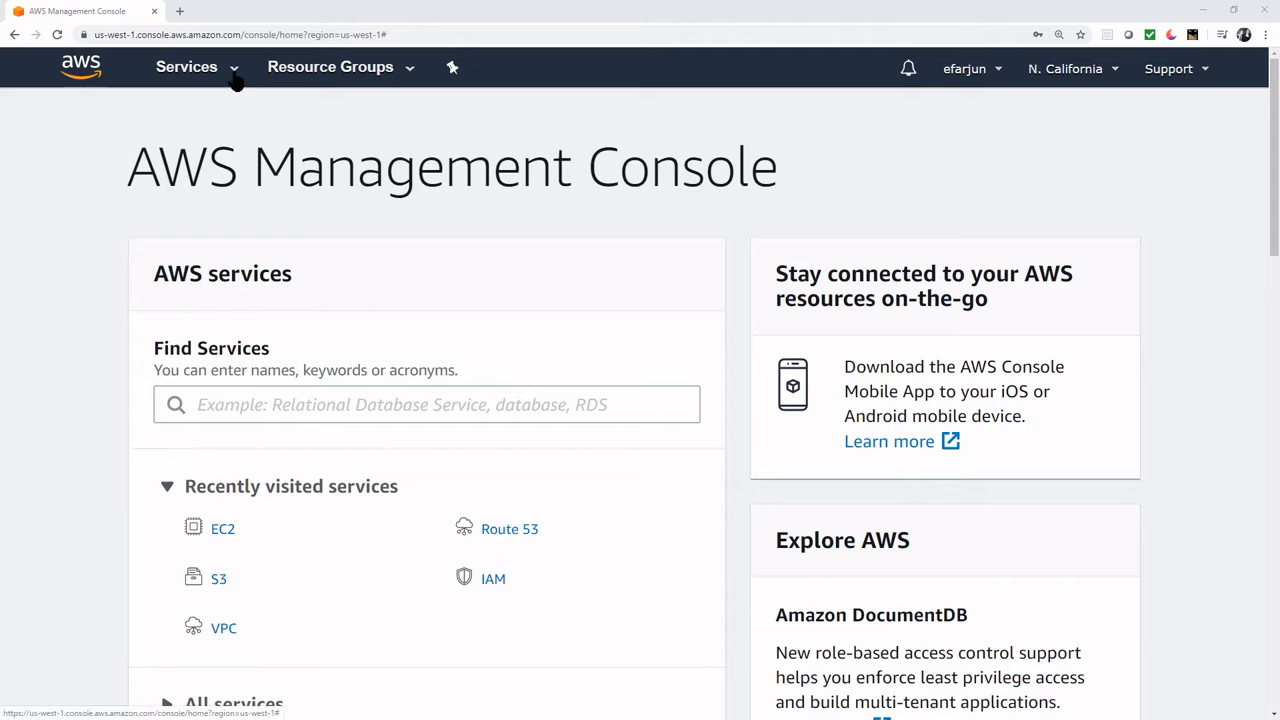
- Search for the VPC service and open the Your VPCs list
left_click(264, 405)
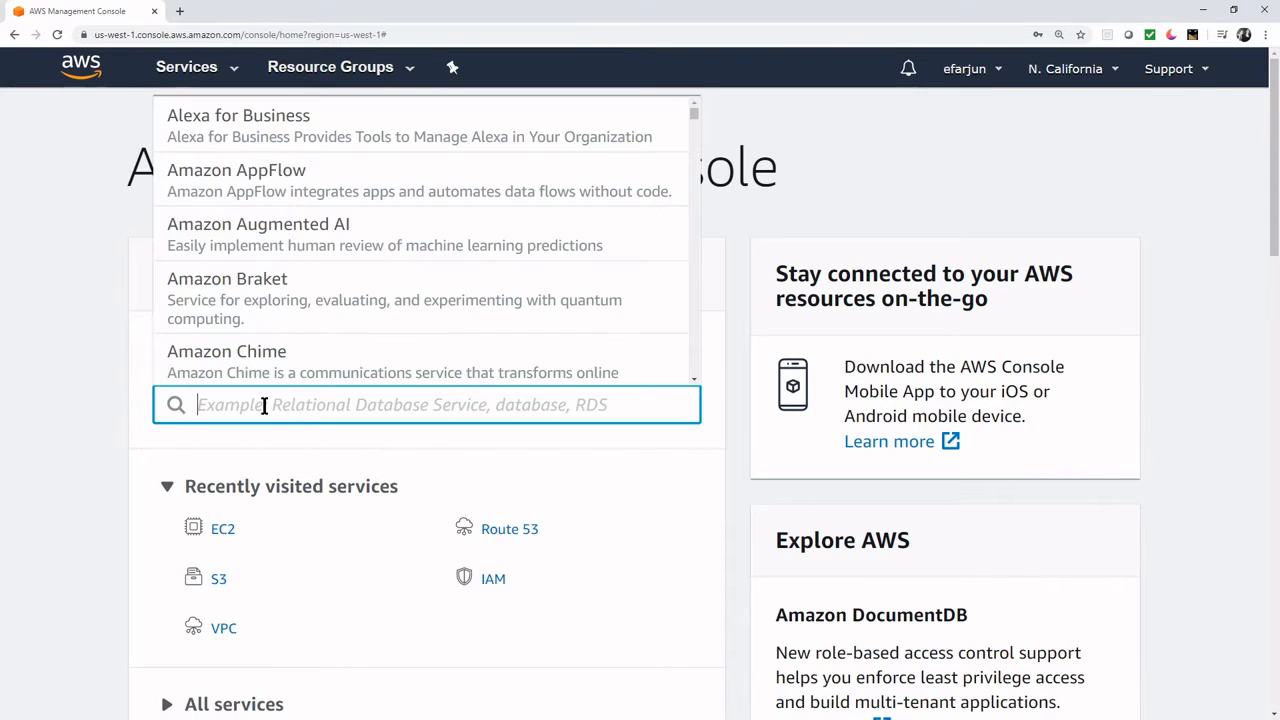
type("vpc")
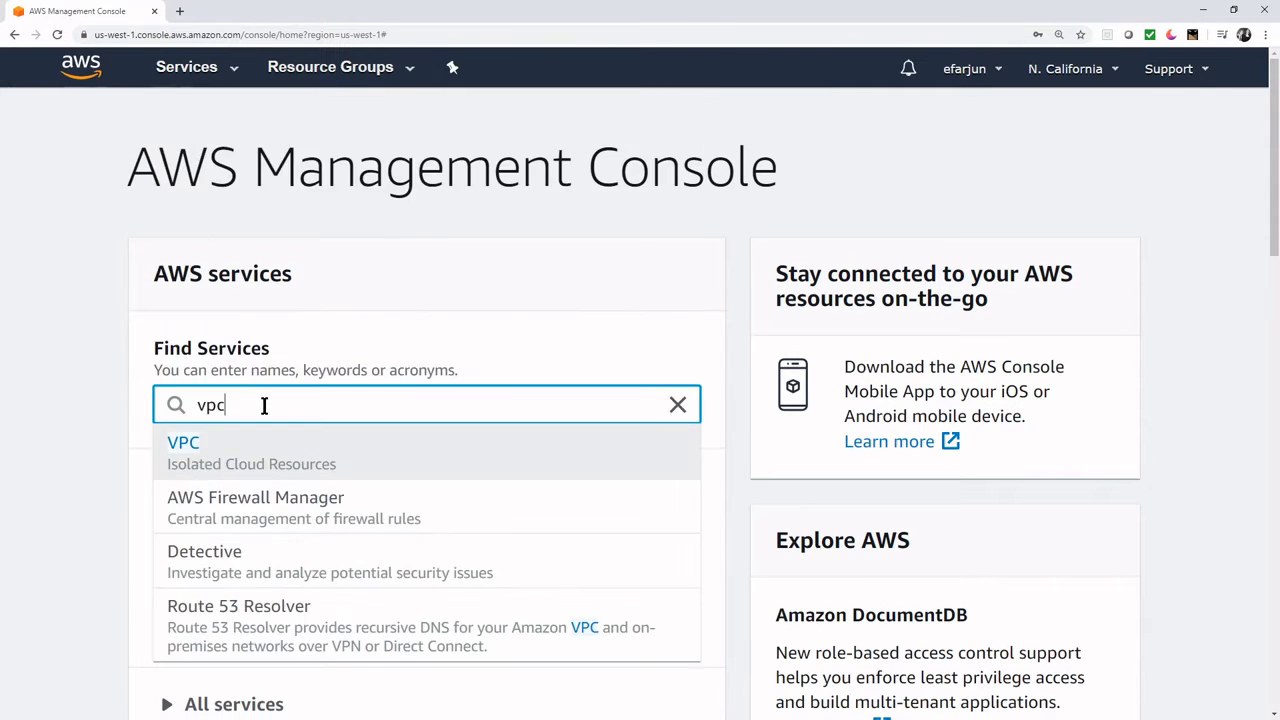
key("Return")
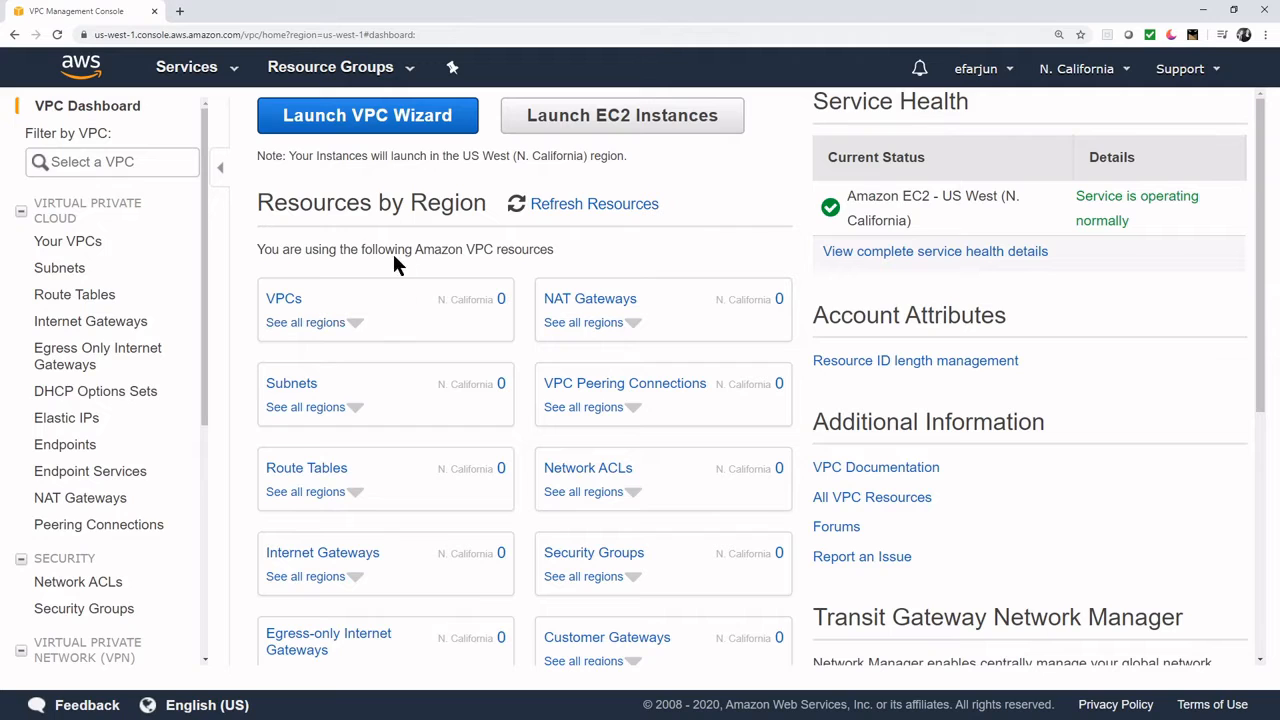
left_click(272, 297)
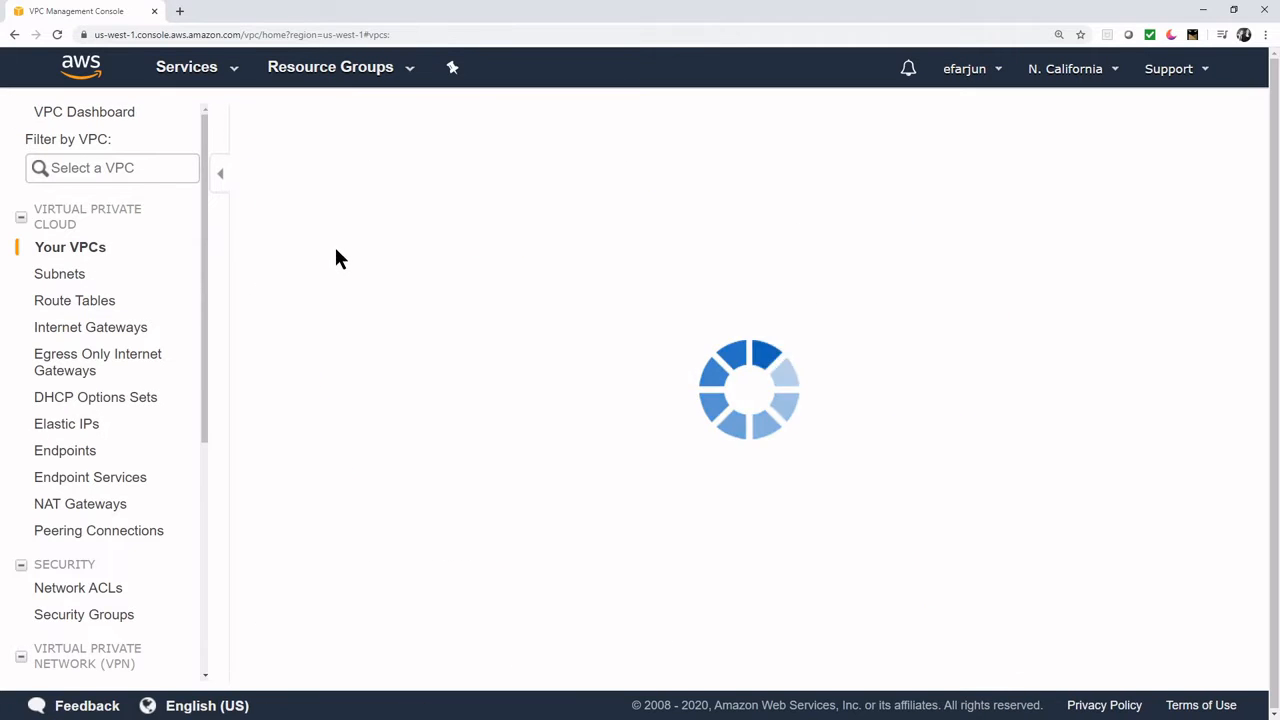
- Create VPC 'vpc1' with IPv4 CIDR 192.168.0.0/16 in the current region
left_click(748, 288)
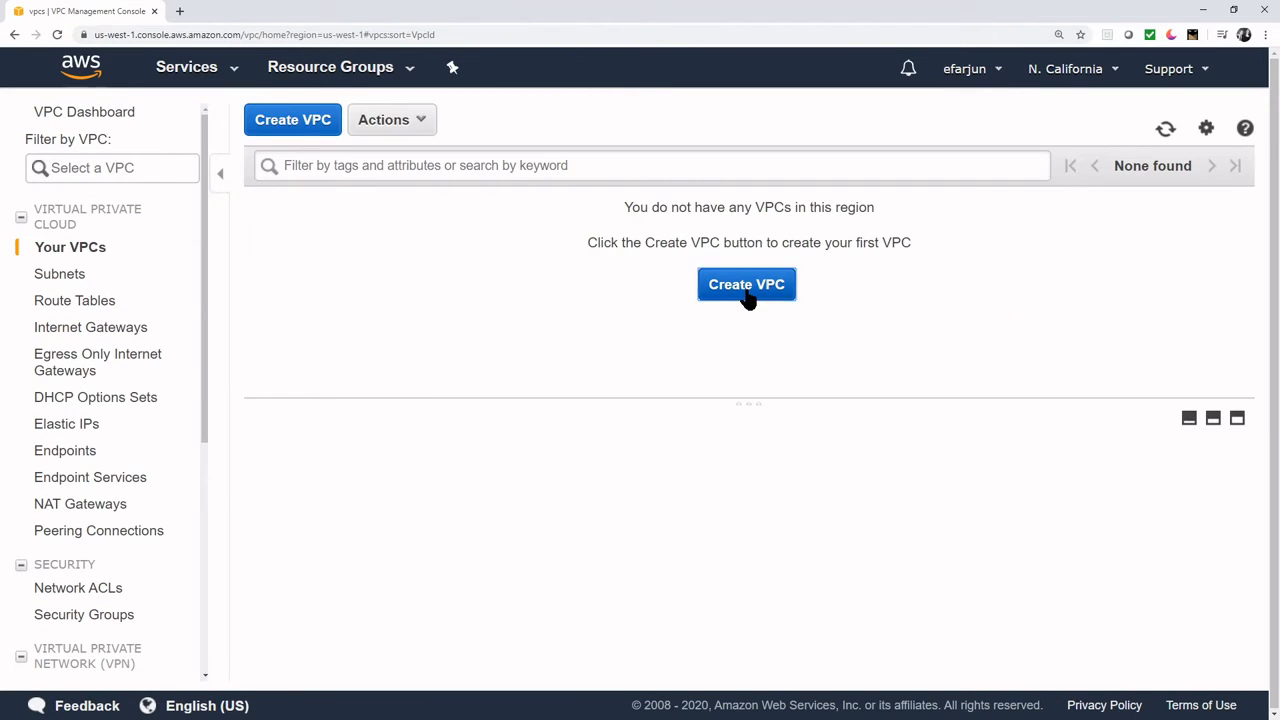
left_click(573, 280)
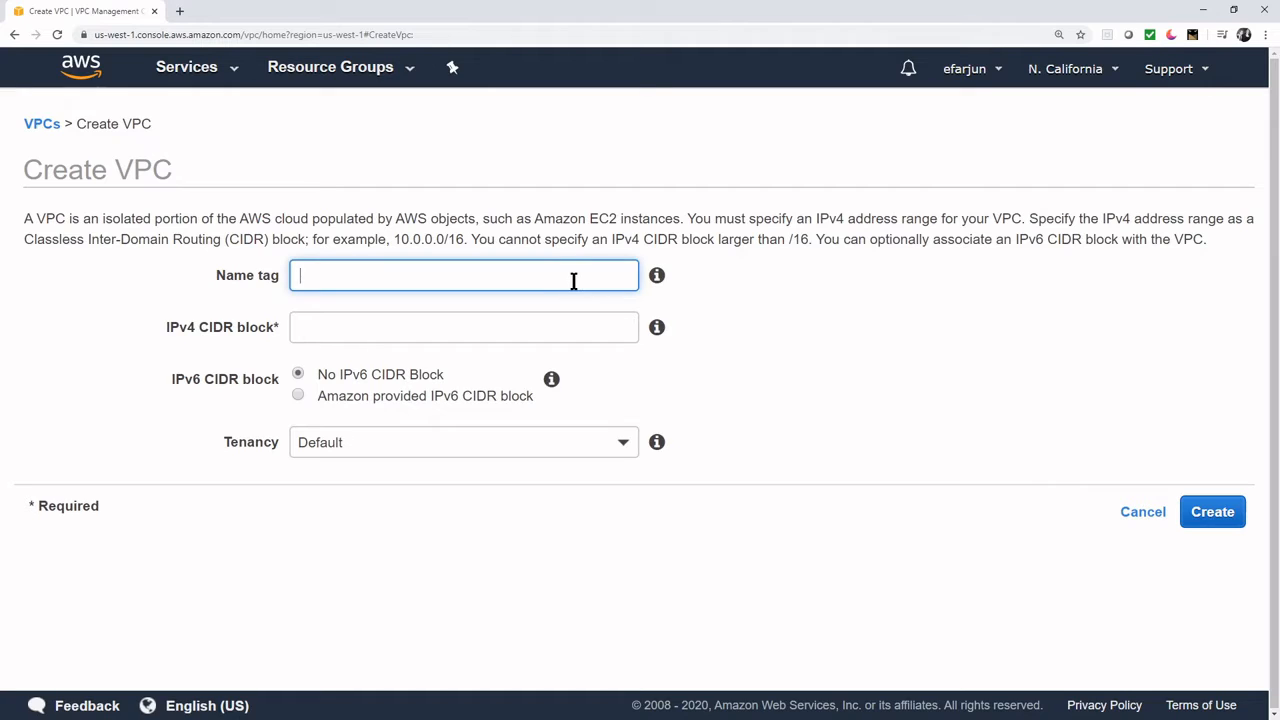
type("vpc1")
left_click(519, 324)
type("19")
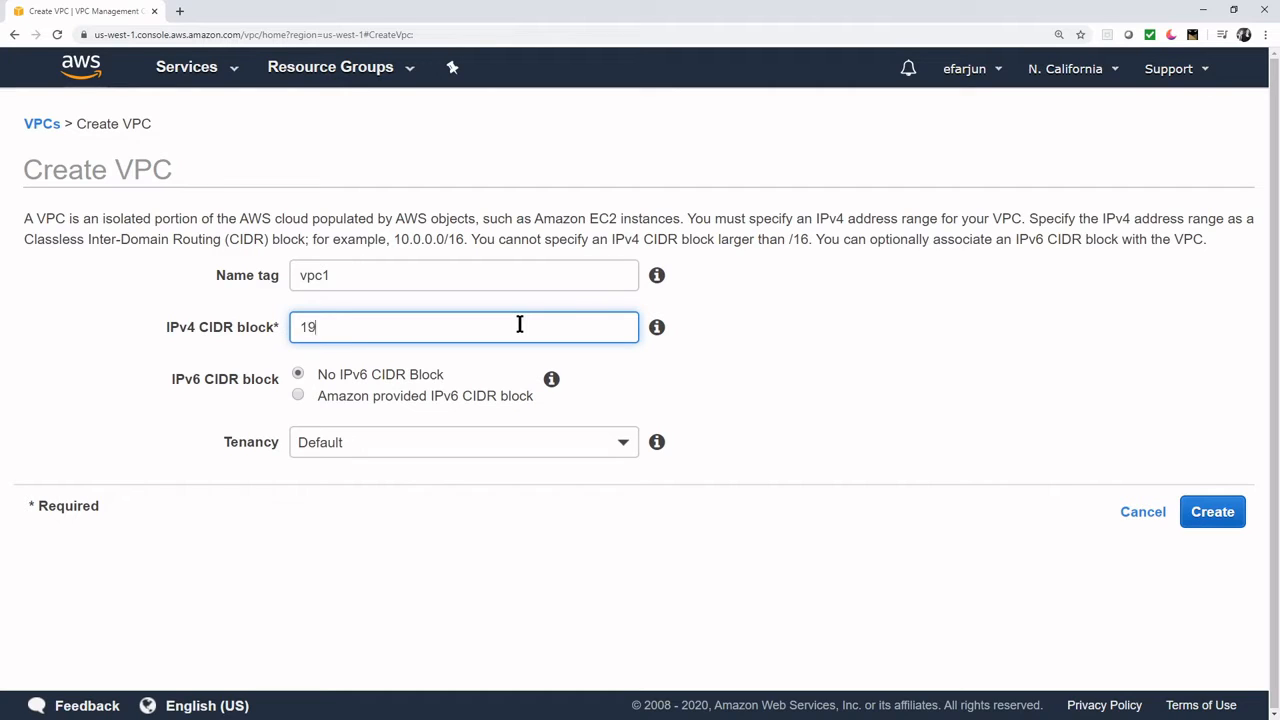
type("2.168.0.0/16")
left_click(1114, 72)
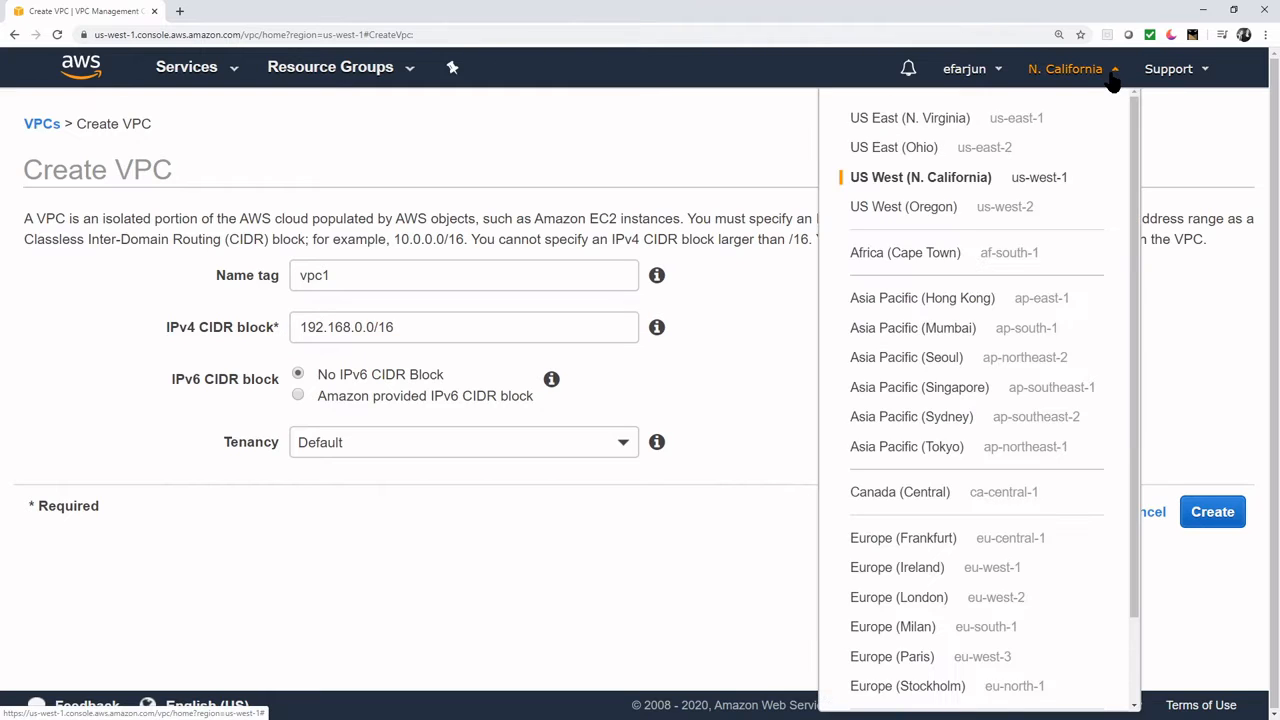
left_click(1114, 74)
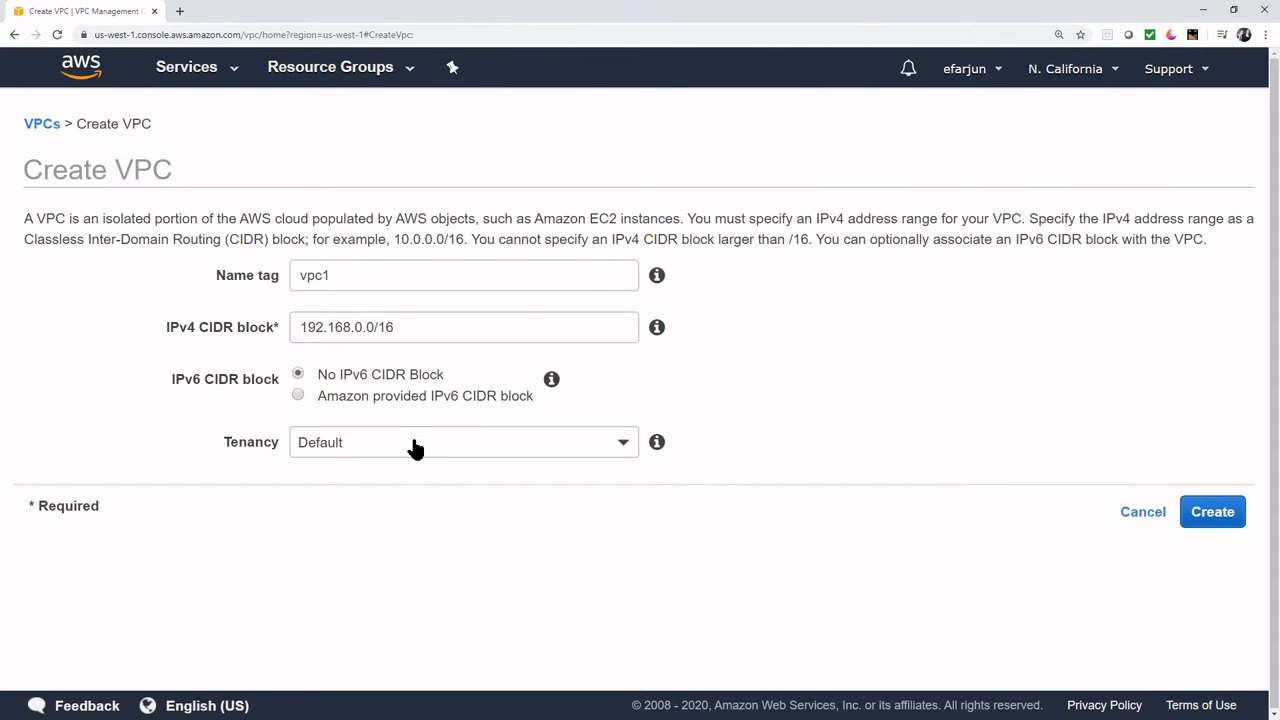
left_click(1208, 512)
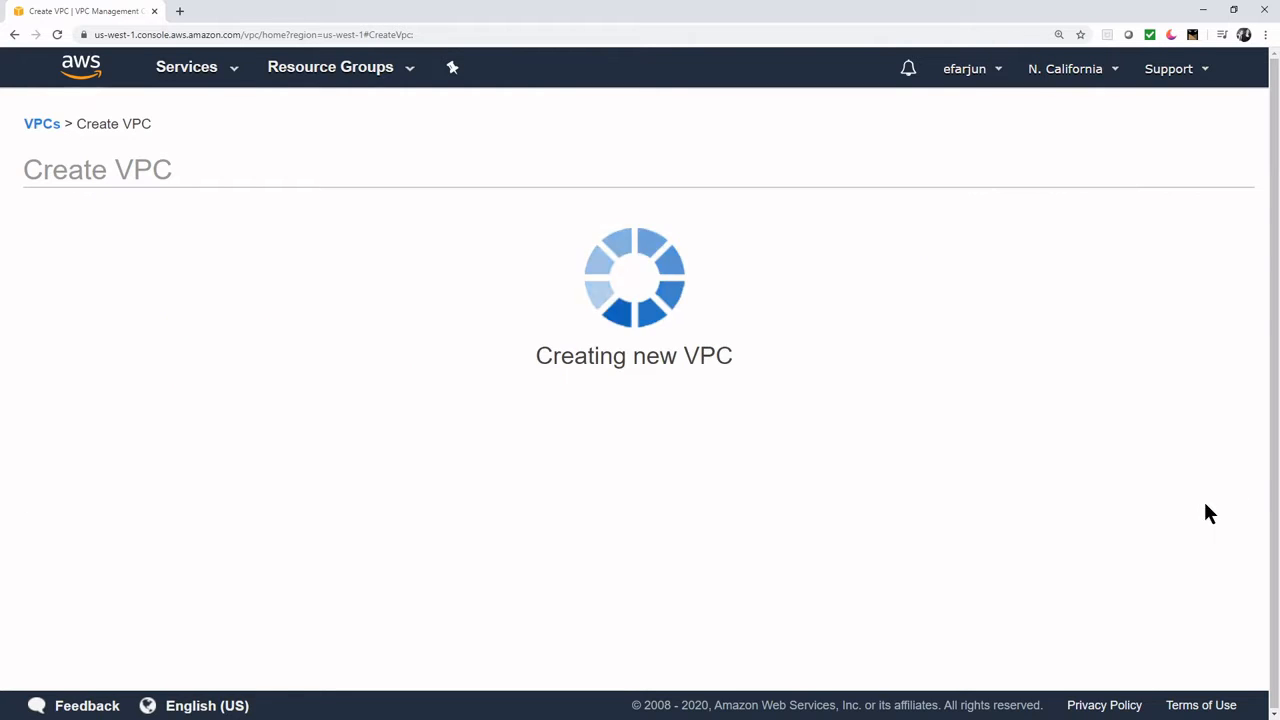
left_click(950, 347)
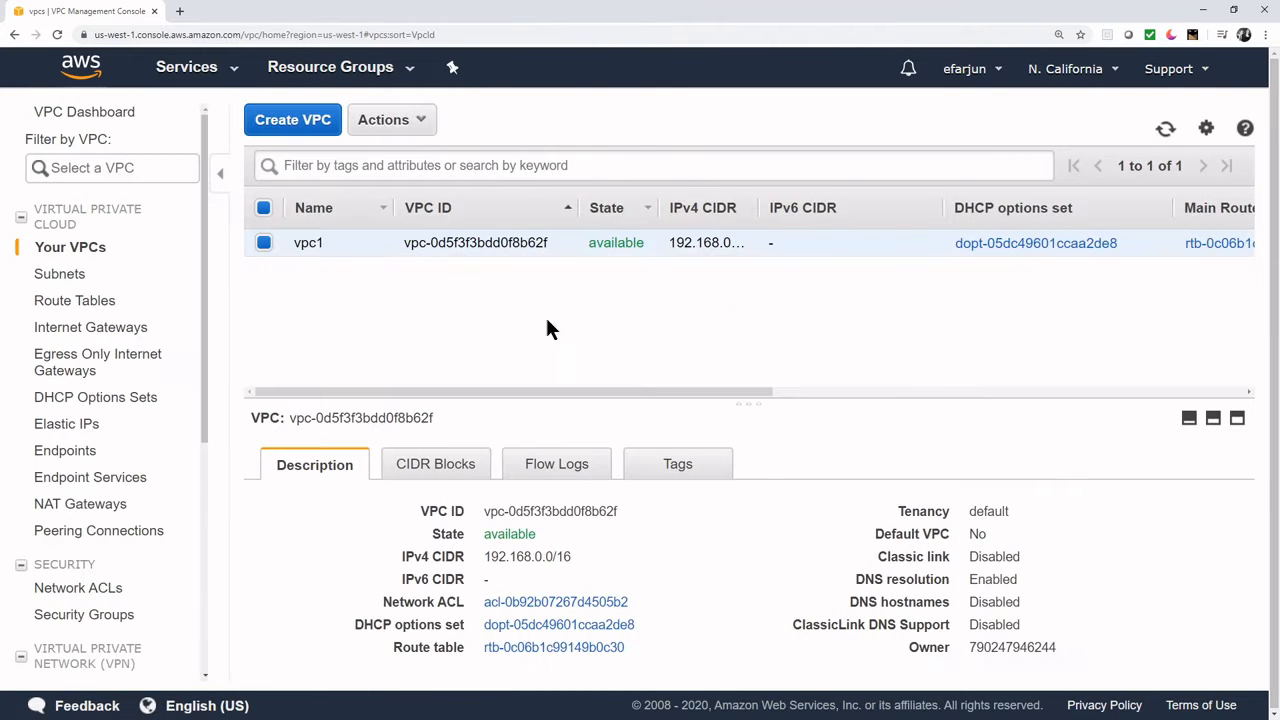
- Create 'subnet1' on vpc1 in us-west-1a using CIDR 192.168.1.0/24
left_click(60, 274)
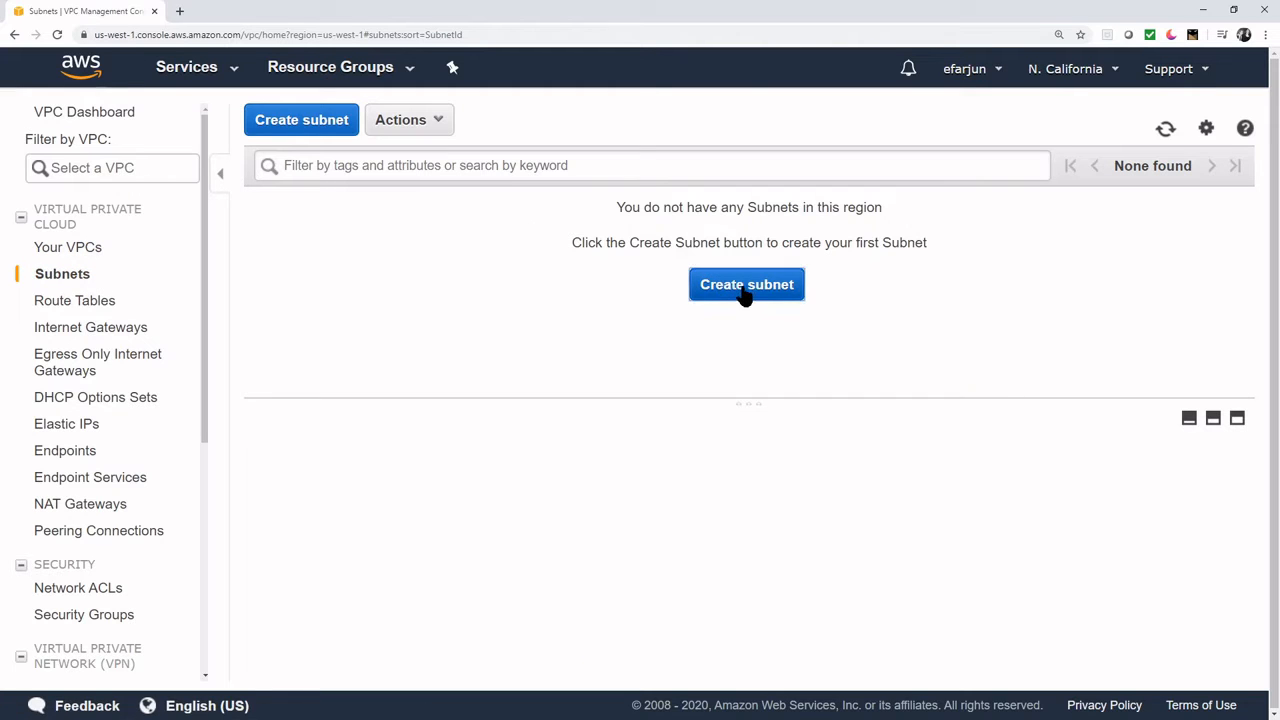
left_click(745, 286)
left_click(471, 272)
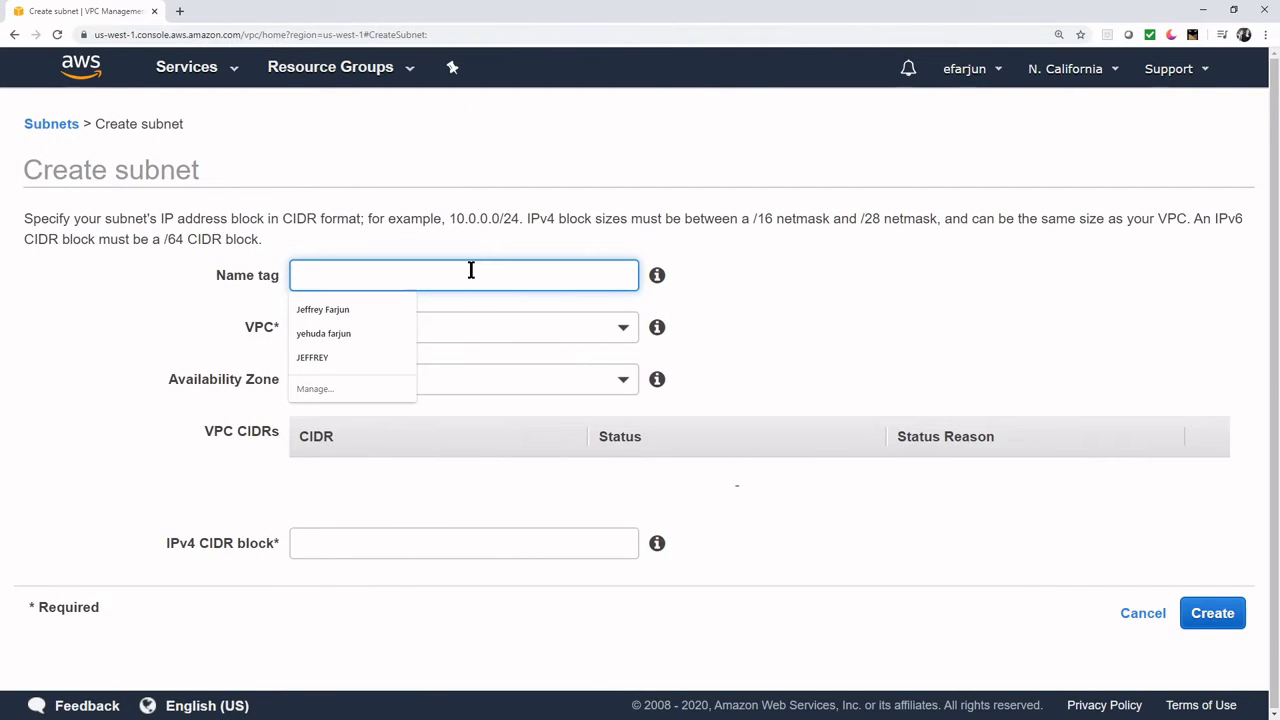
type("subnet1")
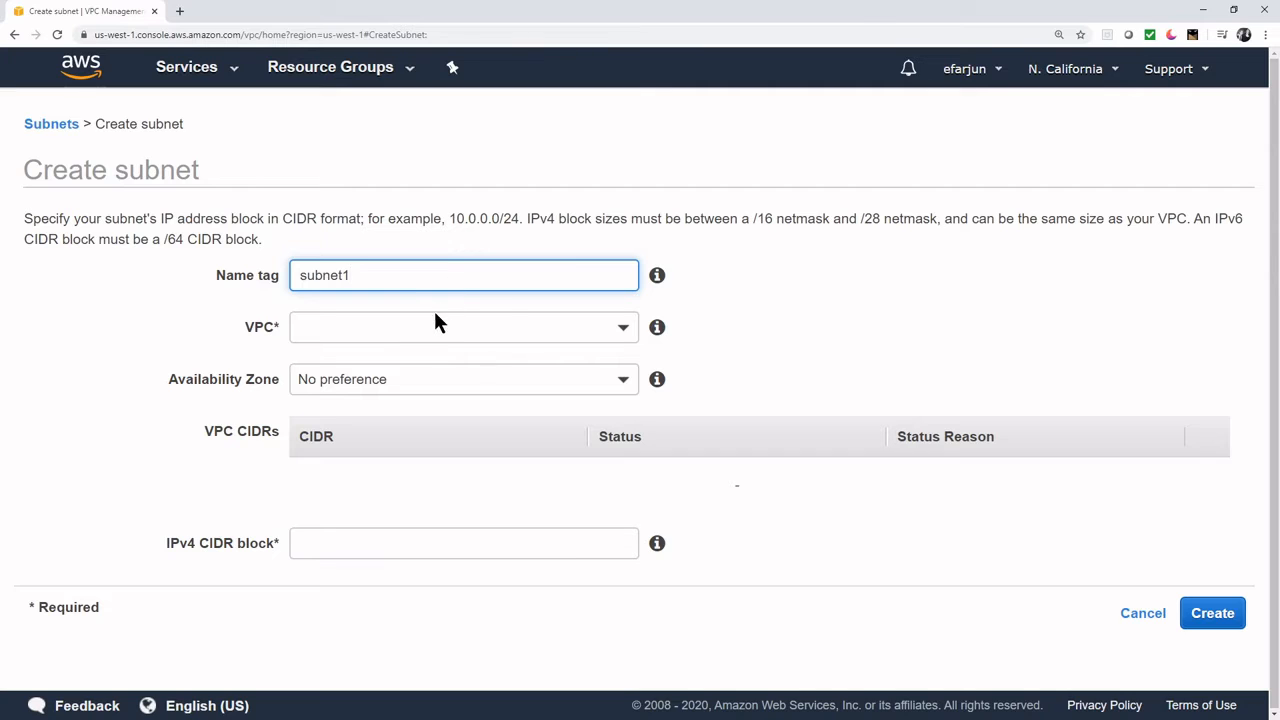
left_click(435, 320)
left_click(500, 412)
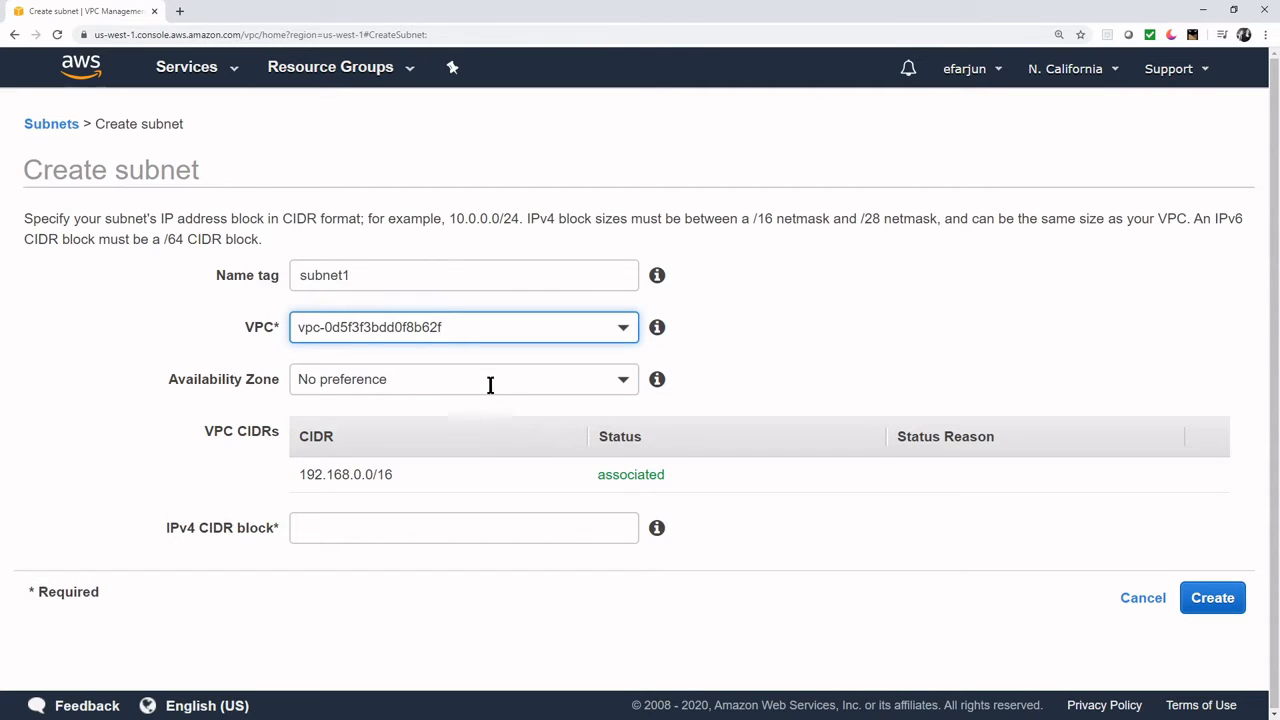
left_click(489, 380)
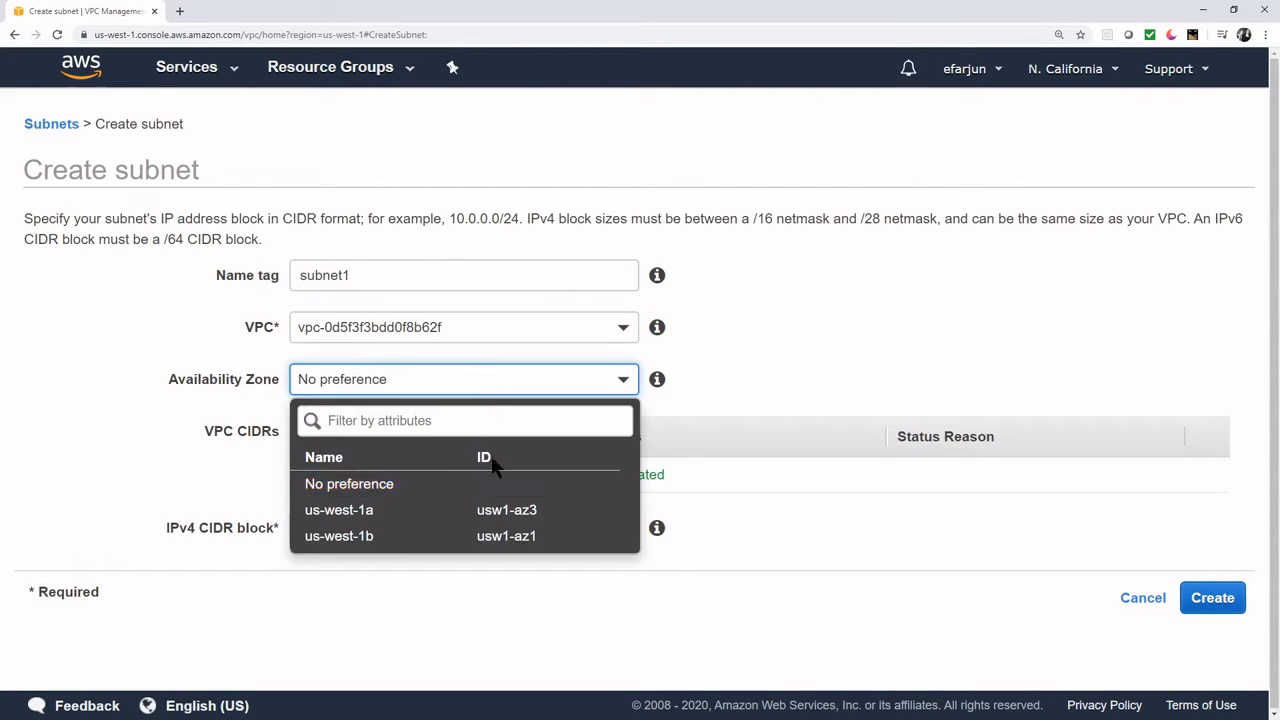
left_click(482, 512)
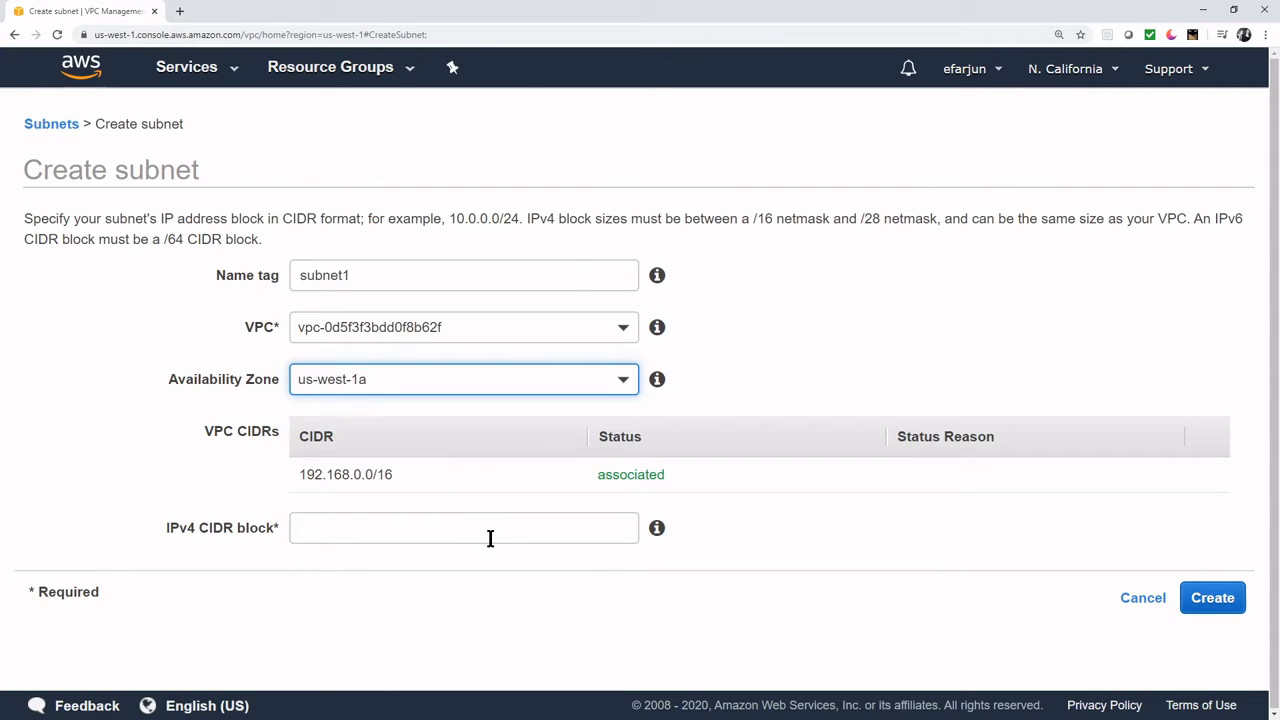
left_click(491, 537)
type("1")
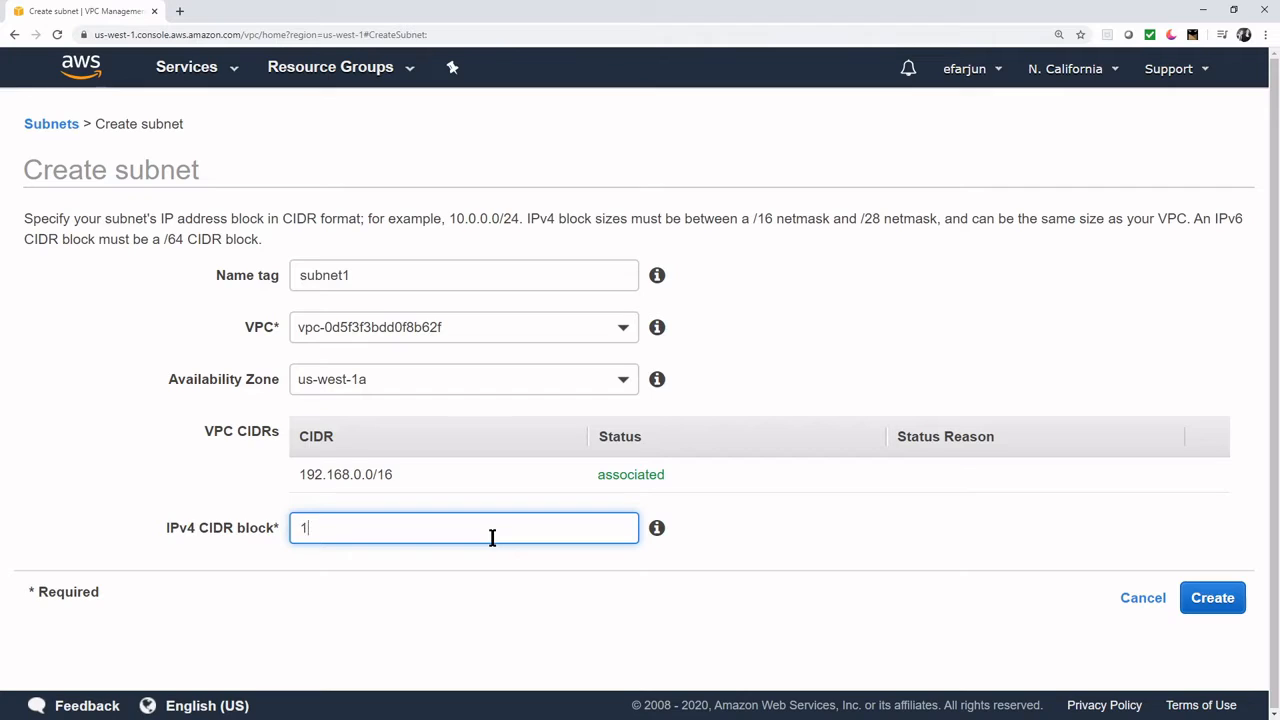
type("92.168.1.0/24")
left_click(1228, 603)
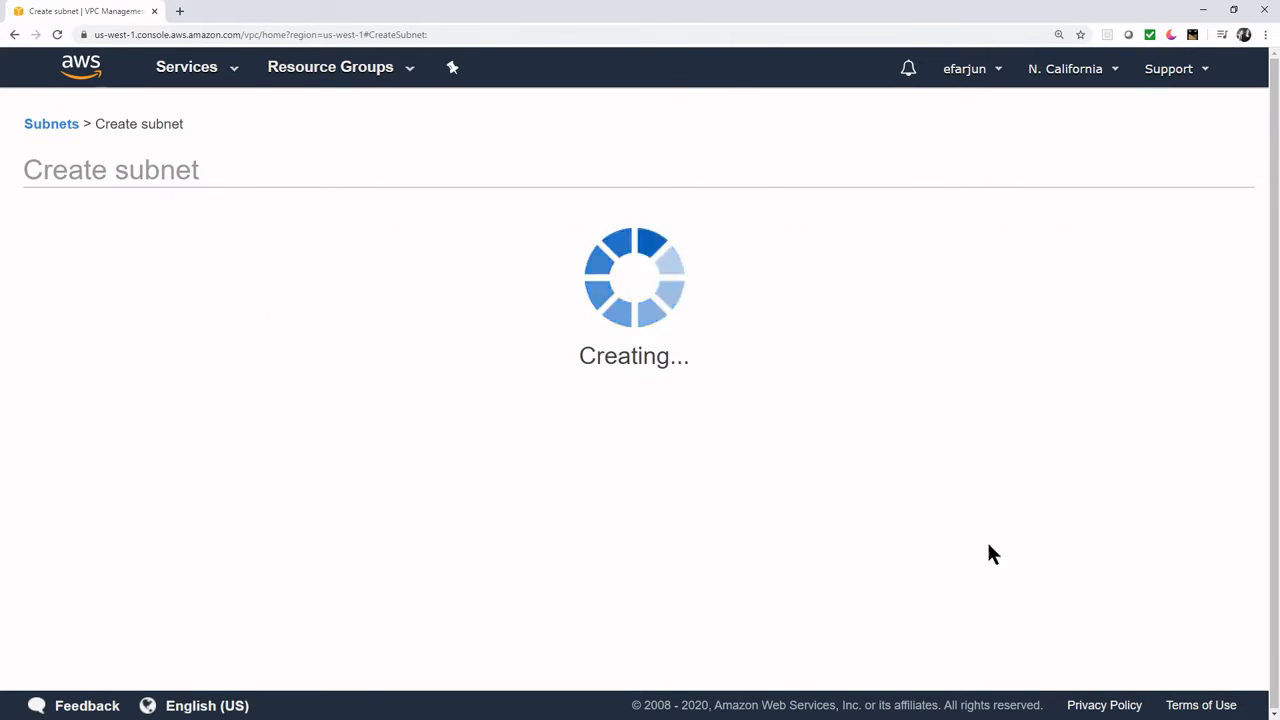
left_click(920, 350)
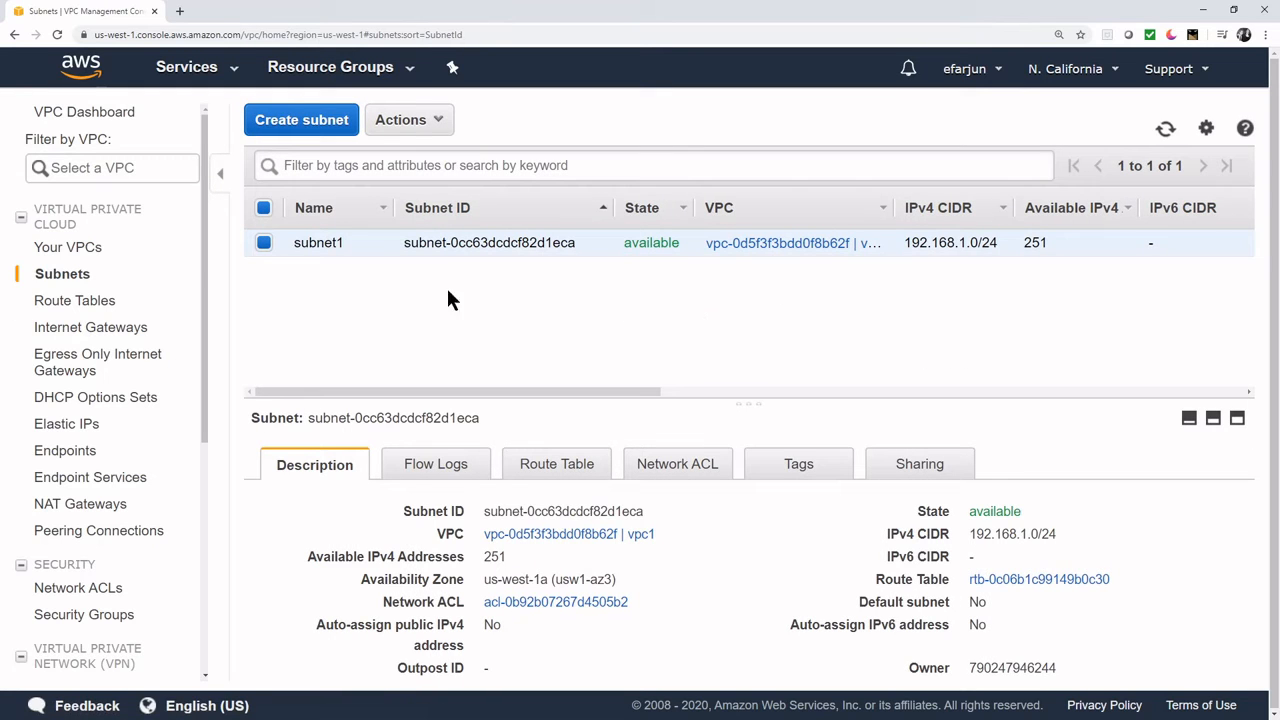
- Open EC2 from Services and start the Launch instance wizard
left_click(232, 72)
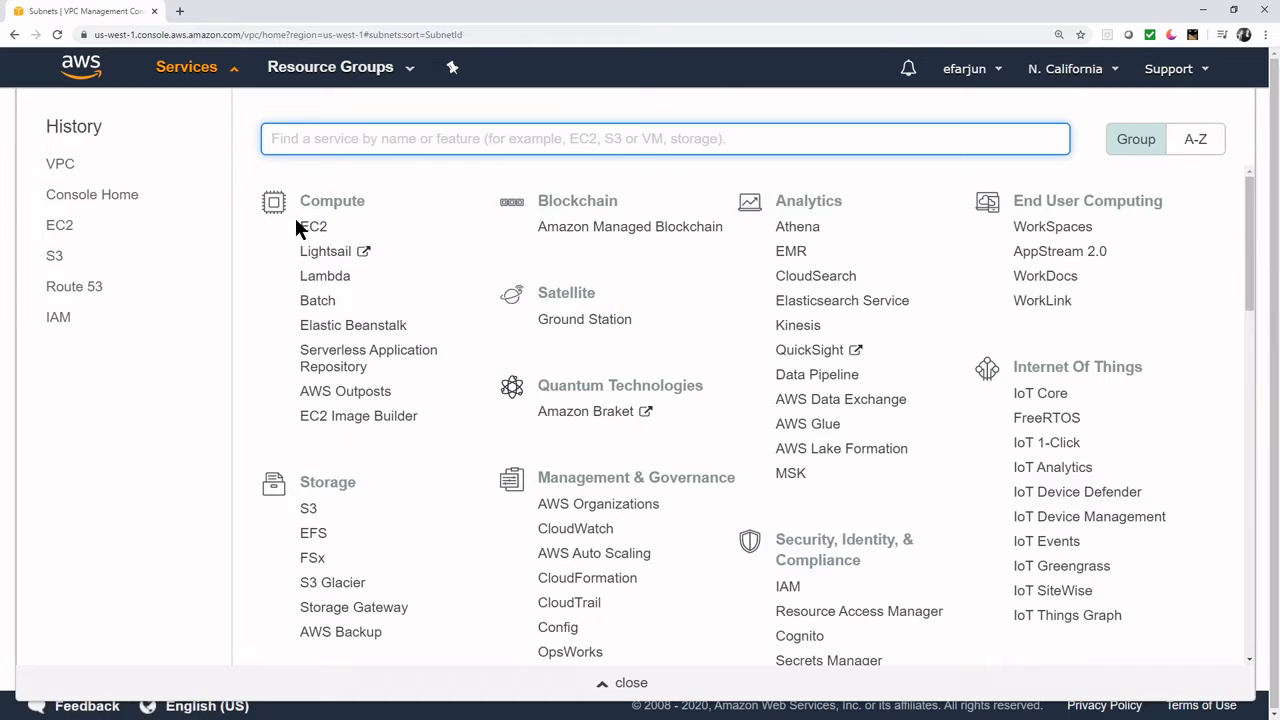
left_click(302, 230)
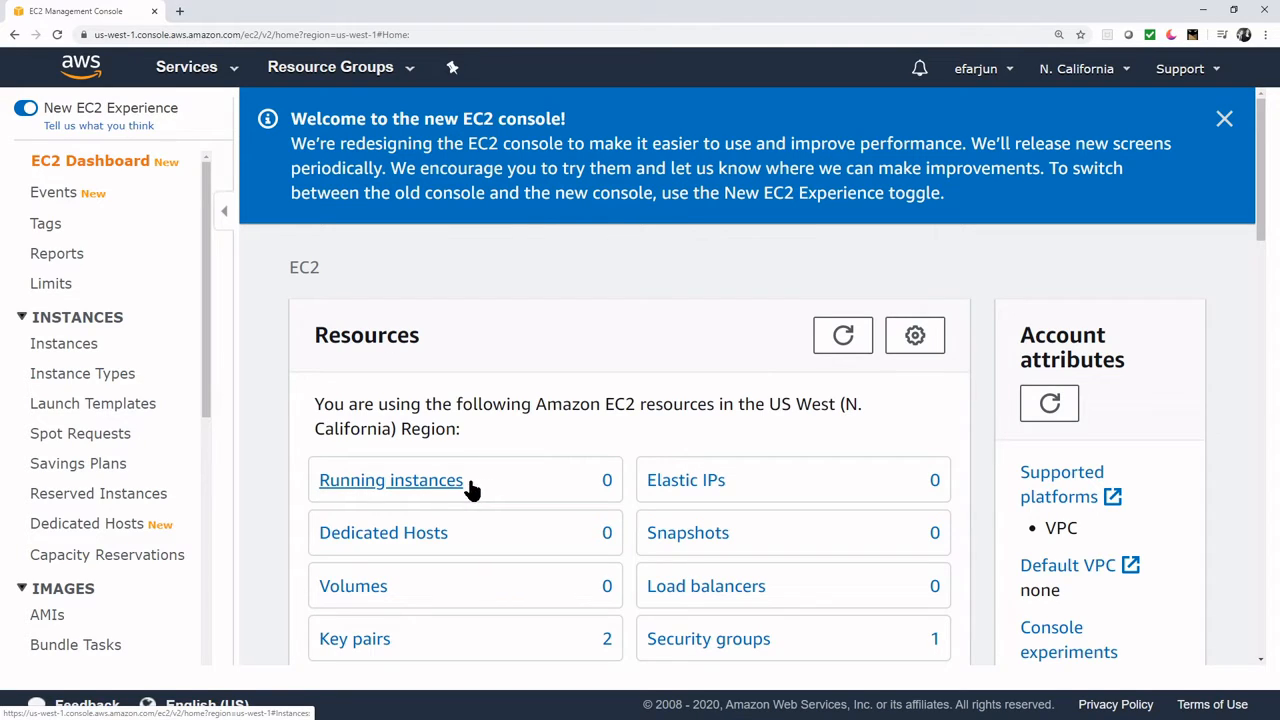
left_click(1224, 118)
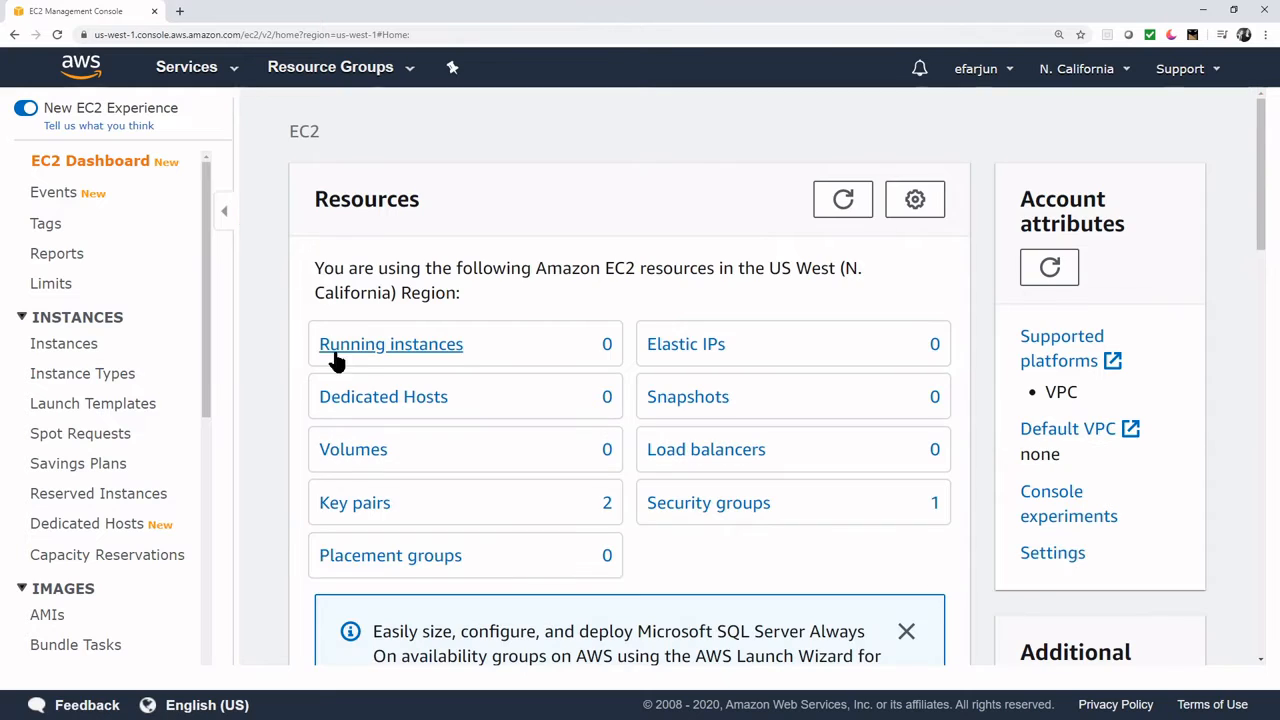
scroll(390, 410, "down", 5)
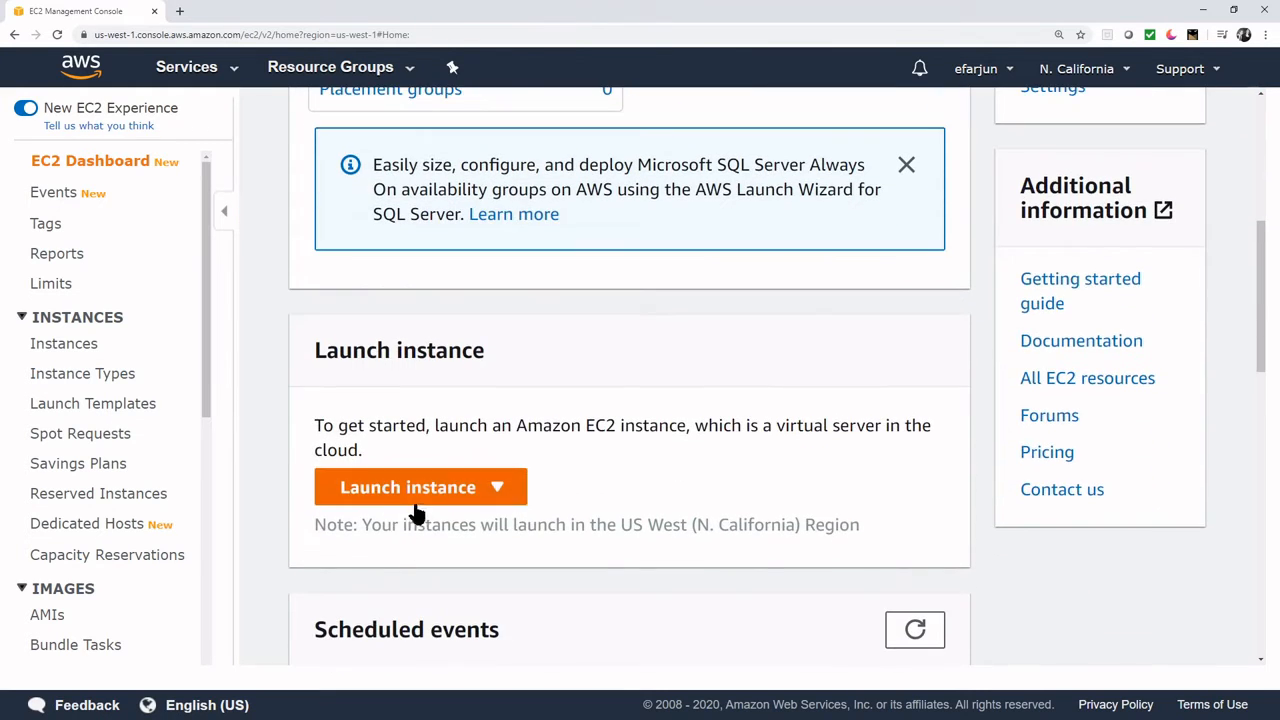
left_click(422, 486)
left_click(413, 525)
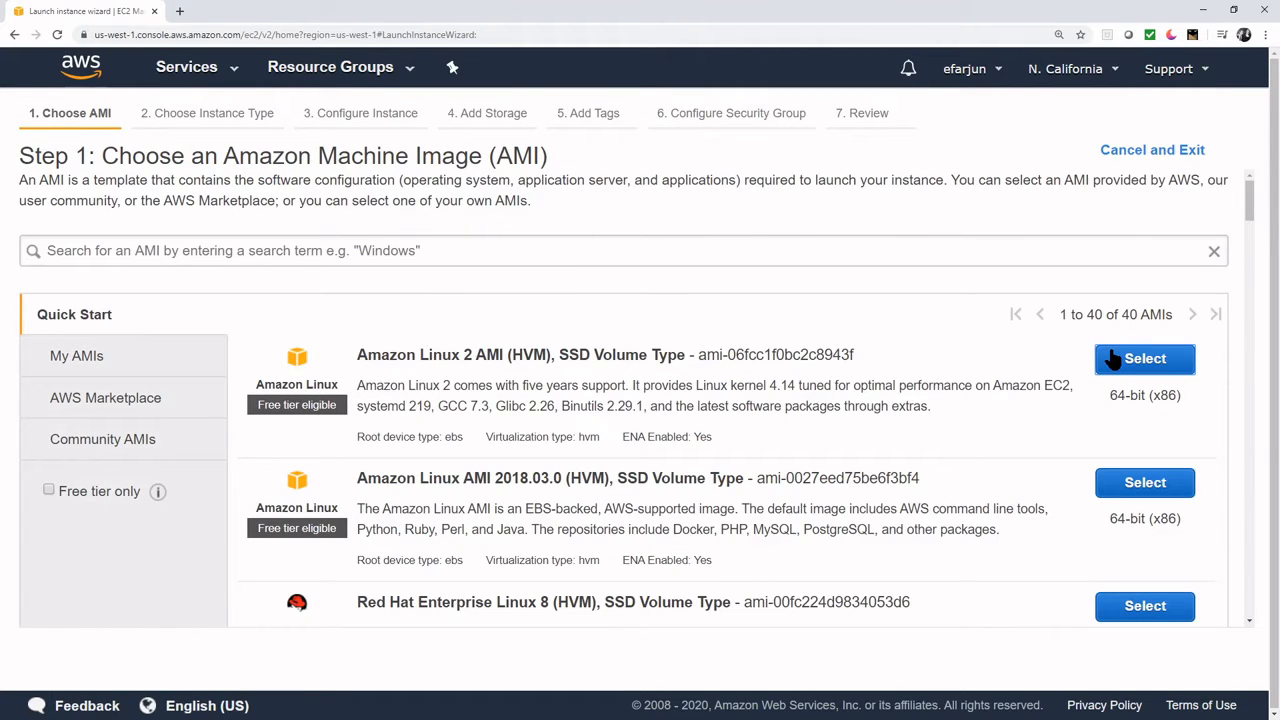
- Choose Amazon Linux 2 on t2.micro, enable auto-assigned public IP, and go to review
left_click(1113, 360)
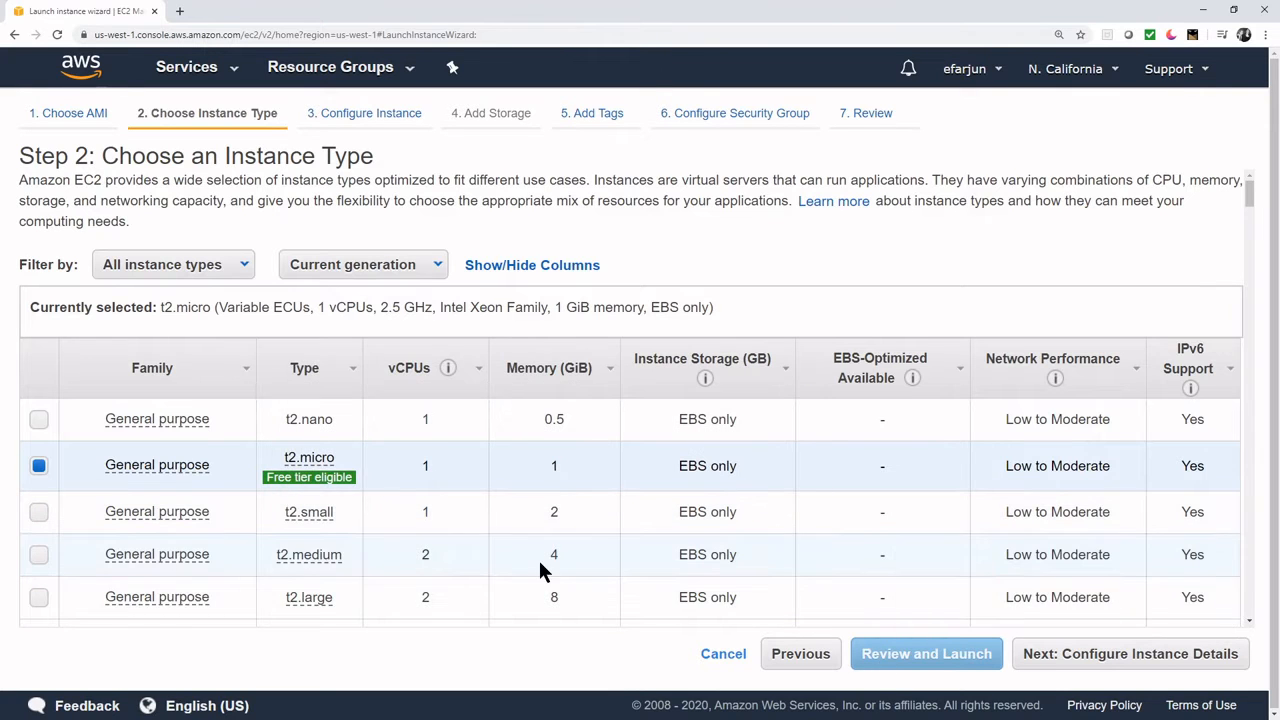
left_click(1055, 658)
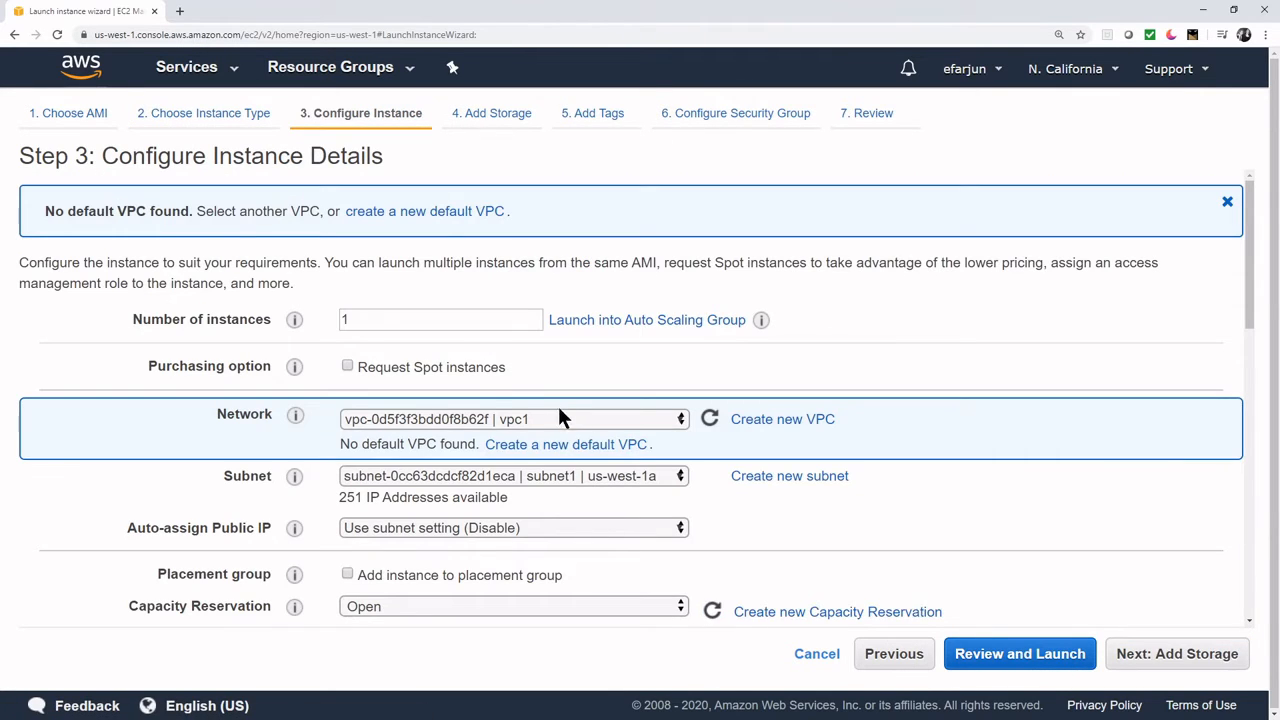
scroll(481, 372, "down", 2)
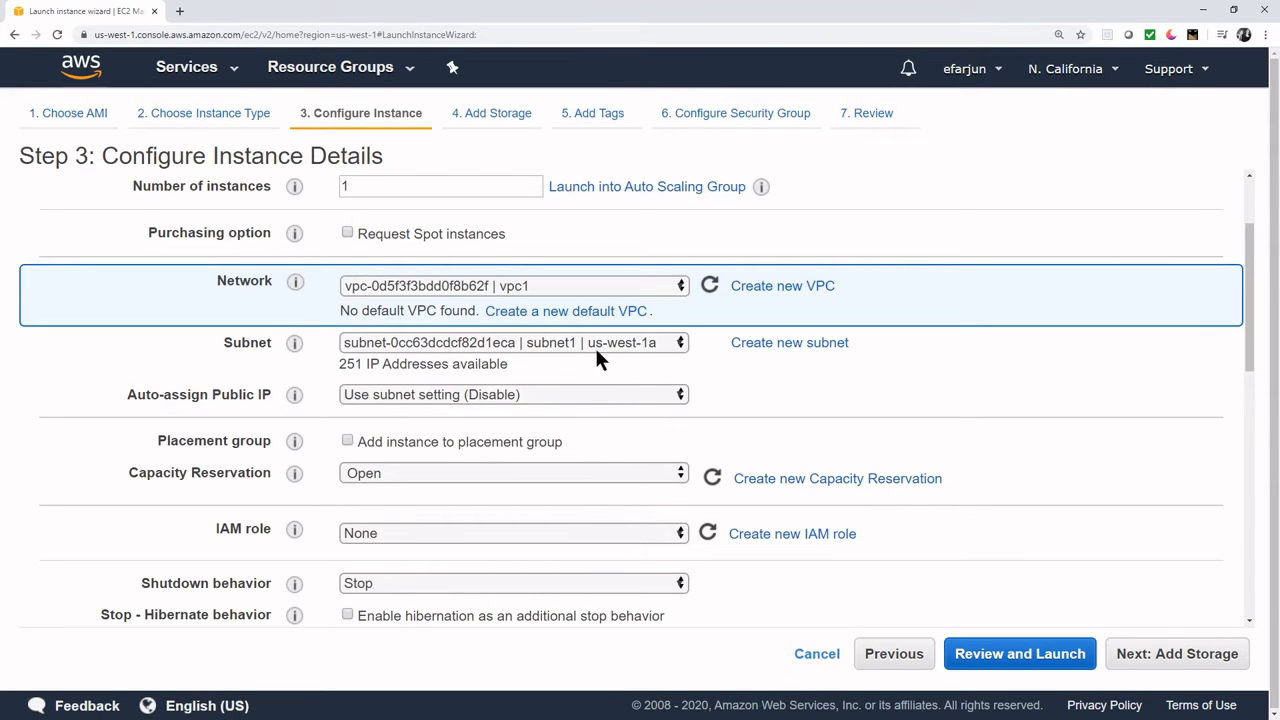
left_click(493, 396)
left_click(491, 431)
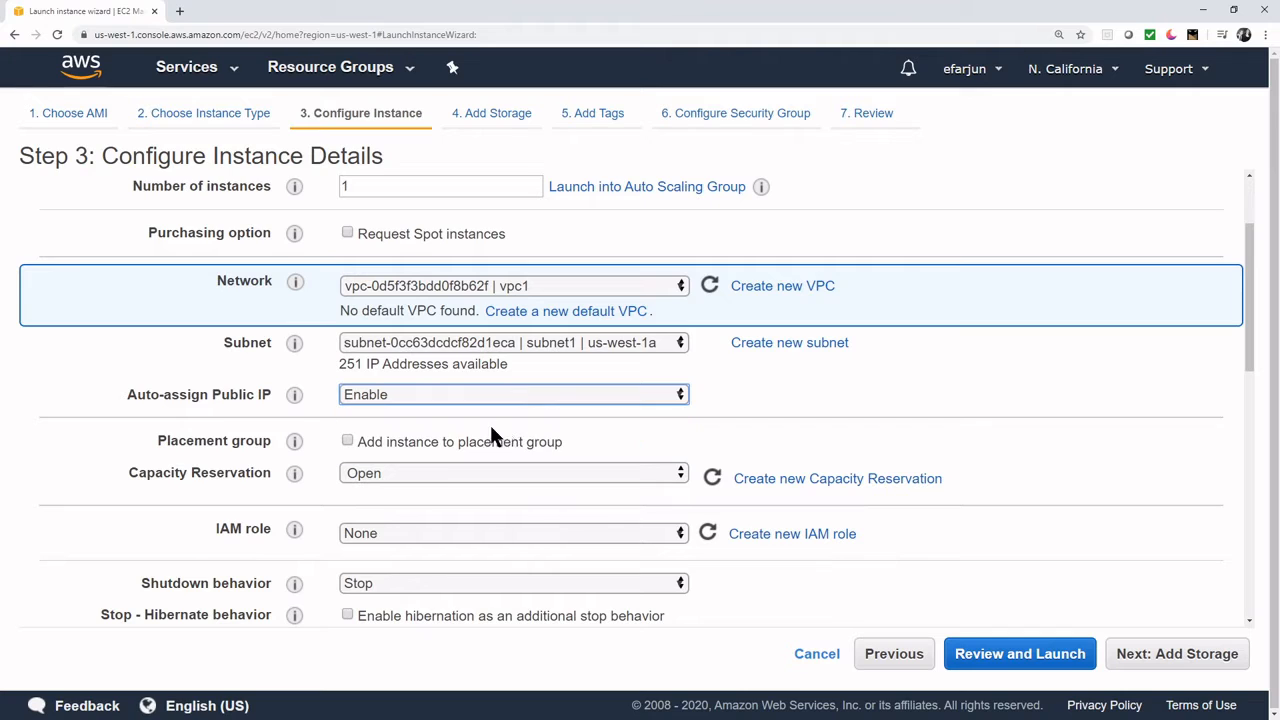
left_click(1066, 655)
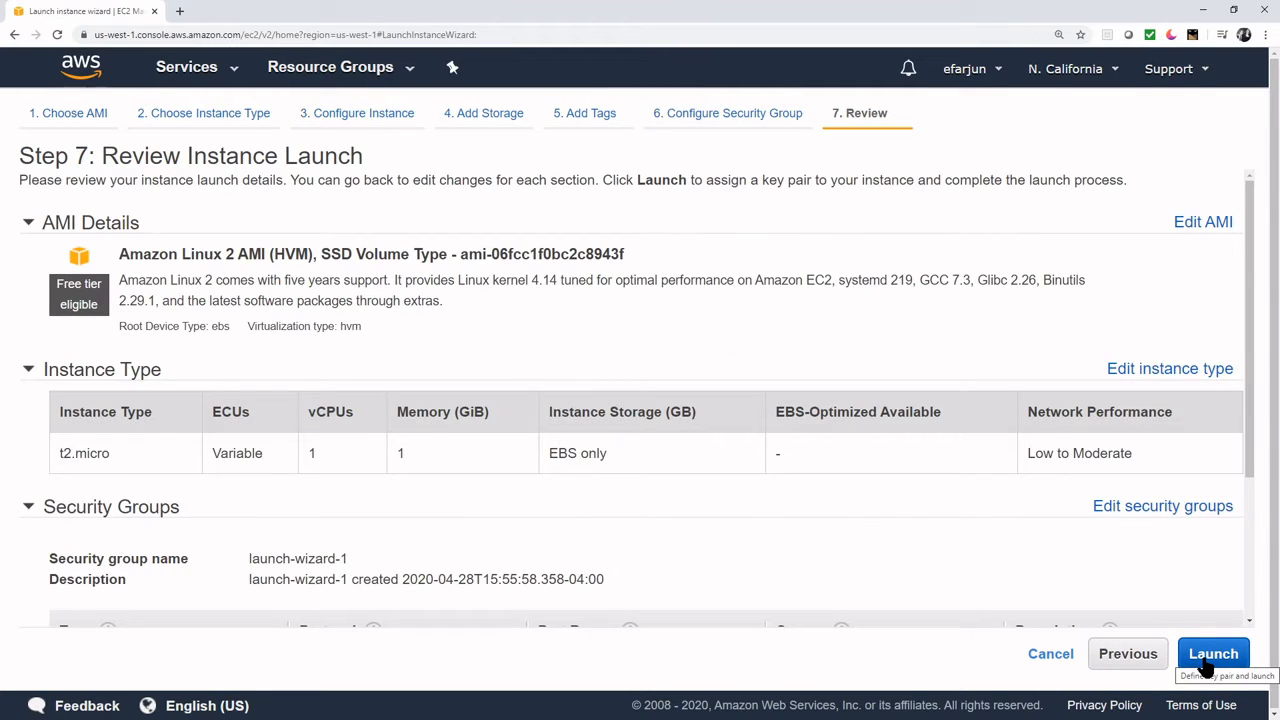
- Create a new key pair 'kp2' and save kp2.pem to Documents
left_click(1210, 663)
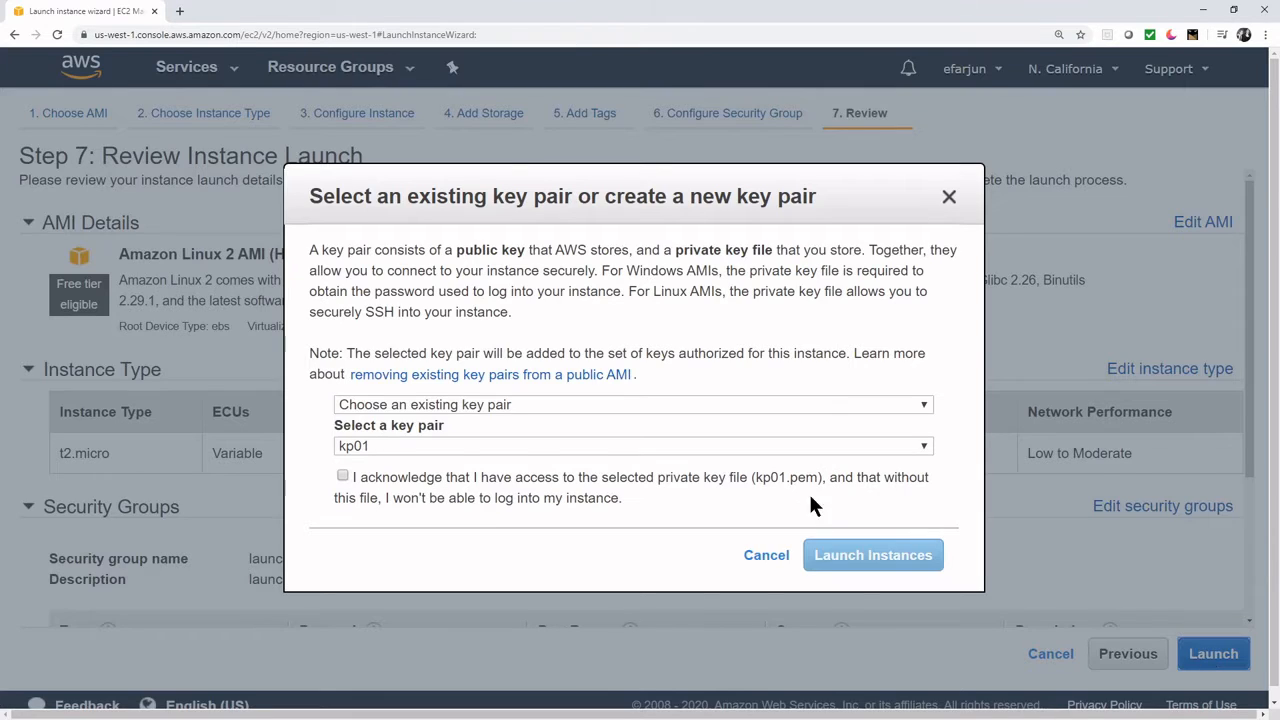
left_click(417, 474)
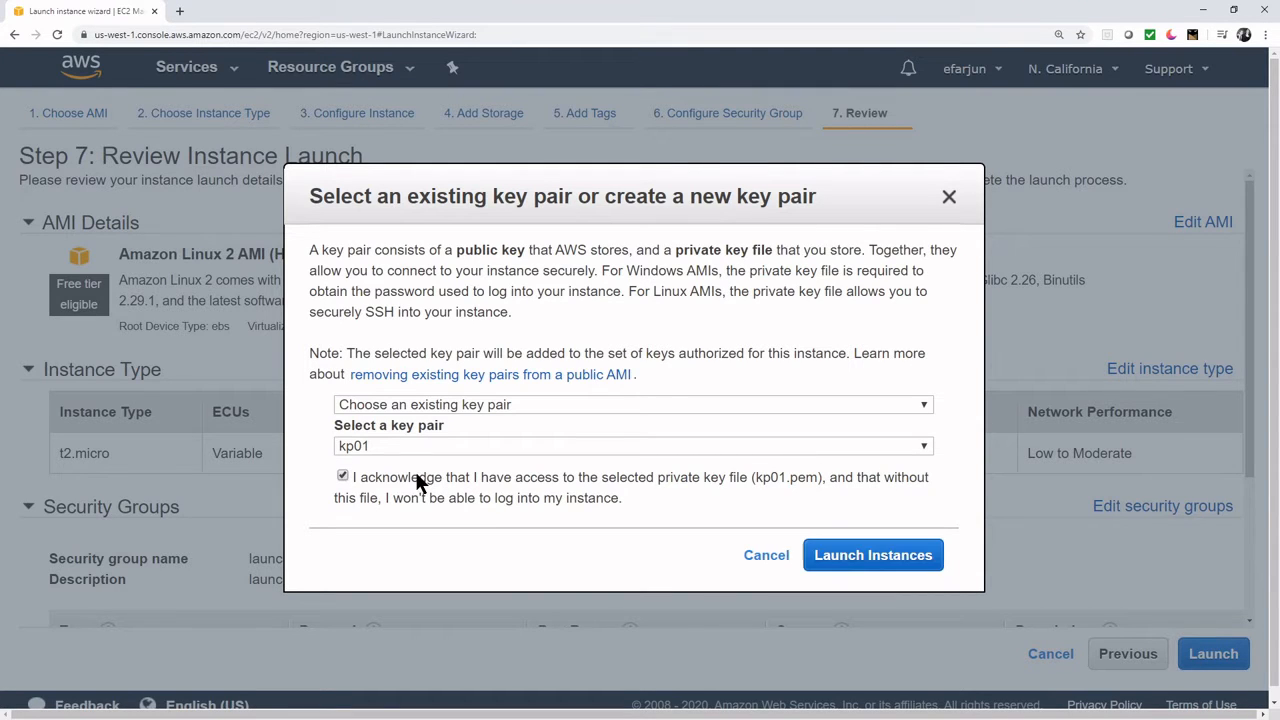
left_click(450, 449)
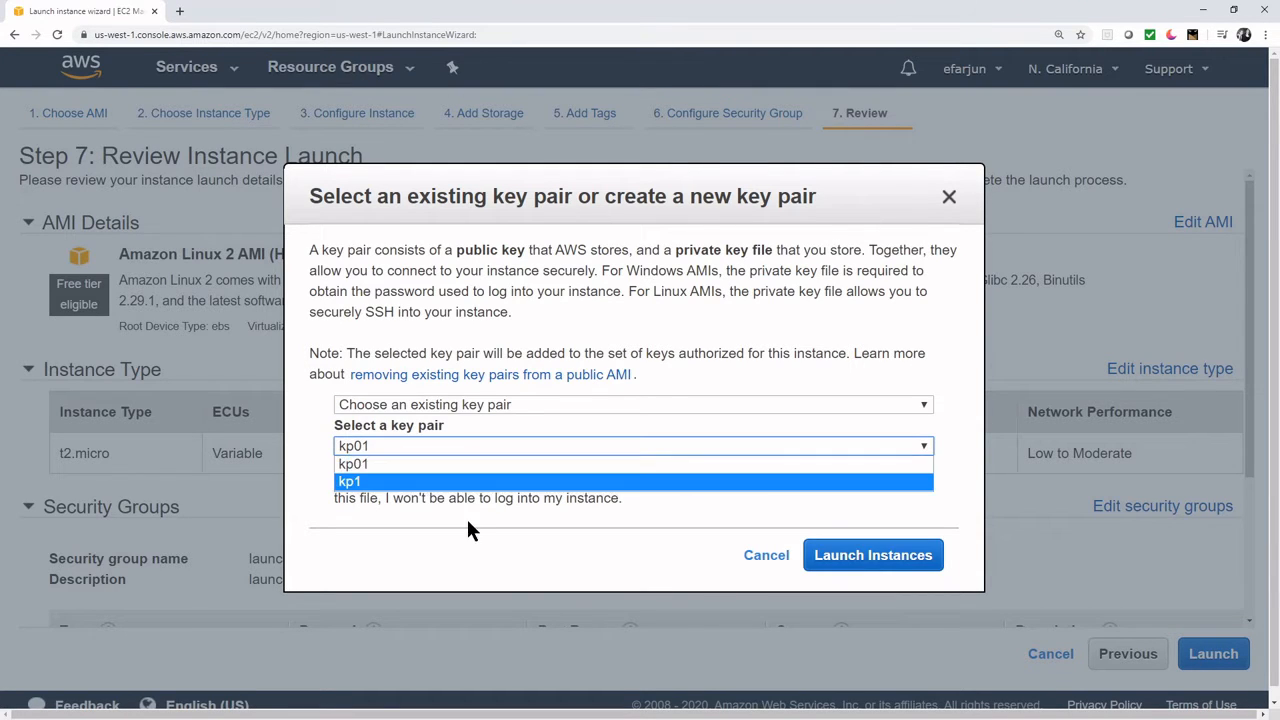
left_click(484, 398)
left_click(484, 400)
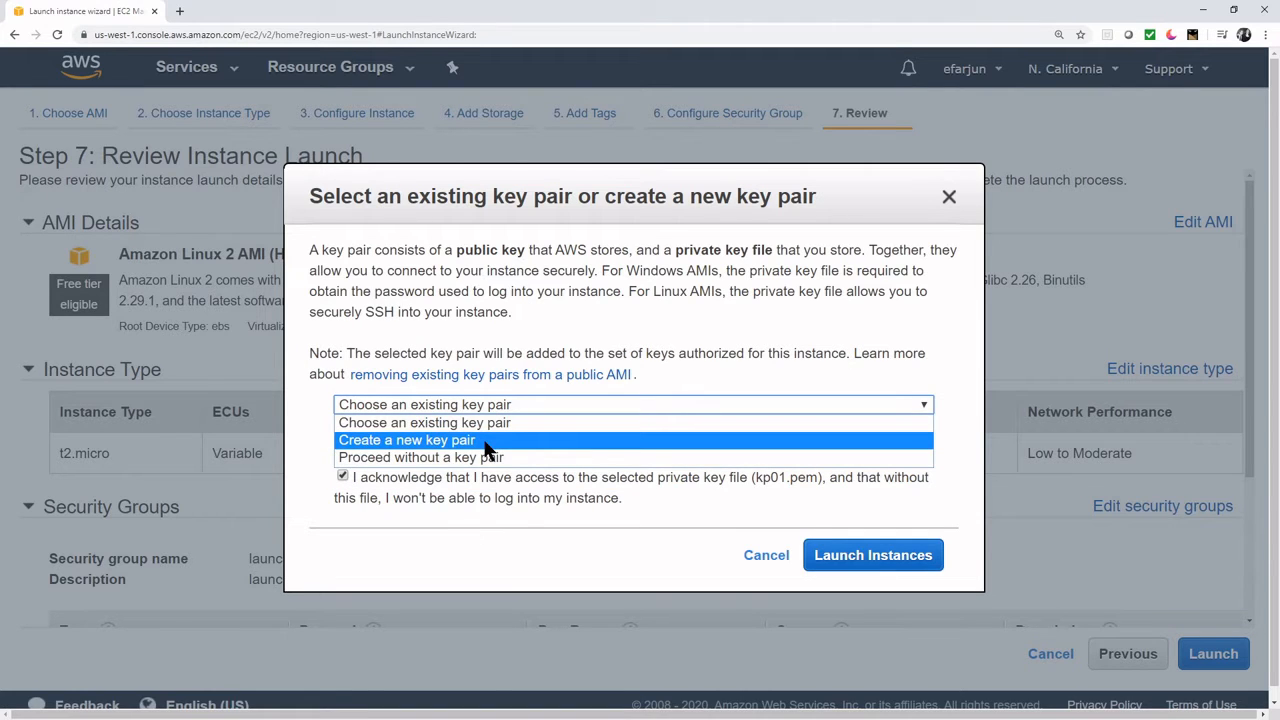
left_click(487, 449)
left_click(521, 447)
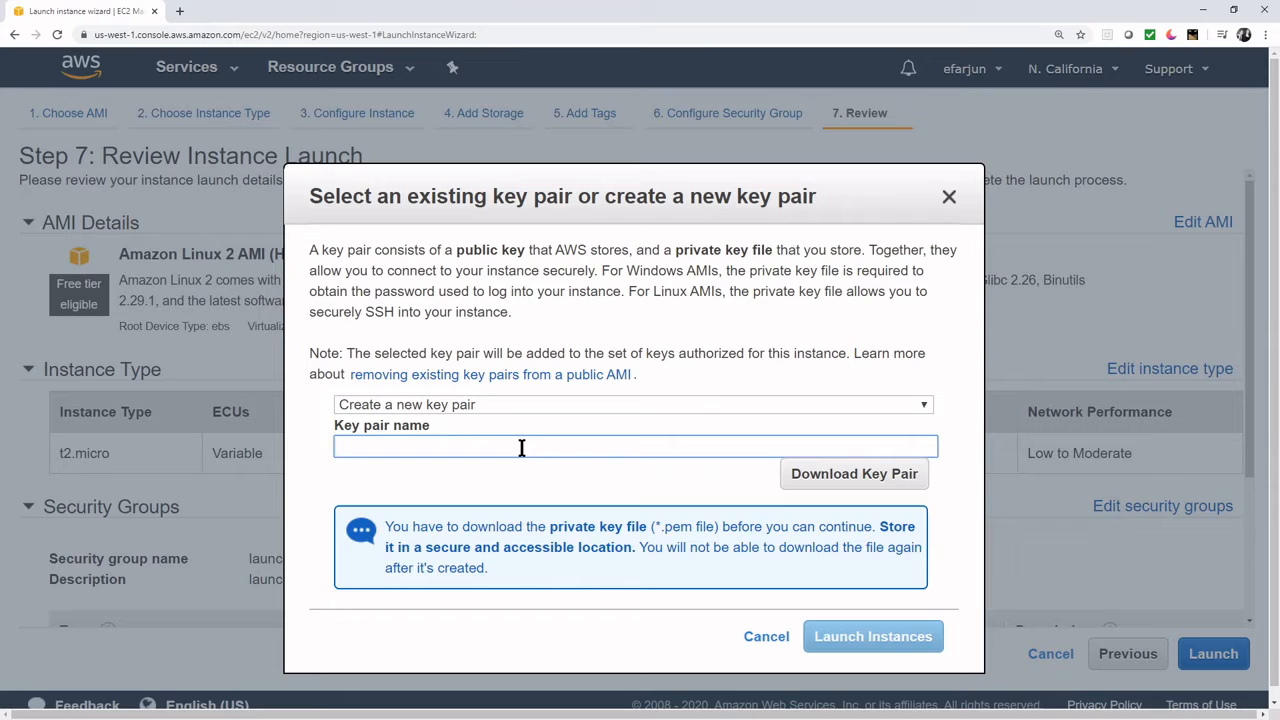
type("kp2")
left_click(815, 484)
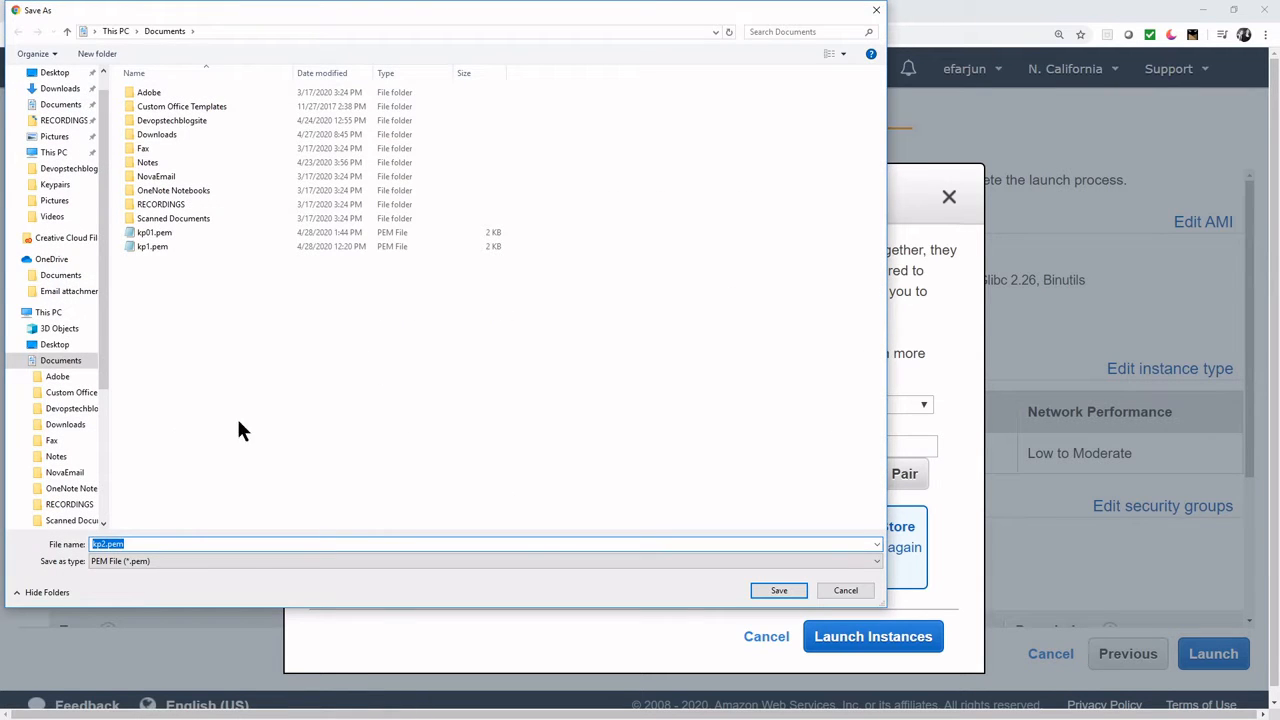
left_click(776, 591)
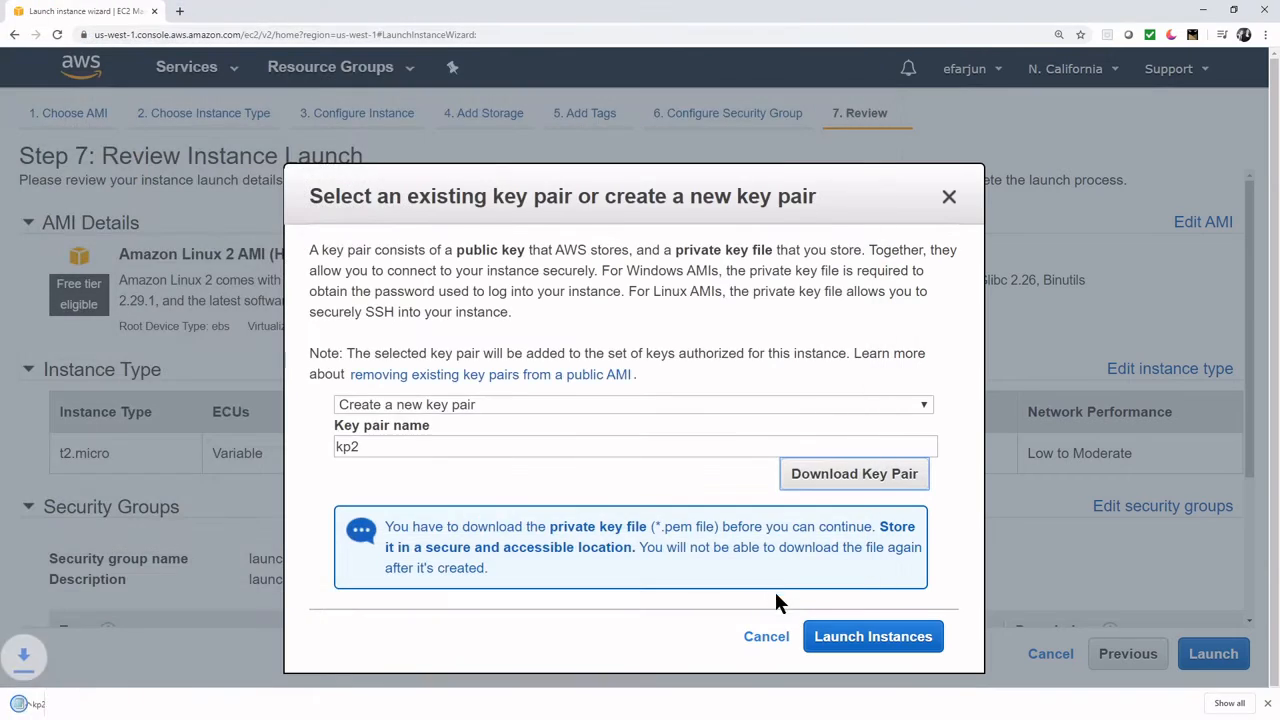
- Launch the instance and view it in the EC2 instances list
left_click(920, 641)
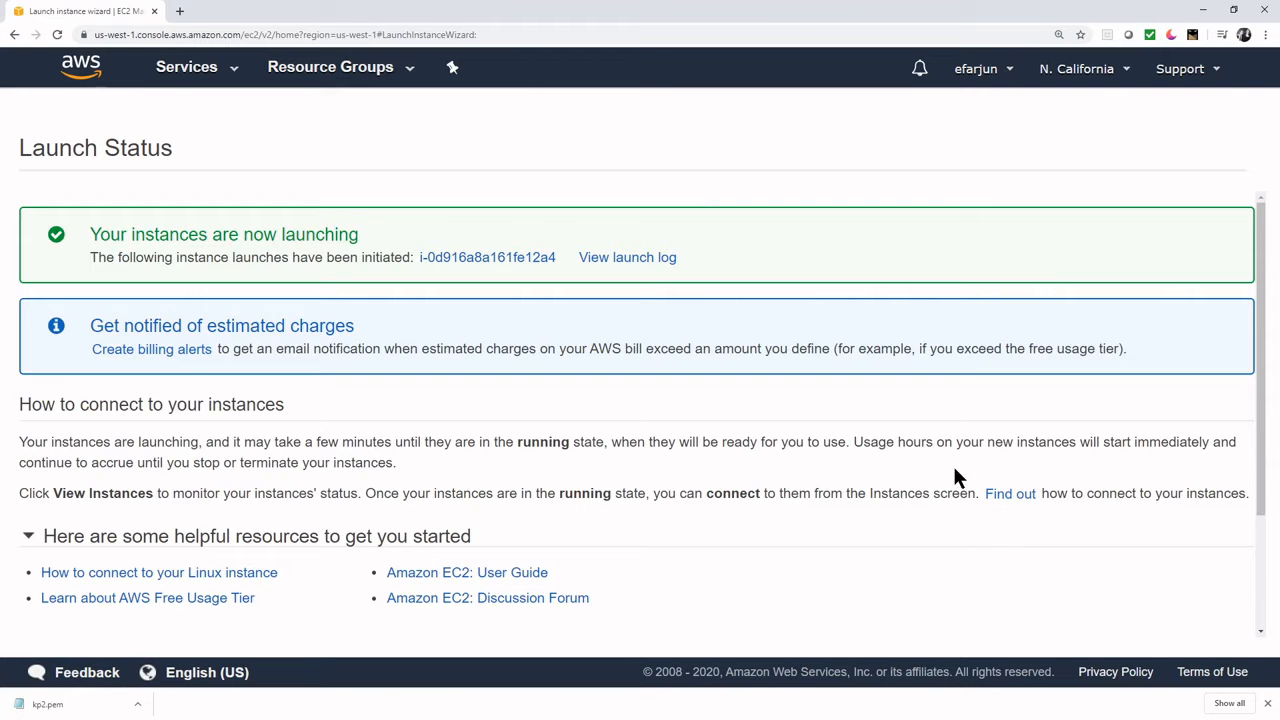
scroll(952, 472, "down", 2)
scroll(952, 480, "down", 1)
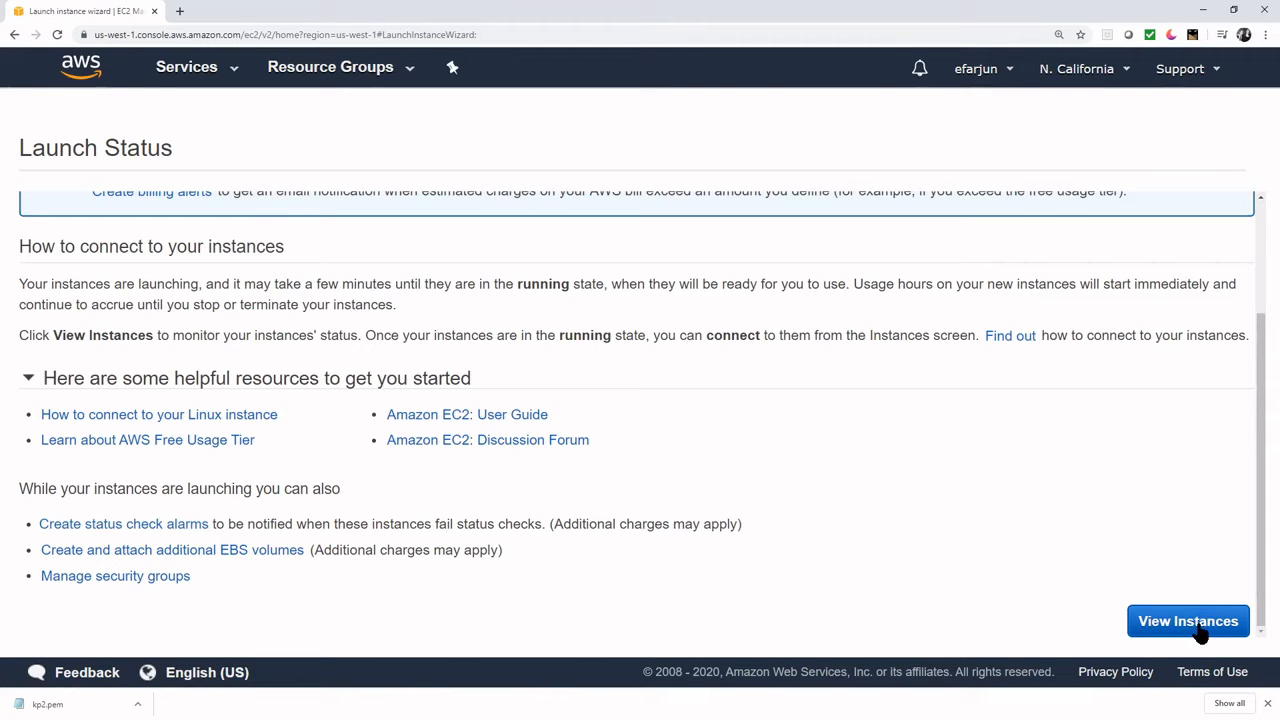
left_click(1198, 624)
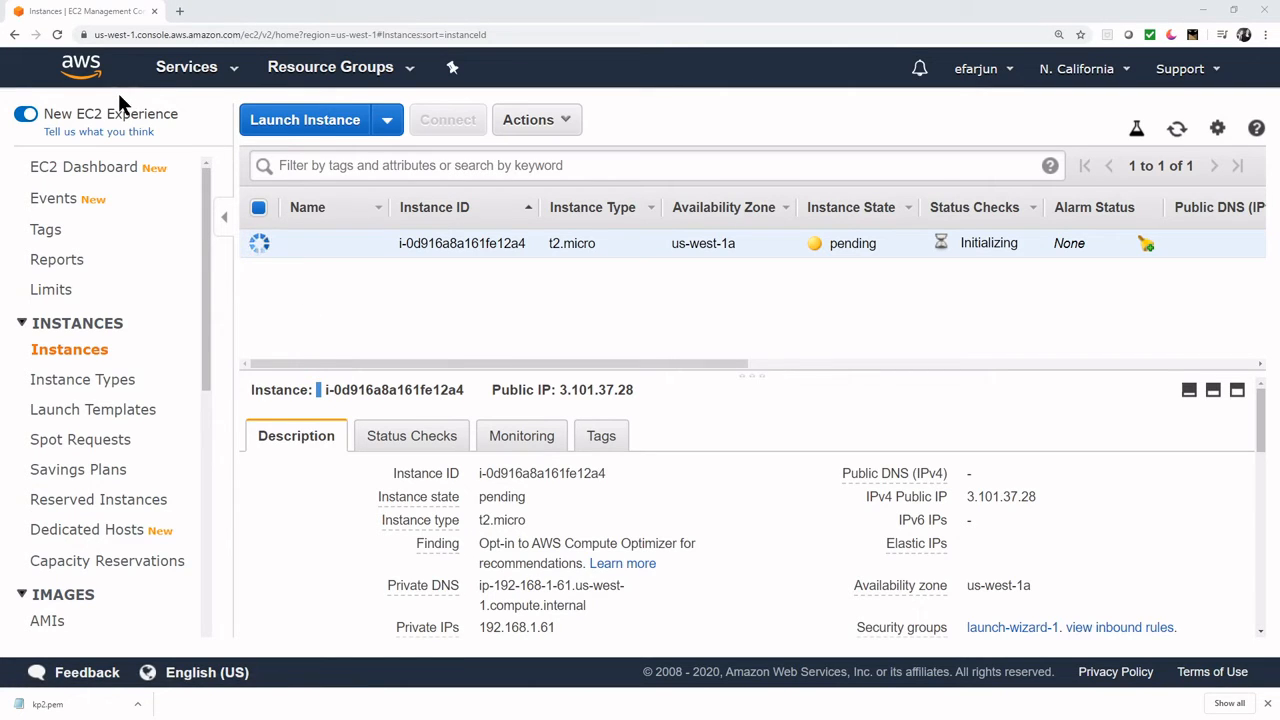
- Open the S3 console in a new browser tab
left_click(178, 76)
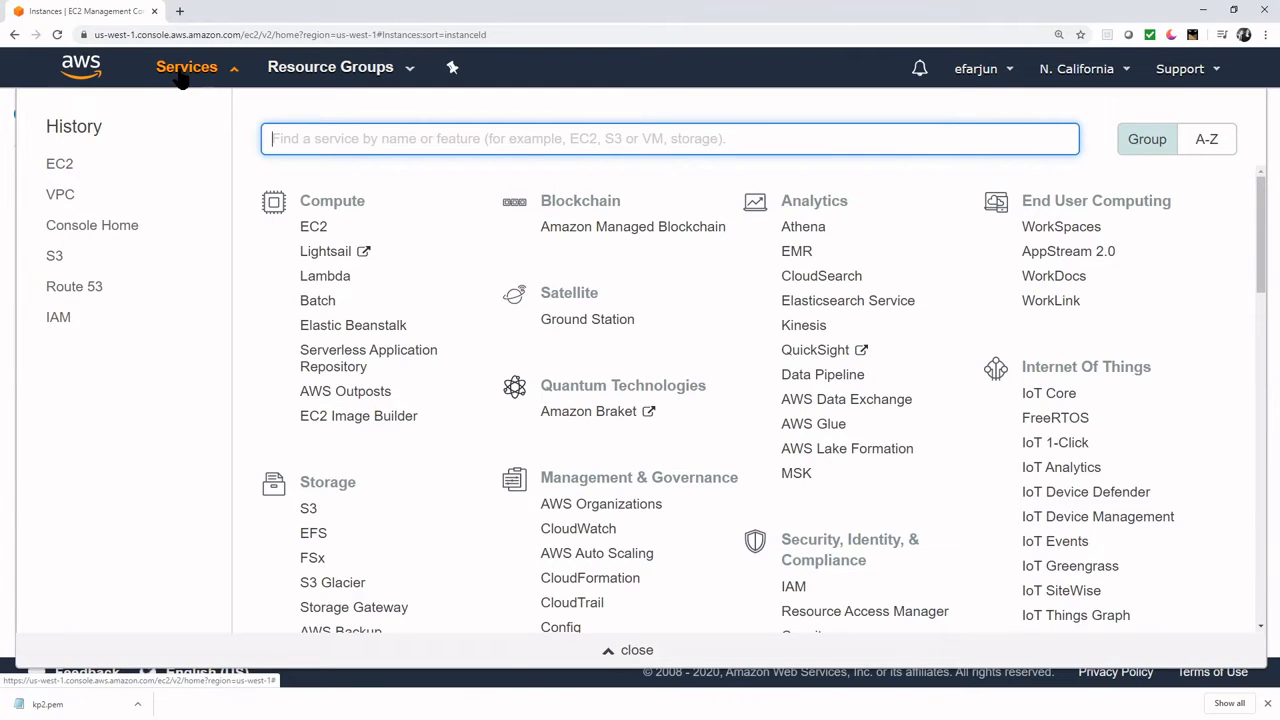
right_click(310, 512)
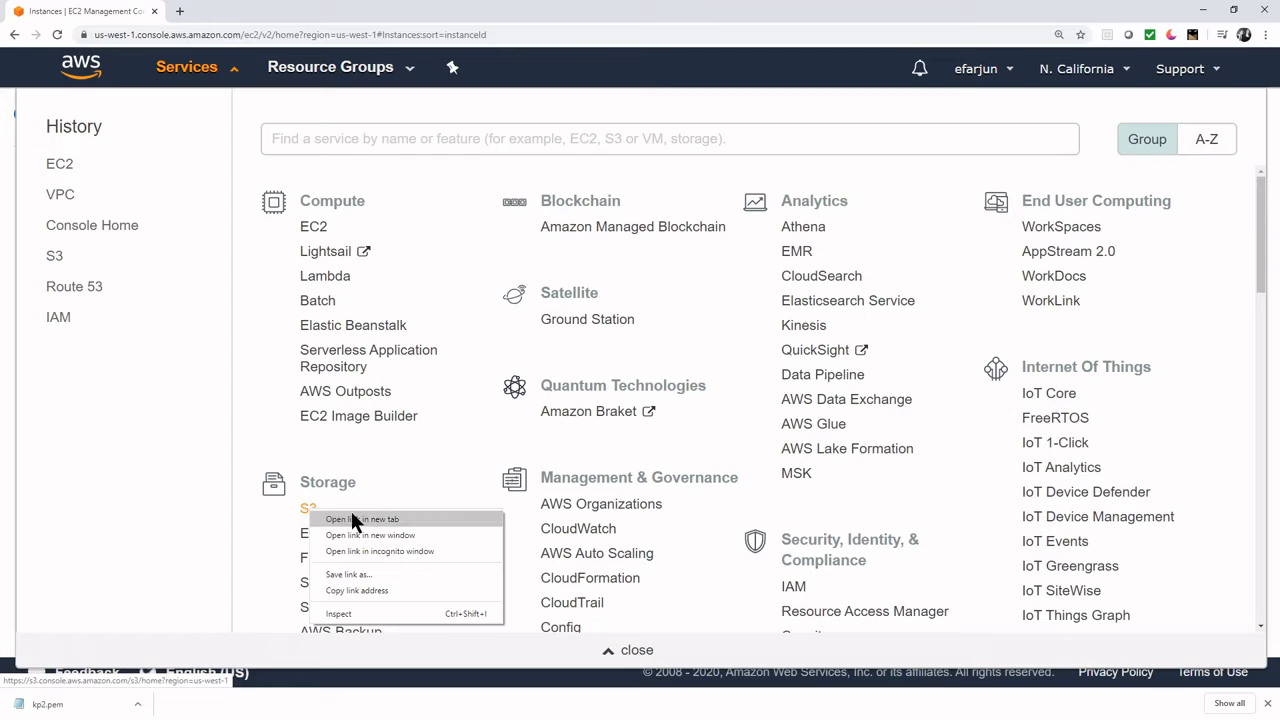
left_click(350, 512)
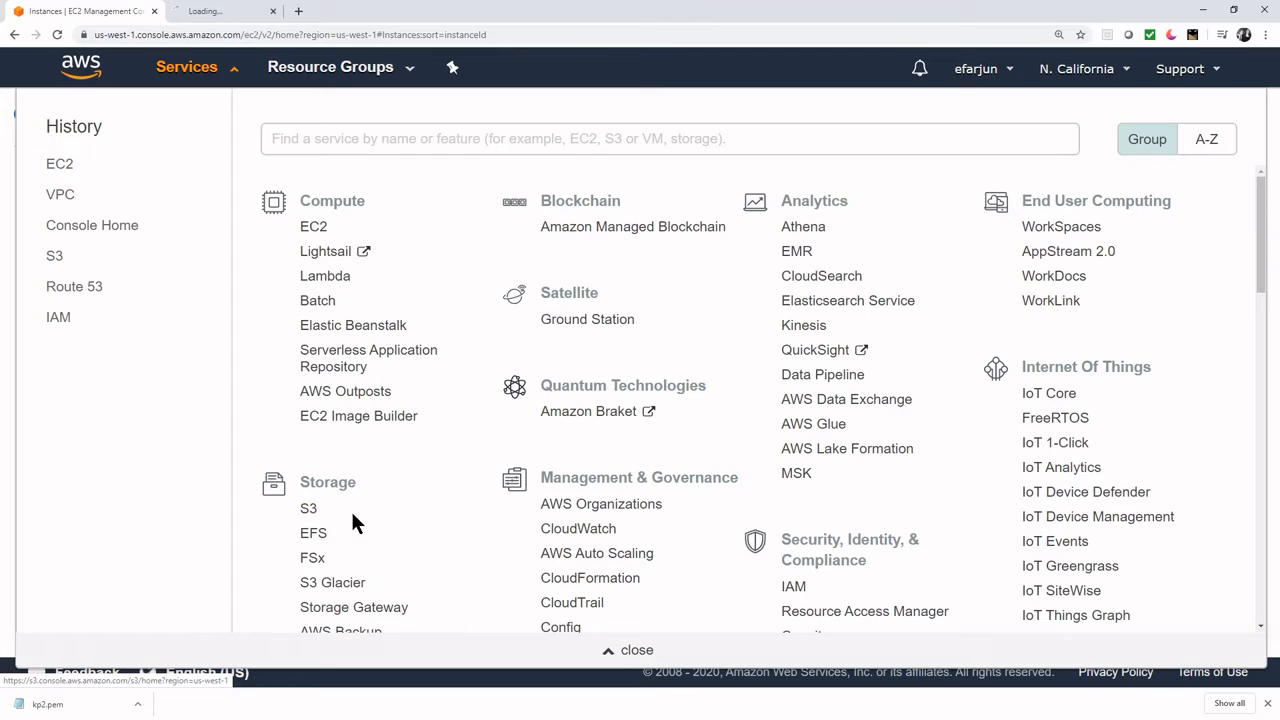
left_click(230, 12)
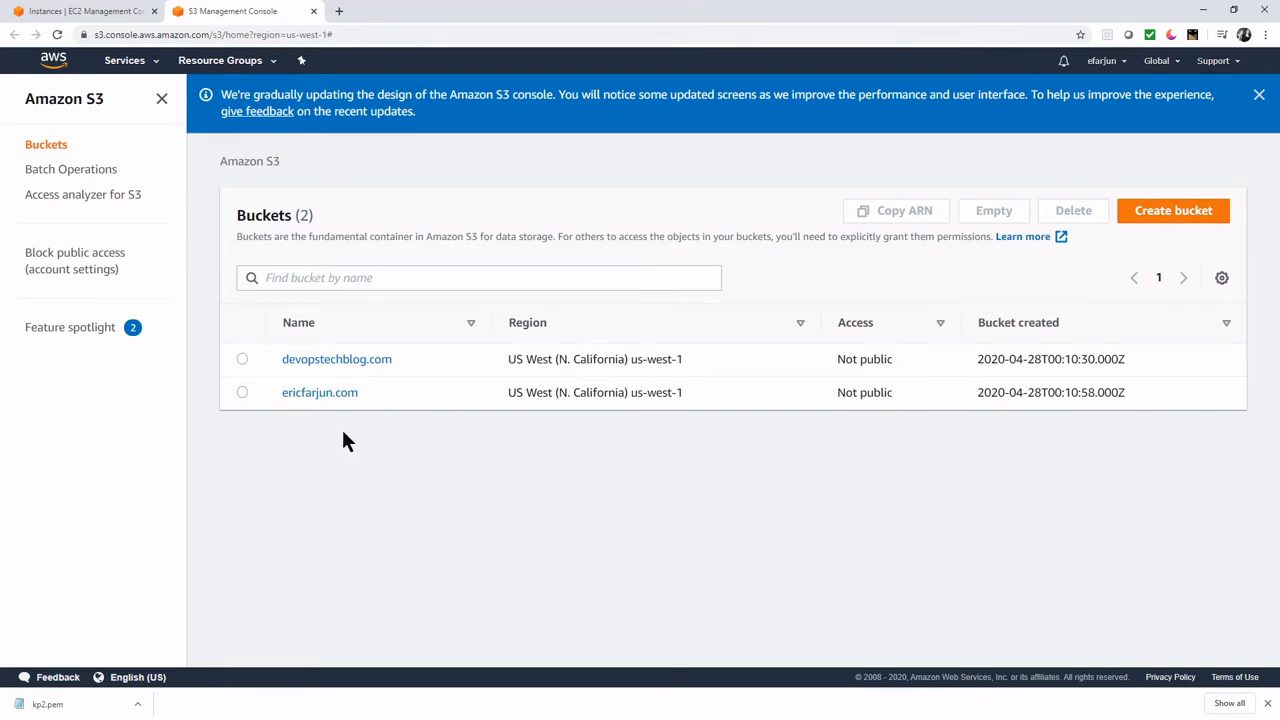
- Start a new bucket named 'devopstechblogdemos353.com'
left_click(1189, 220)
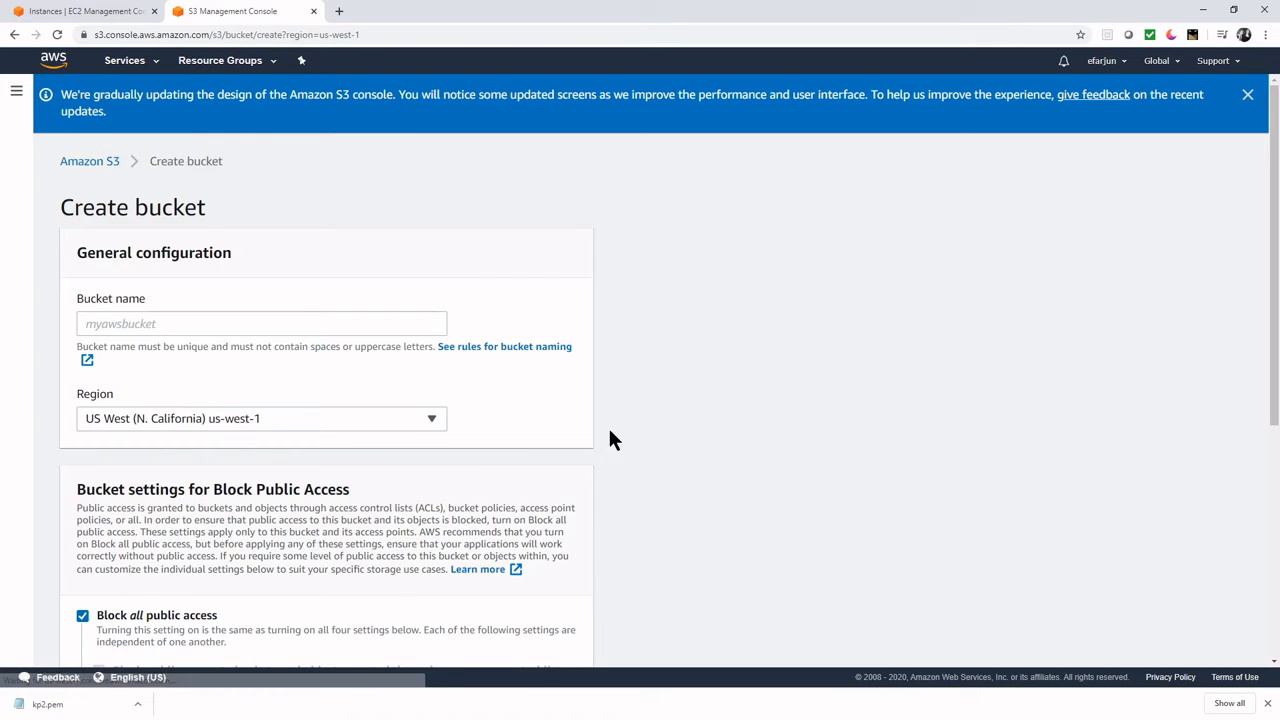
left_click(313, 324)
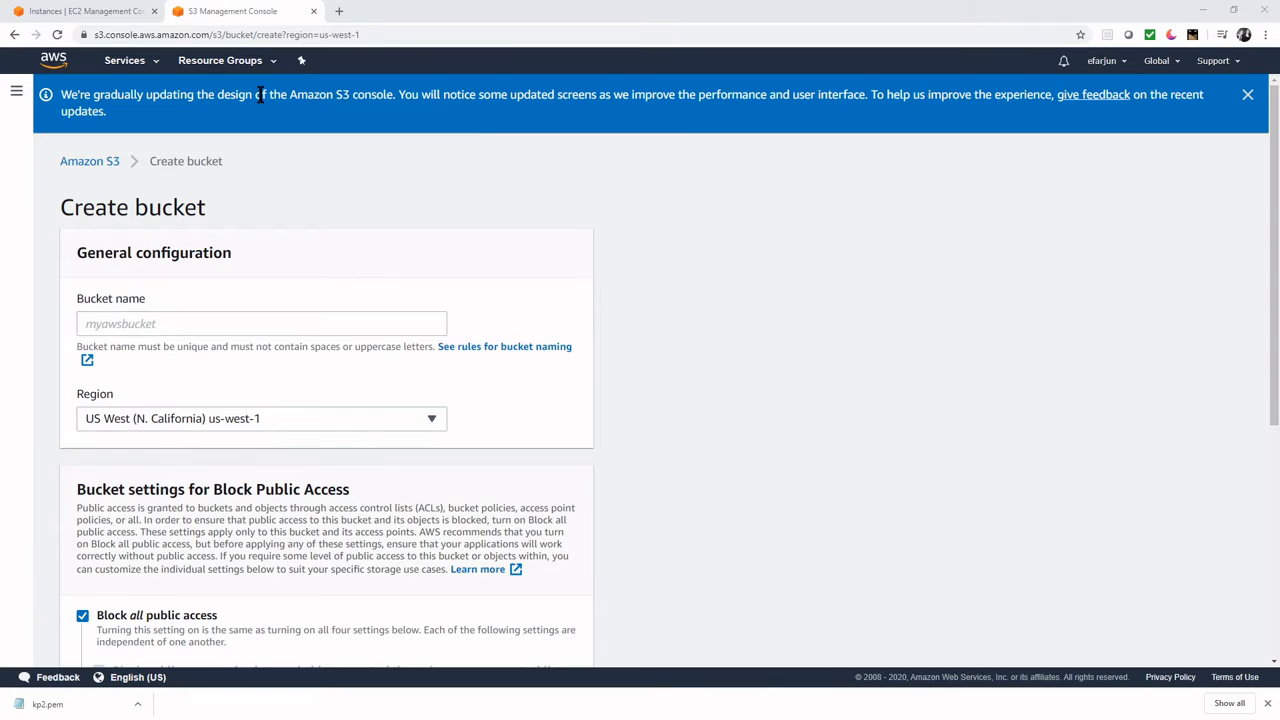
left_click(194, 332)
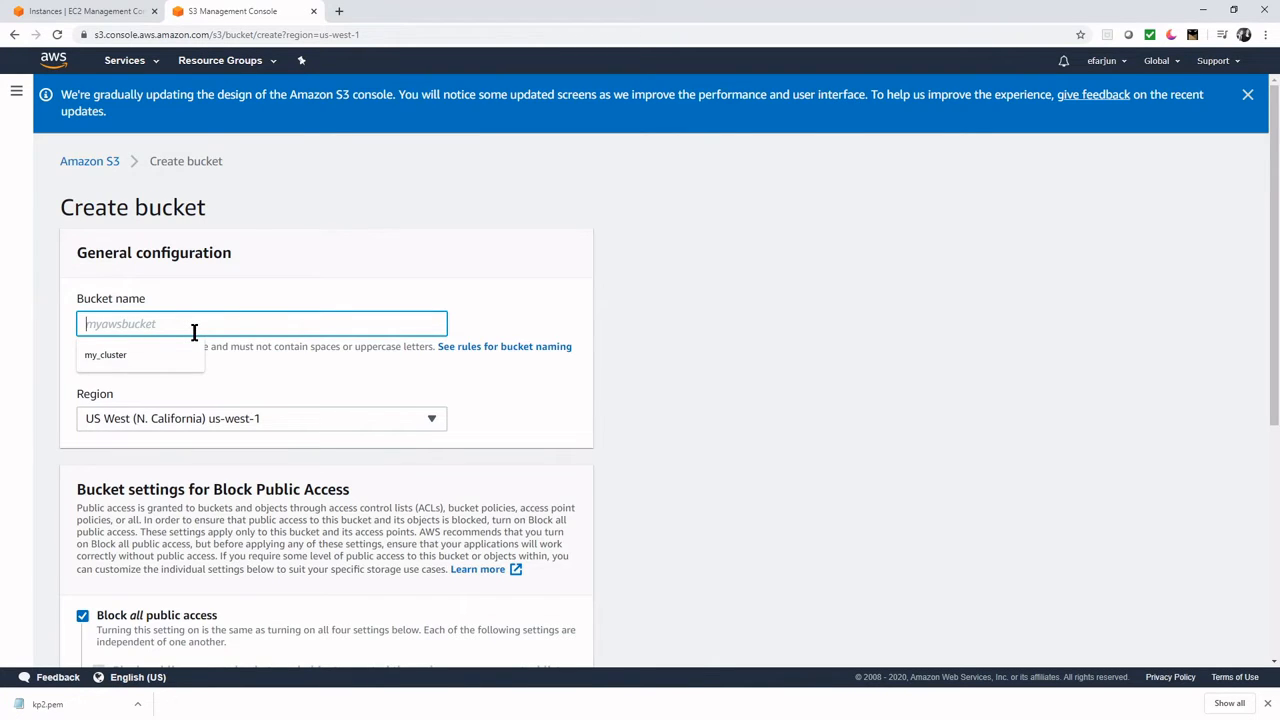
type("devops")
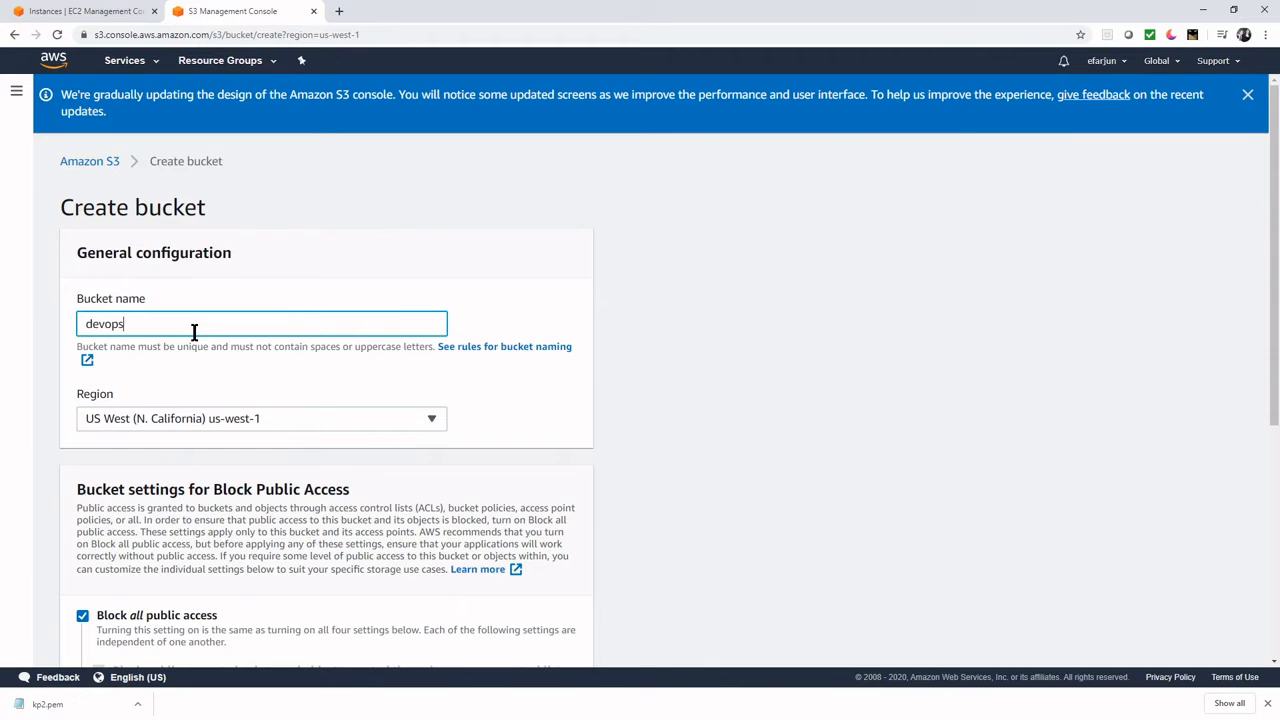
type("techblogdemos353.com")
left_click_drag(255, 323, 82, 323)
left_click(334, 323)
- Keep the bucket region as US West (N. California) us-west-1
scroll(448, 425, "down", 1)
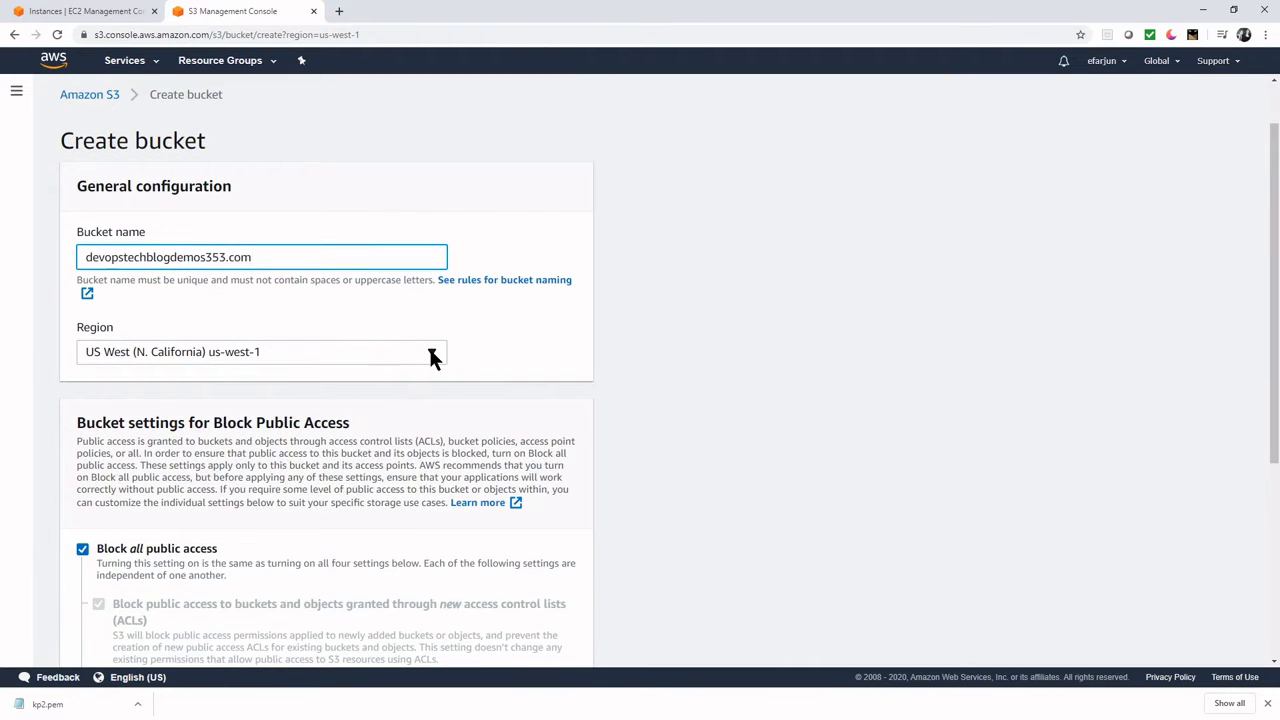
left_click(430, 352)
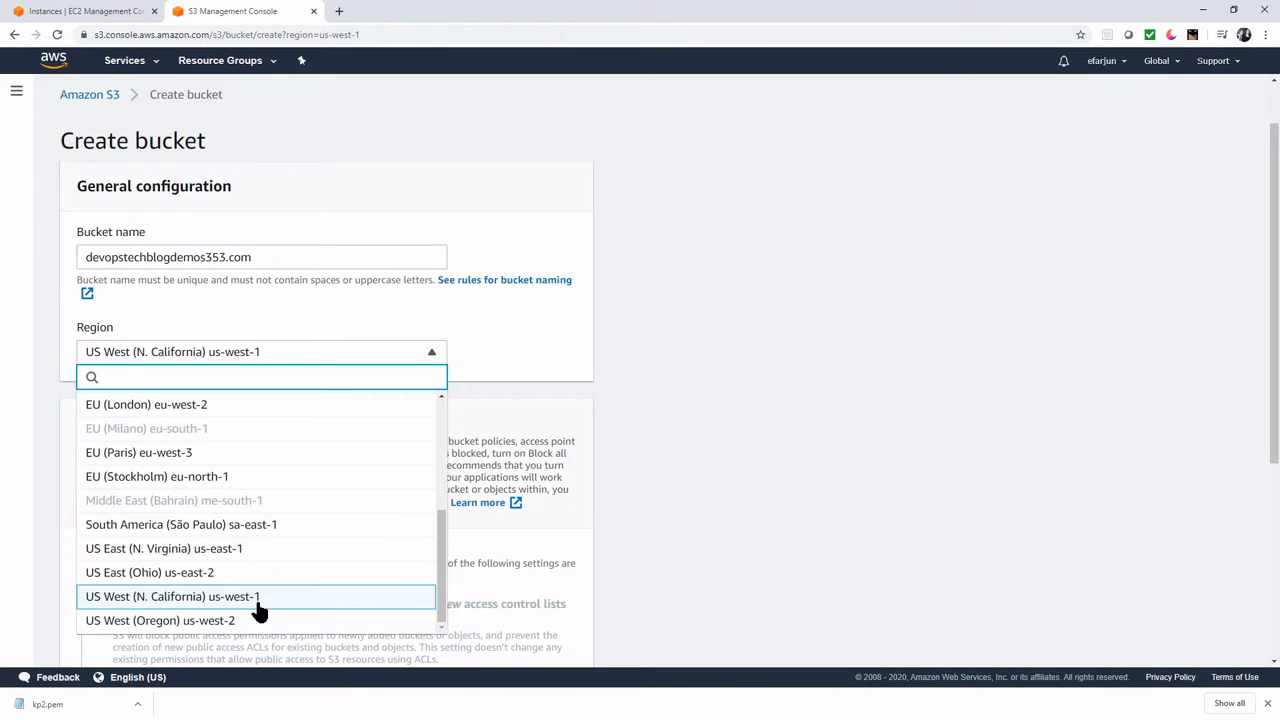
left_click(632, 485)
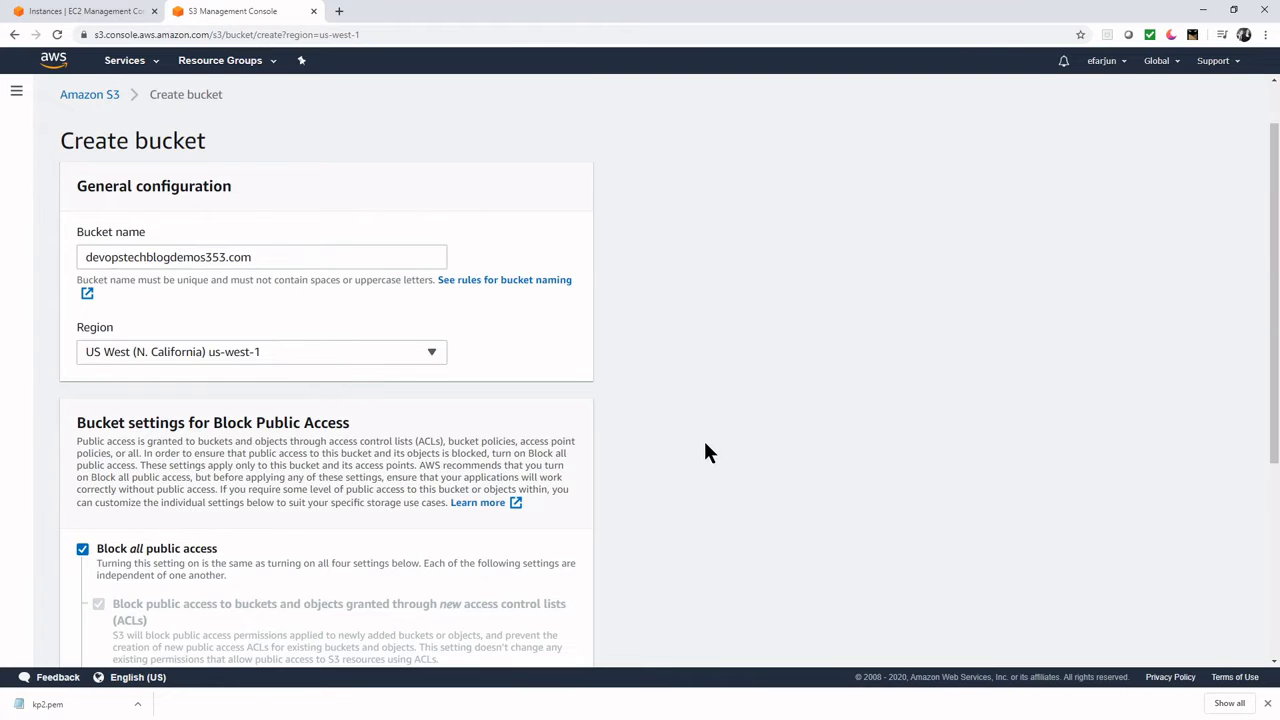
scroll(705, 450, "down", 2)
scroll(703, 450, "up", 1)
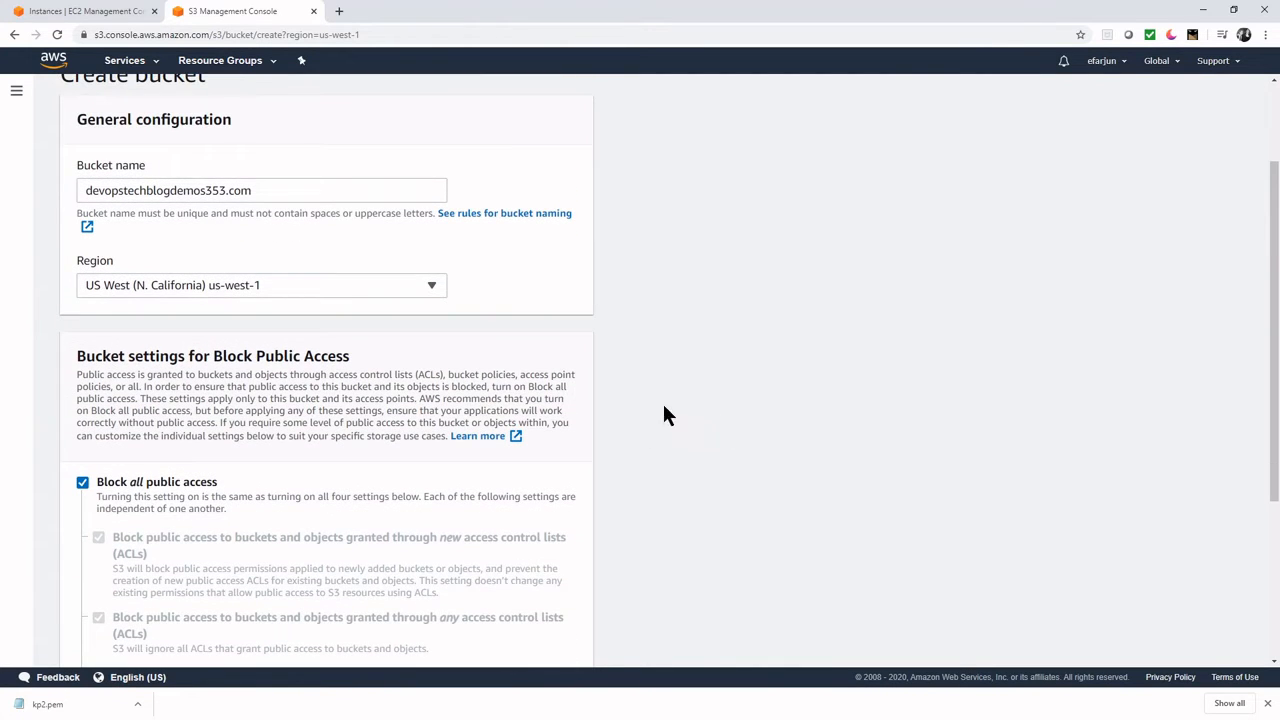
scroll(694, 423, "up", 2)
scroll(760, 471, "down", 3)
scroll(840, 520, "down", 3)
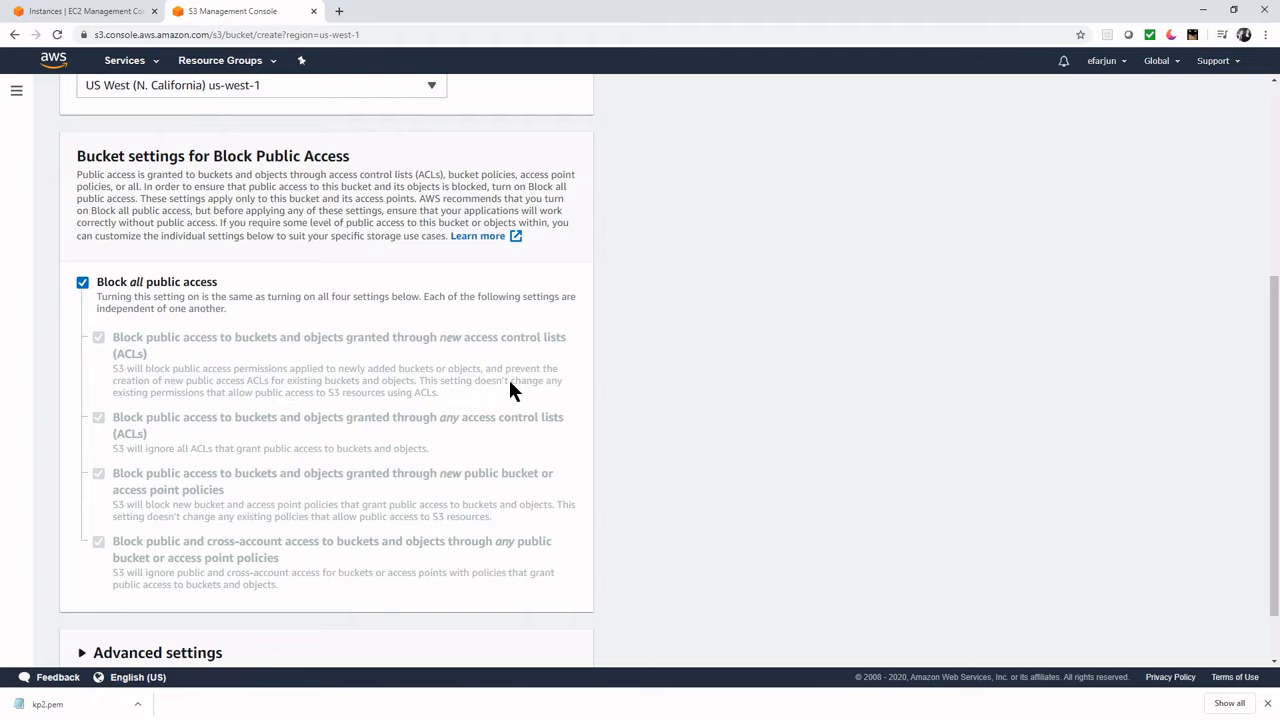
- Uncheck Block all public access, acknowledge the warning, and create the bucket
left_click(82, 282)
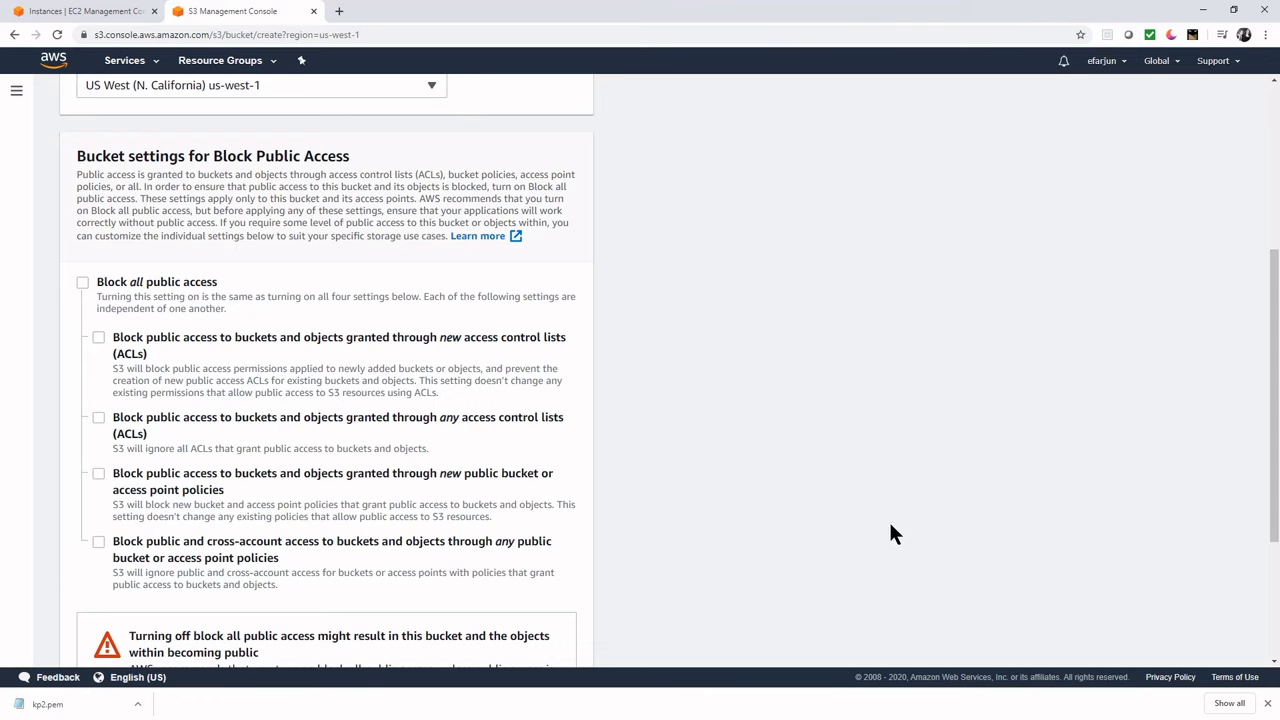
scroll(893, 535, "down", 2)
scroll(890, 535, "up", 1)
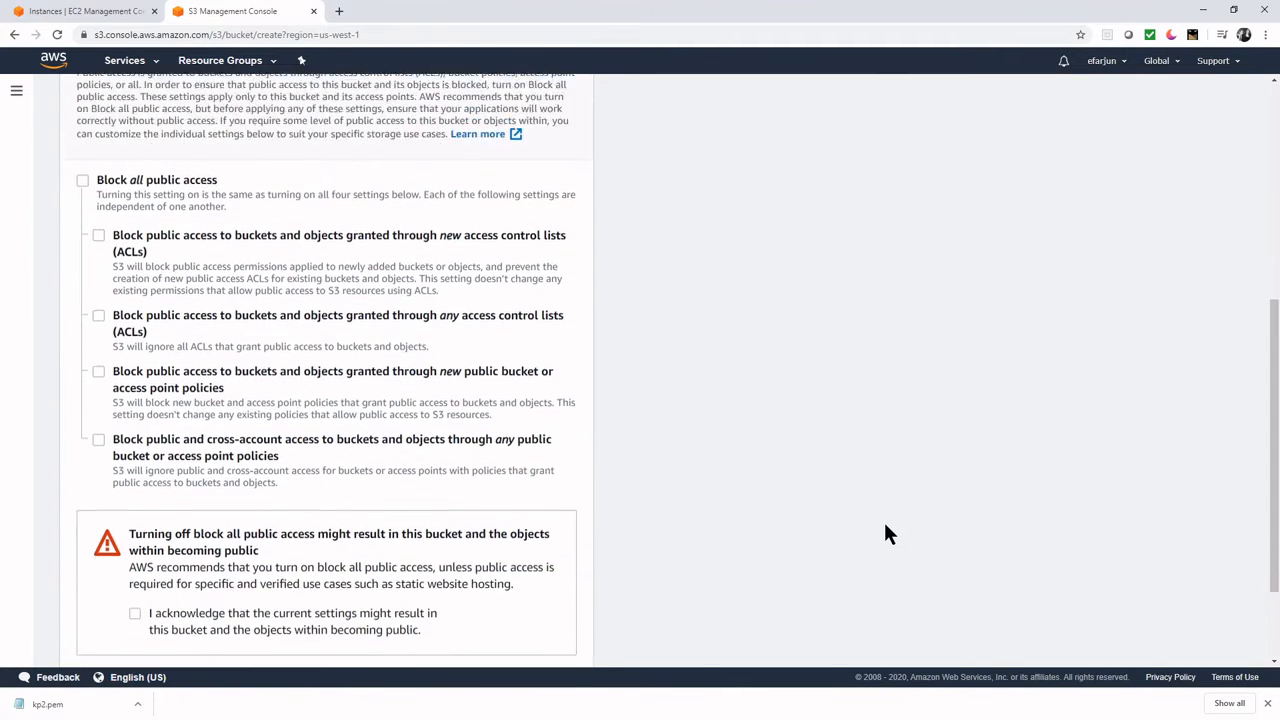
scroll(880, 530, "down", 1)
scroll(875, 527, "up", 1)
scroll(873, 526, "down", 1)
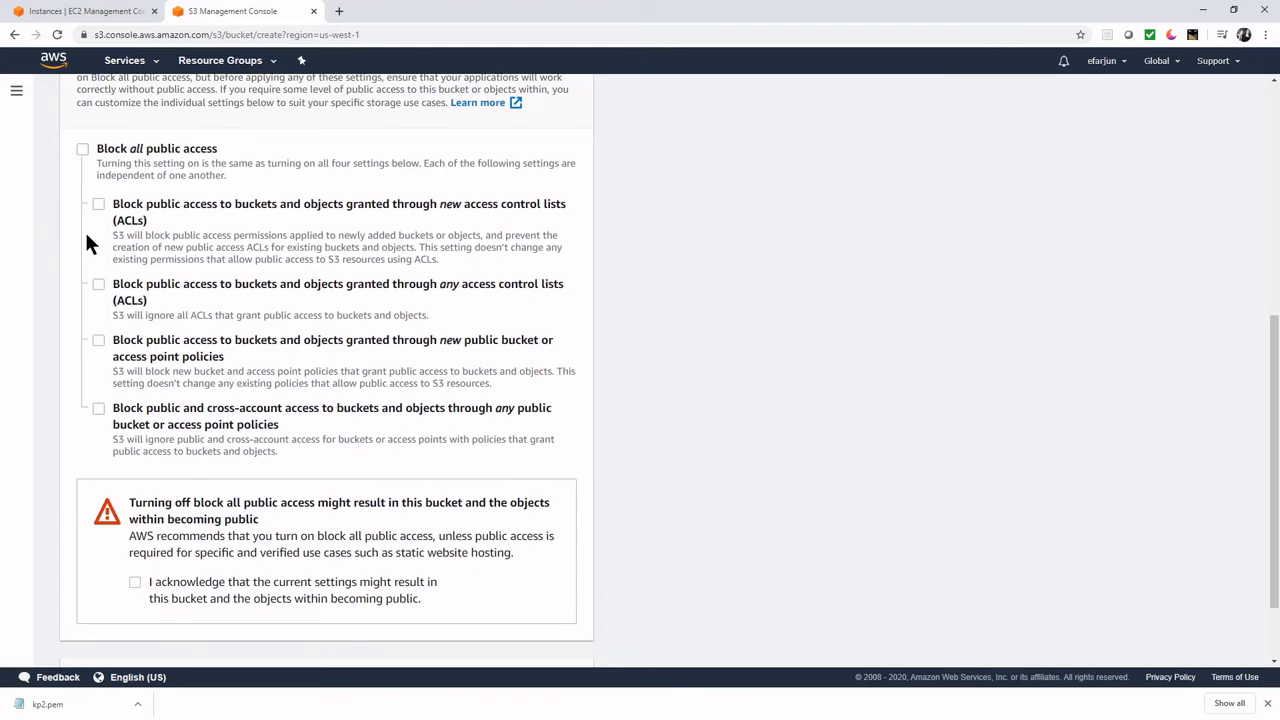
left_click(135, 582)
scroll(686, 537, "down", 1)
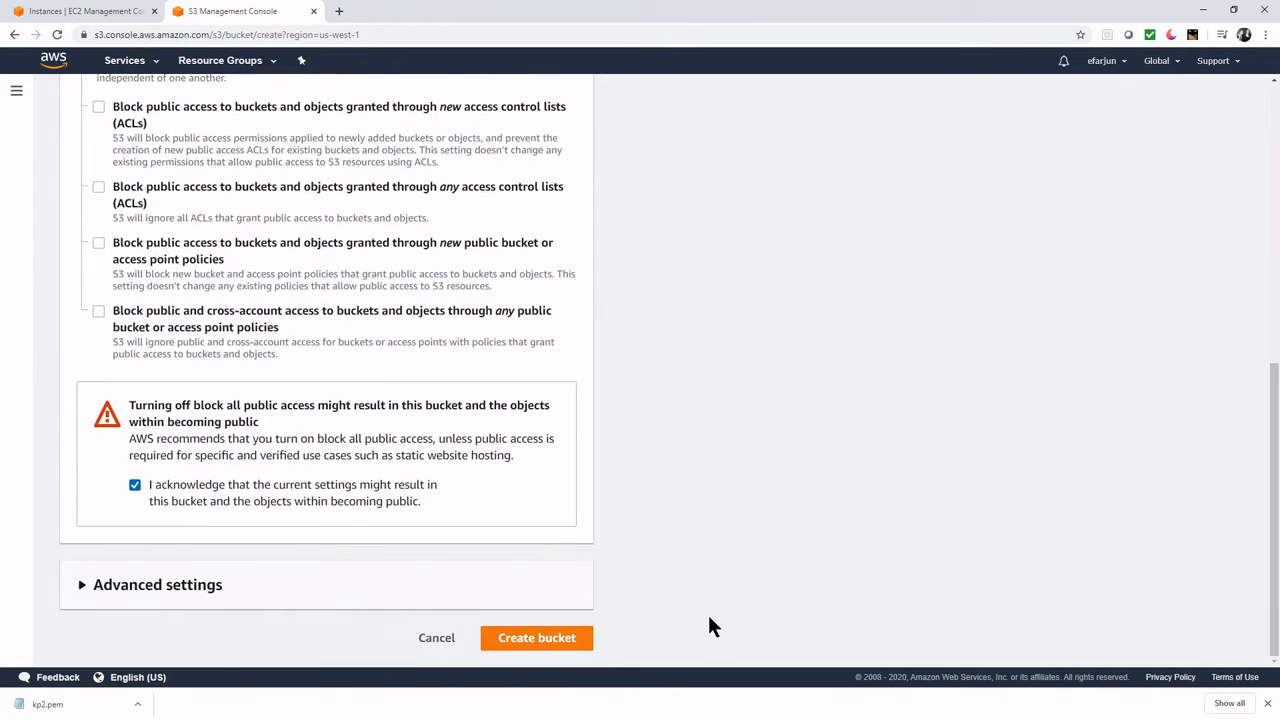
left_click(578, 645)
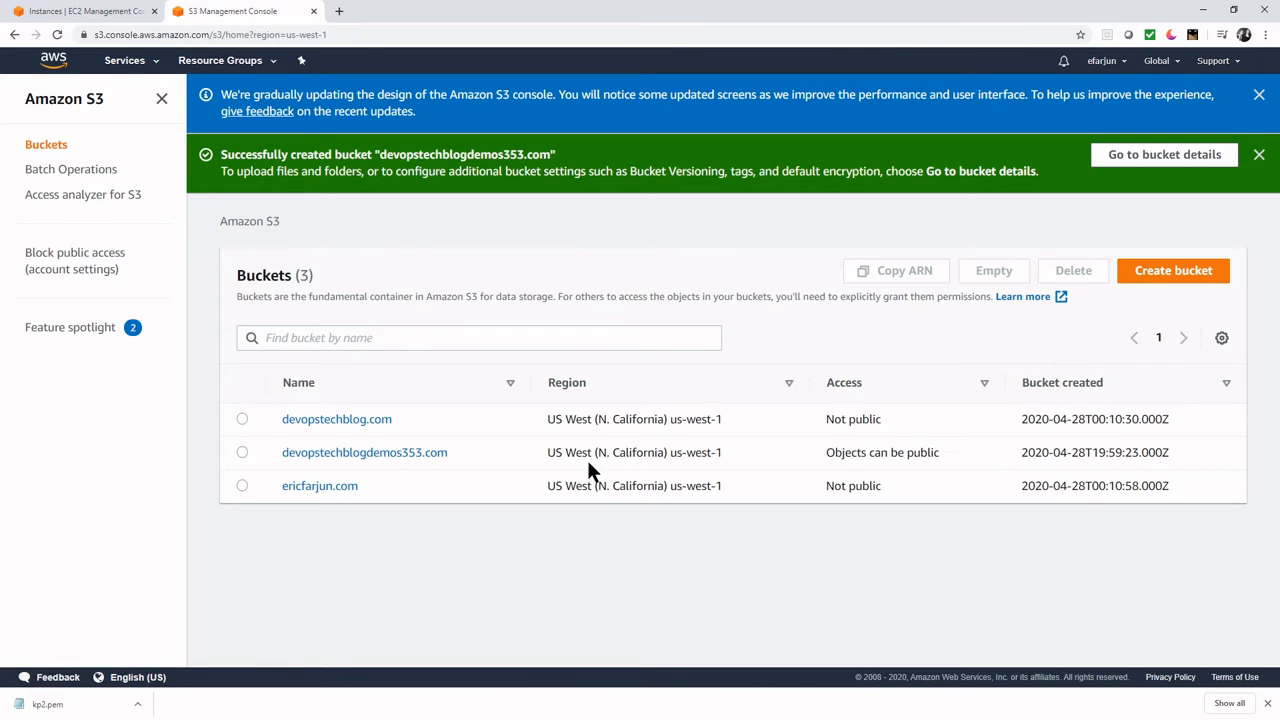
- Open the devopstechblogdemos353.com bucket and start an upload
left_click(378, 455)
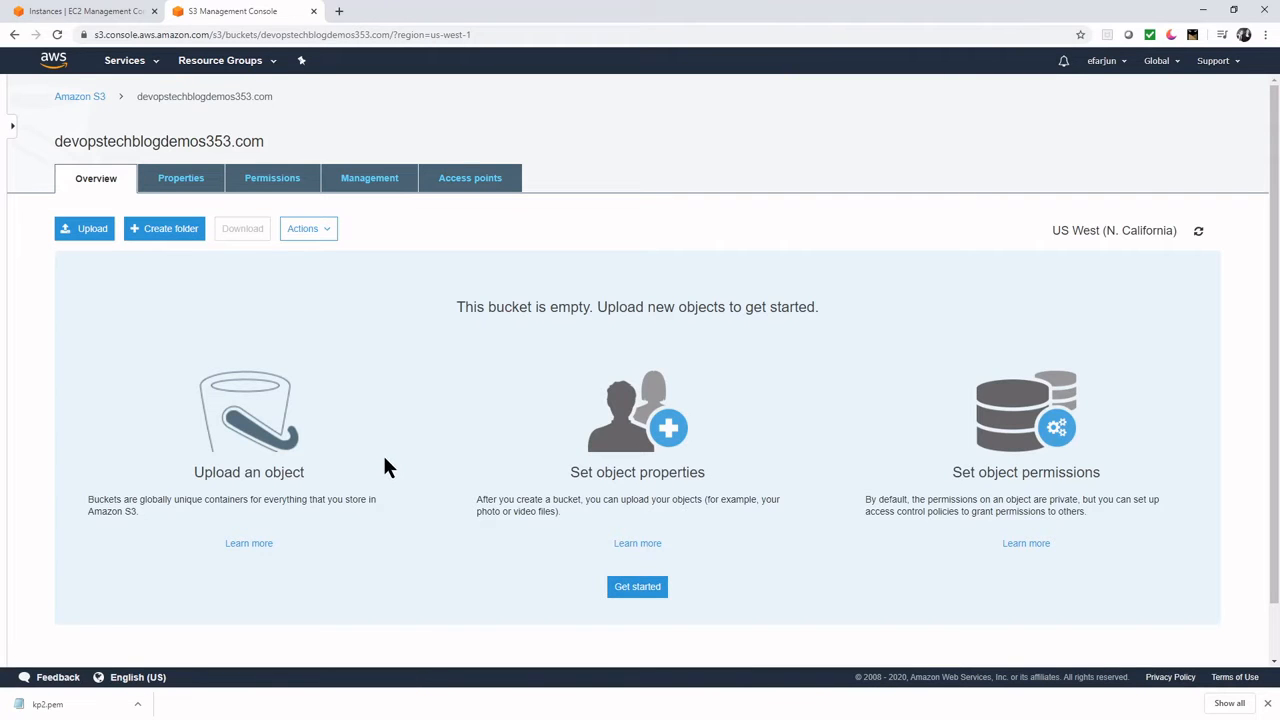
left_click(83, 236)
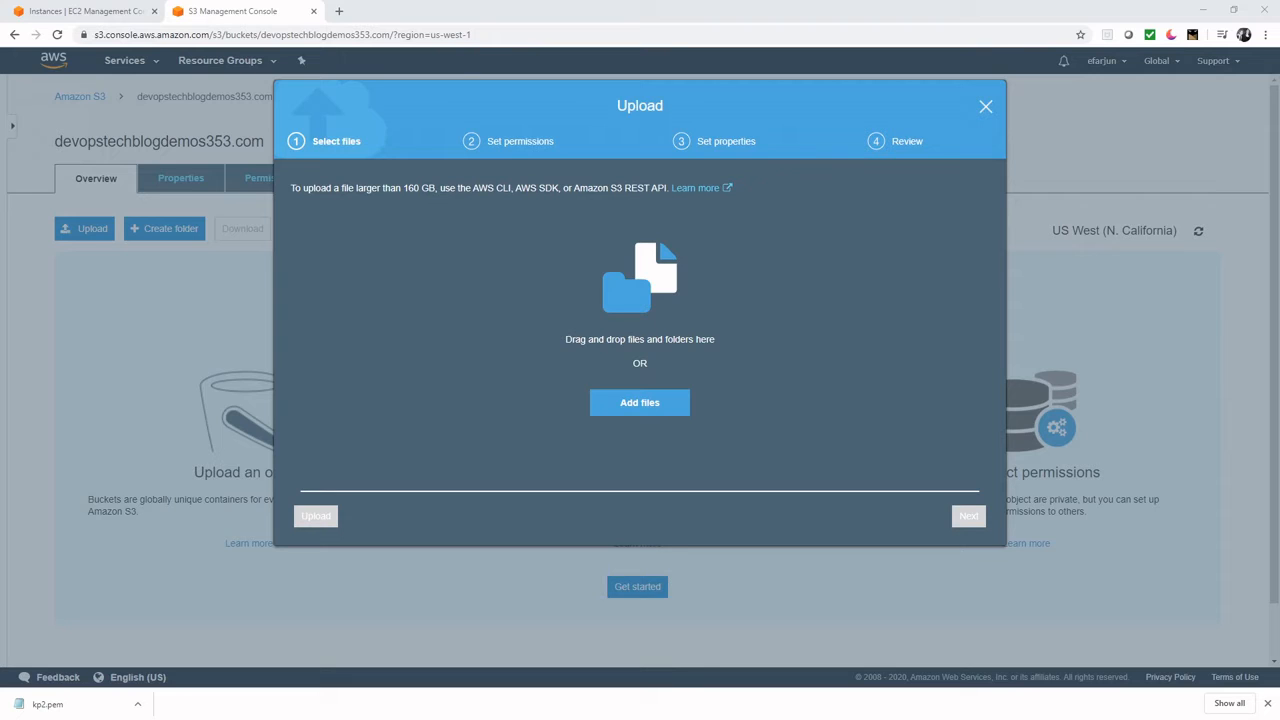
- Add index.html and error.html, grant public read access, and upload them
left_click_drag(708, 350, 515, 315)
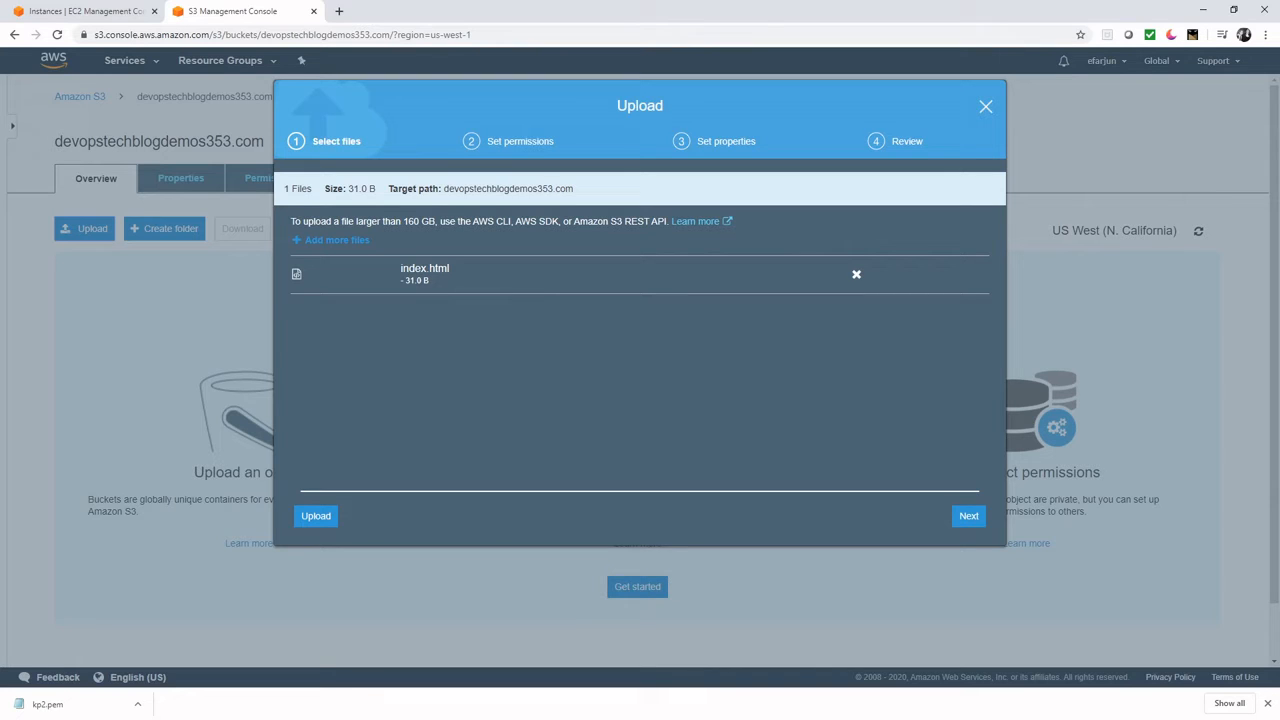
left_click_drag(689, 360, 476, 337)
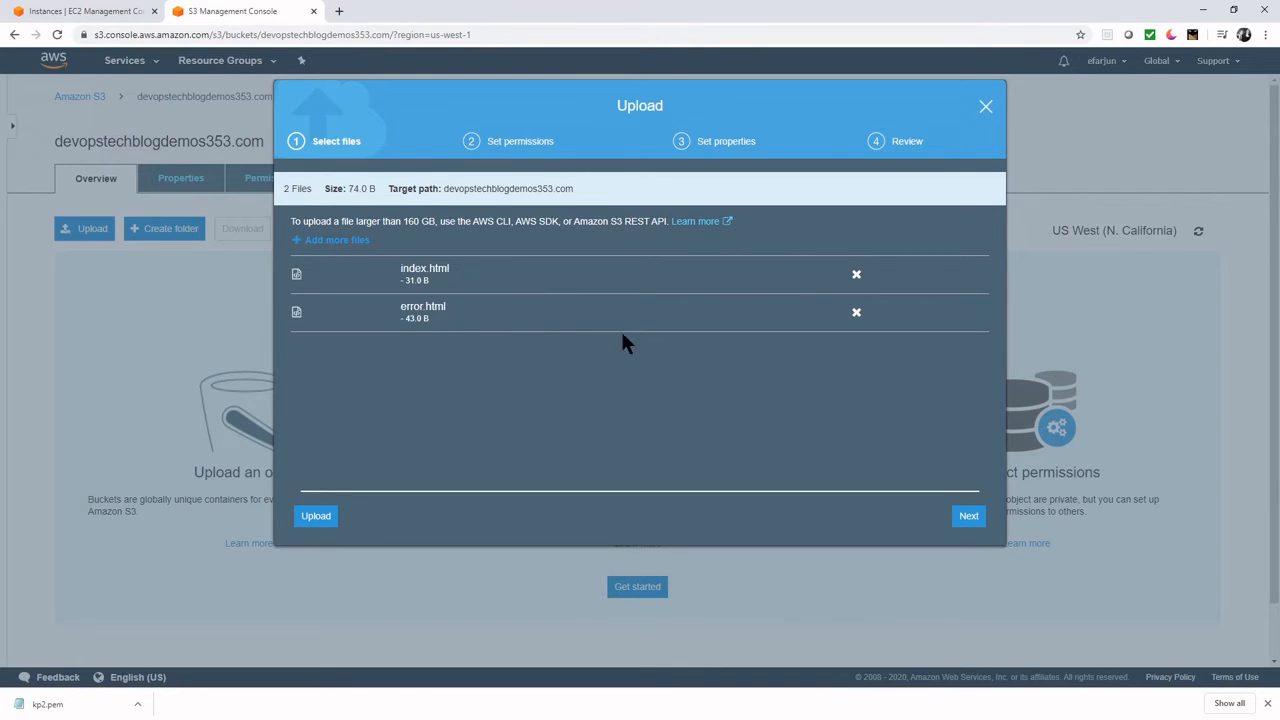
left_click(969, 516)
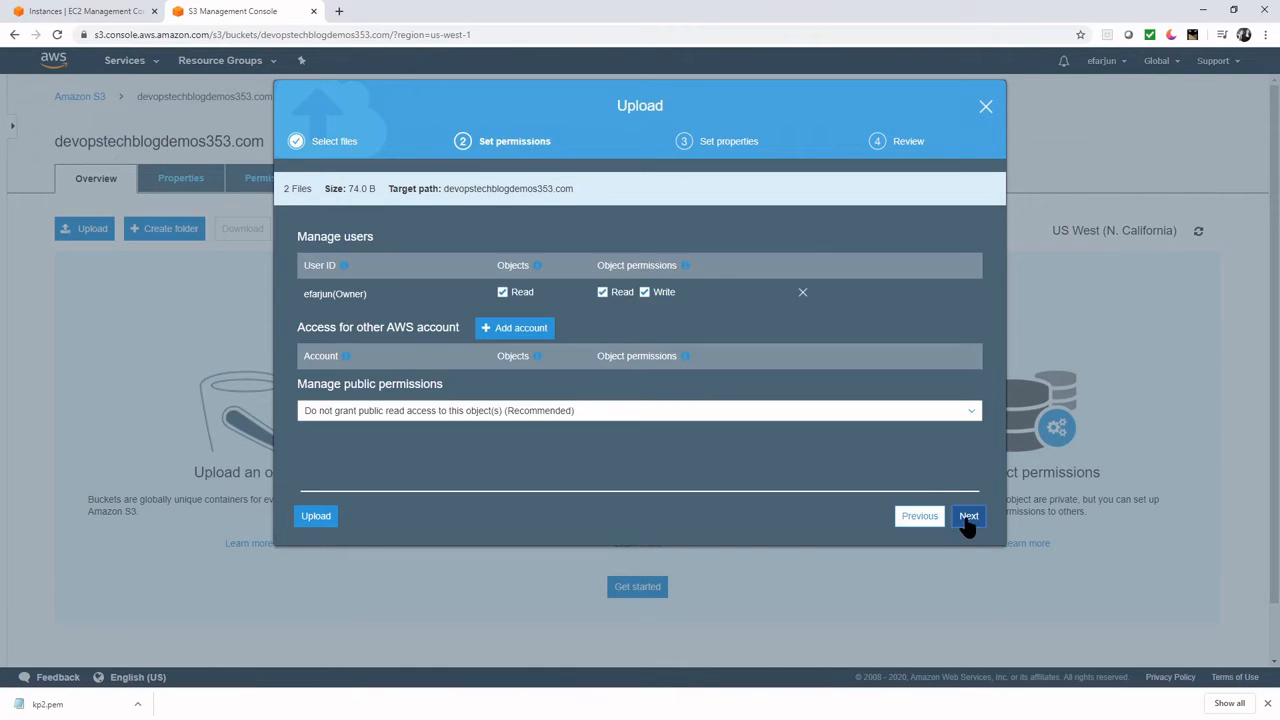
left_click(527, 414)
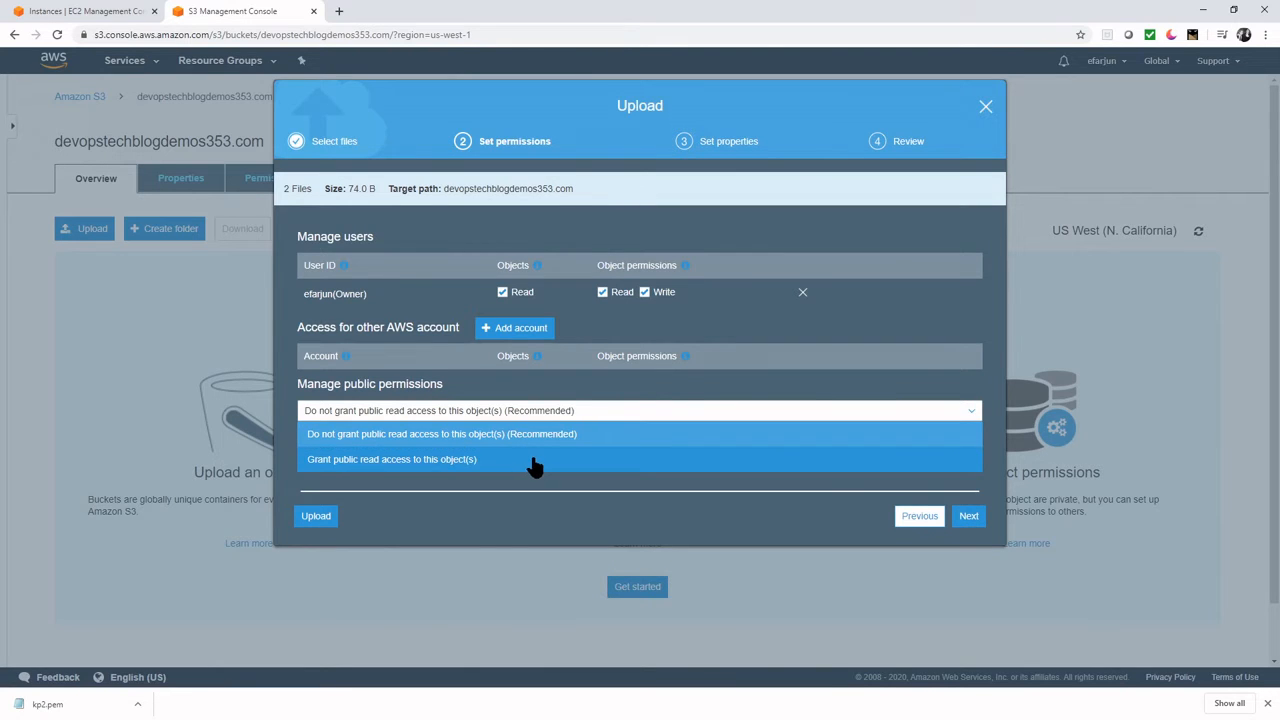
left_click(532, 462)
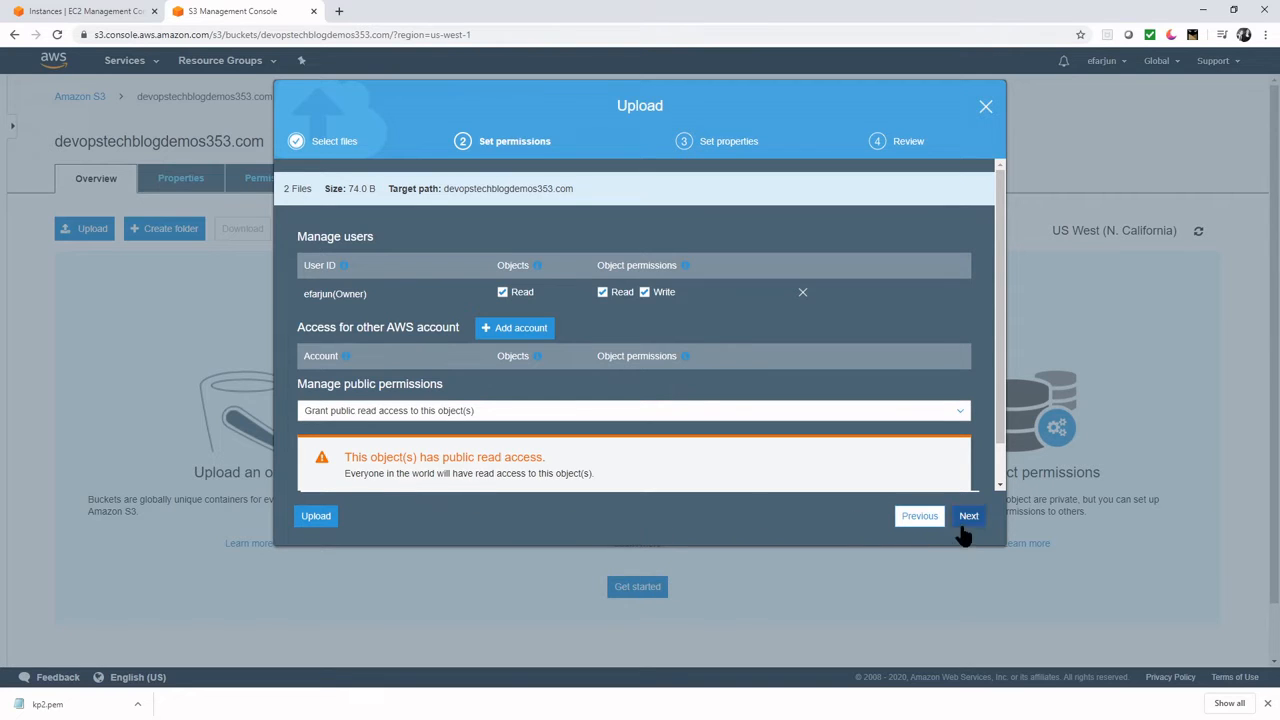
scroll(996, 454, "down", 1)
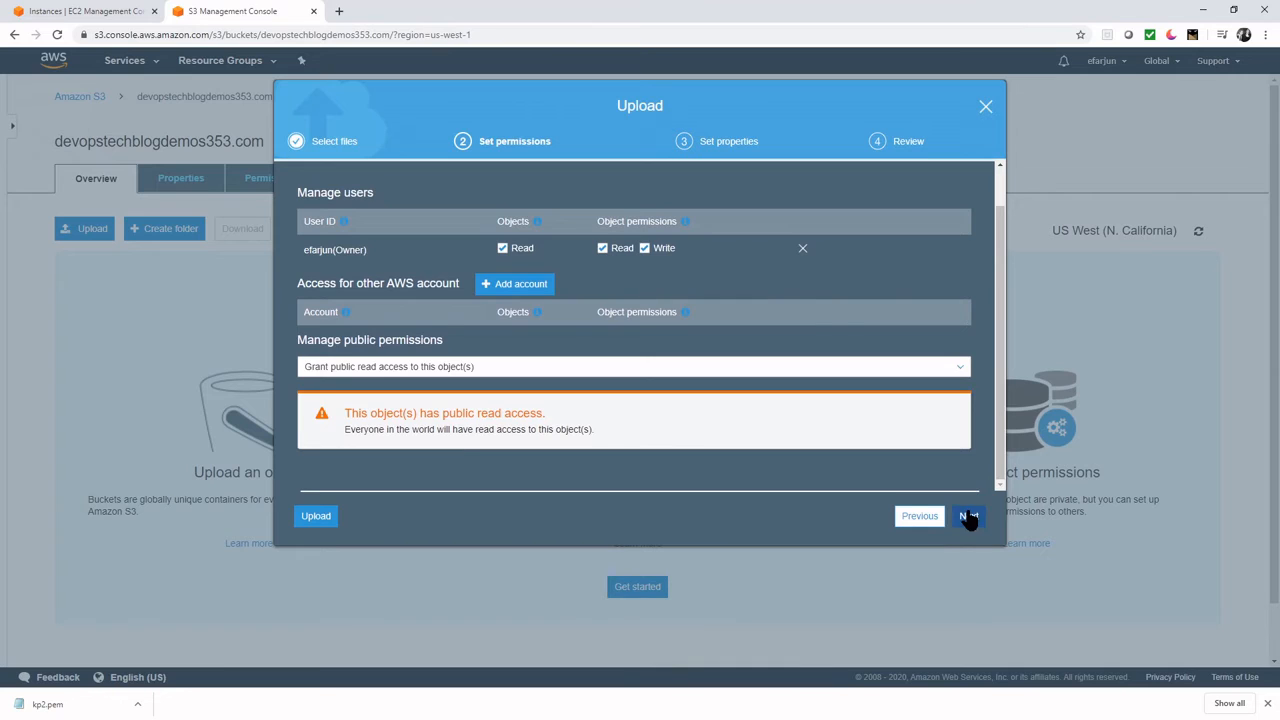
left_click(968, 516)
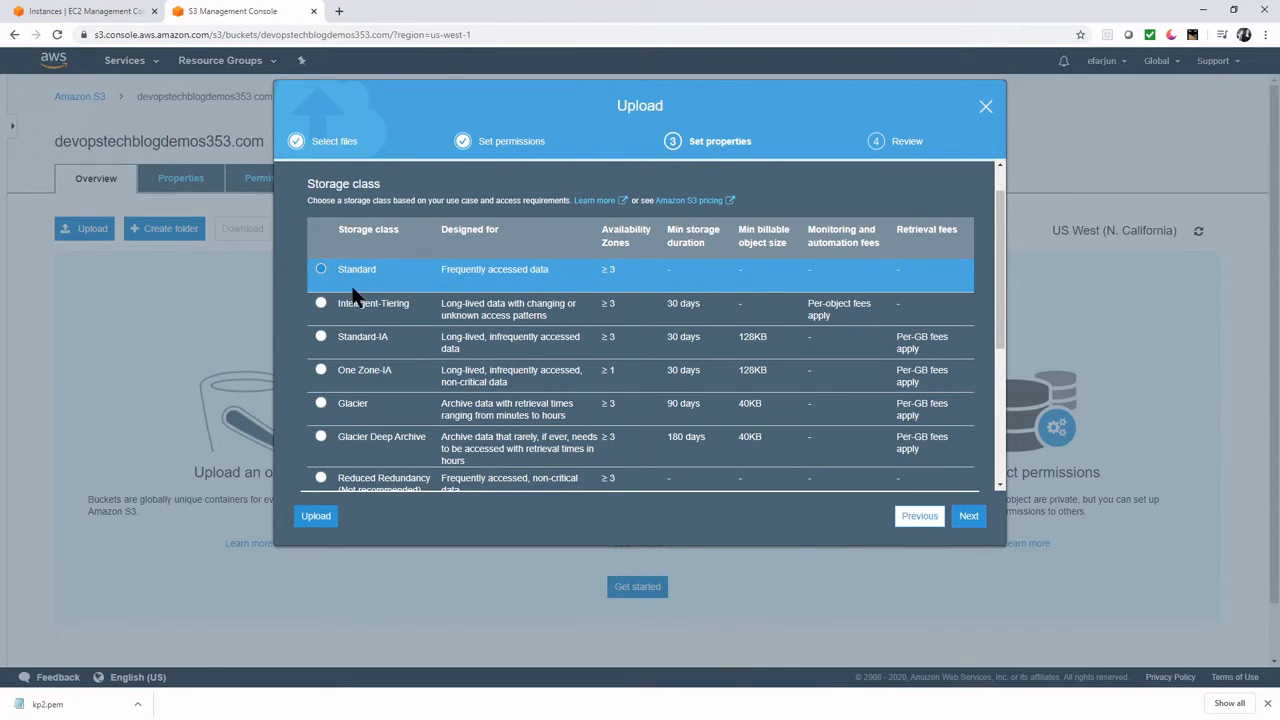
left_click(968, 516)
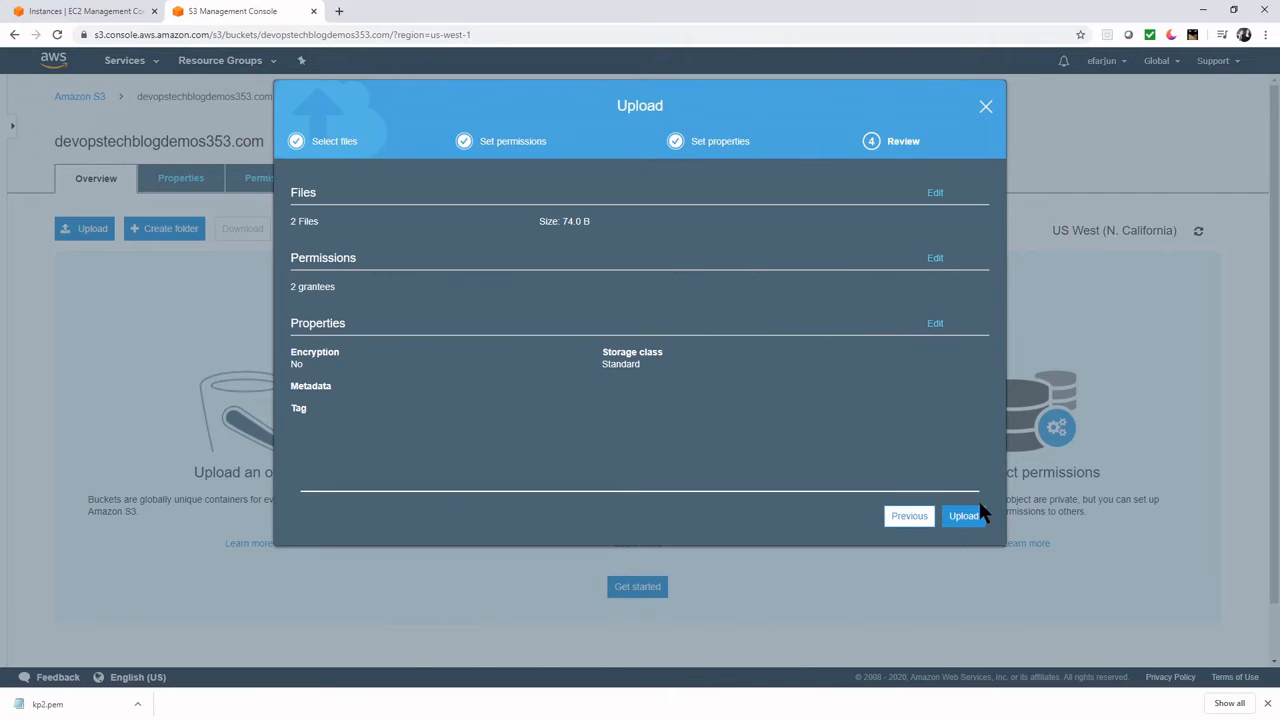
left_click(963, 518)
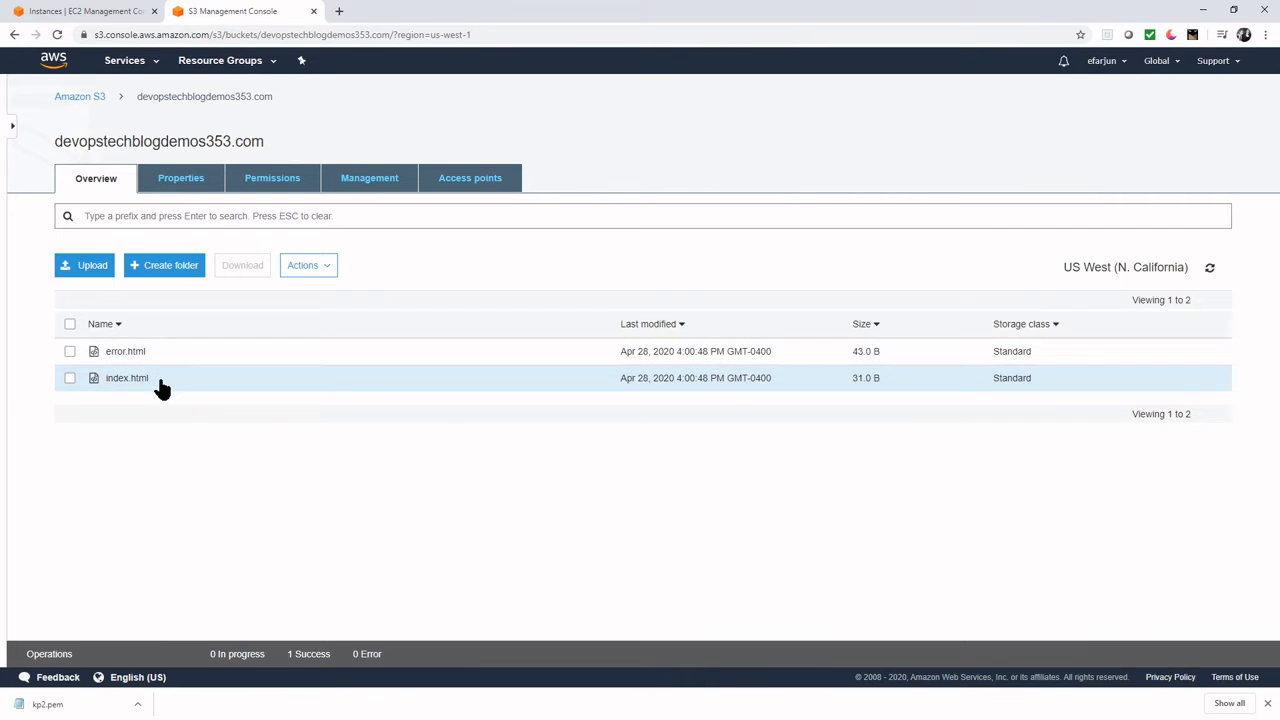
- Open index.html from its overview to confirm the home page displays
left_click(160, 384)
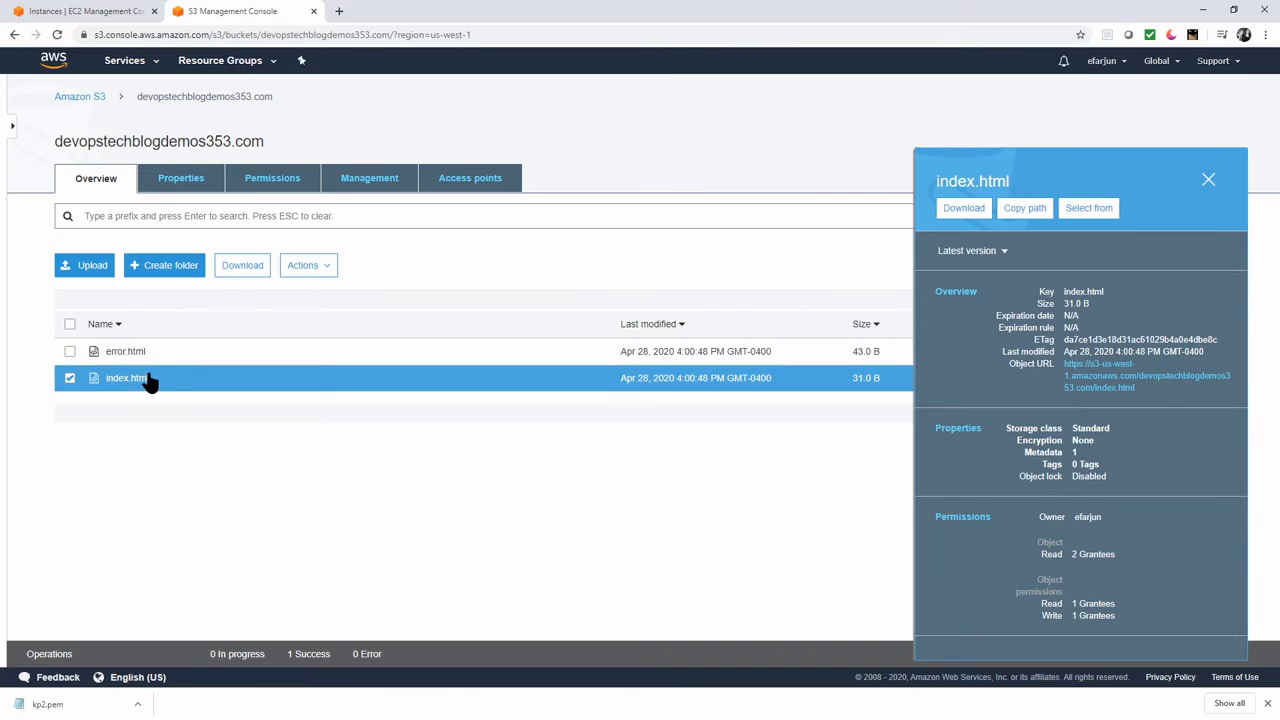
left_click(145, 380)
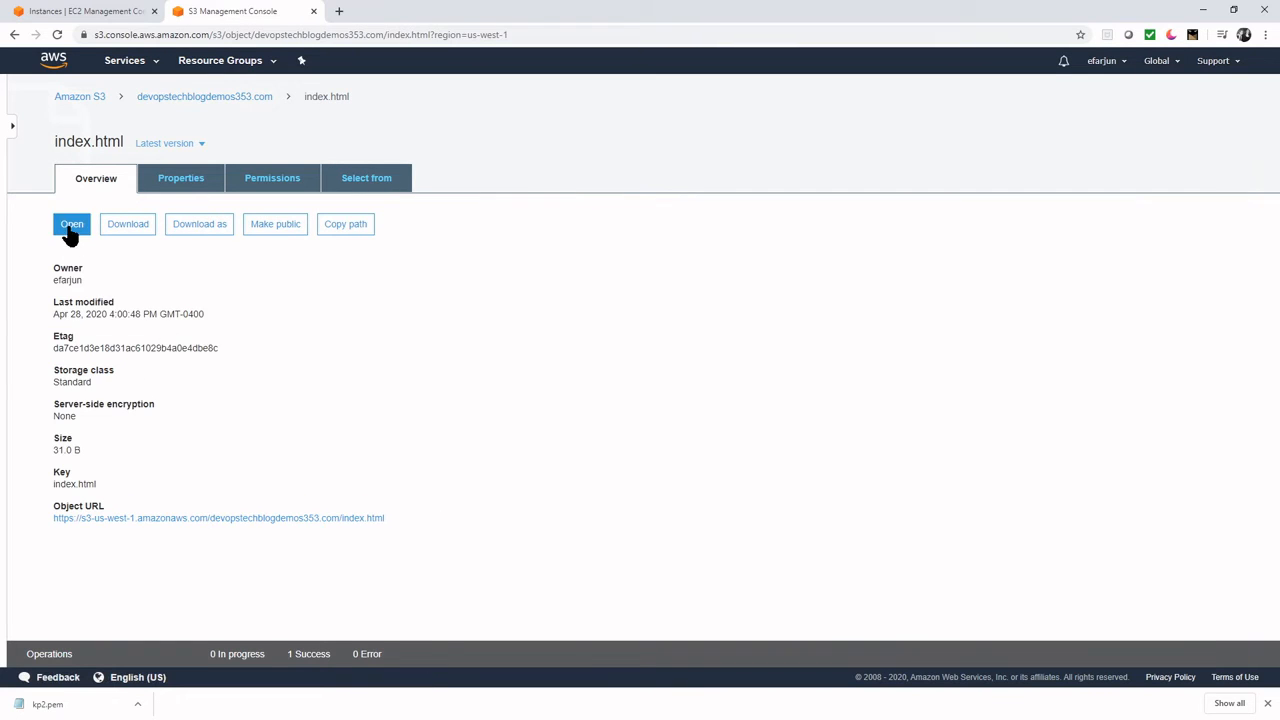
left_click(71, 226)
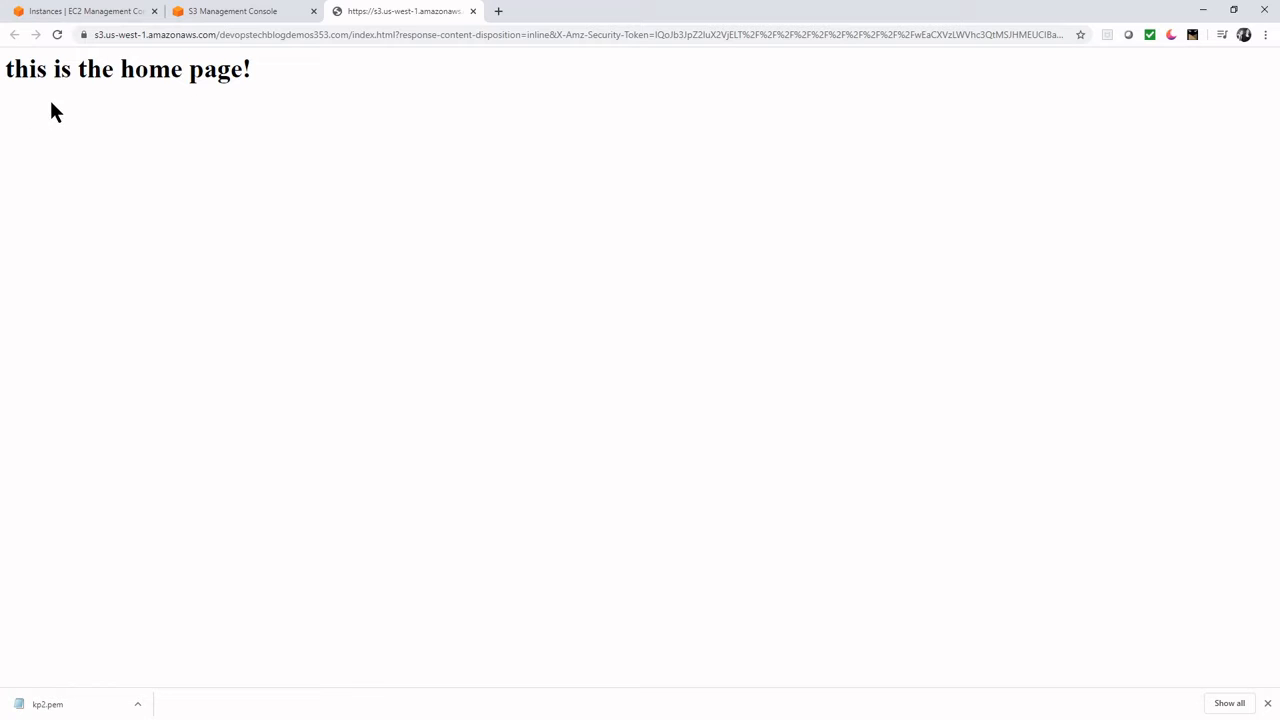
left_click(473, 11)
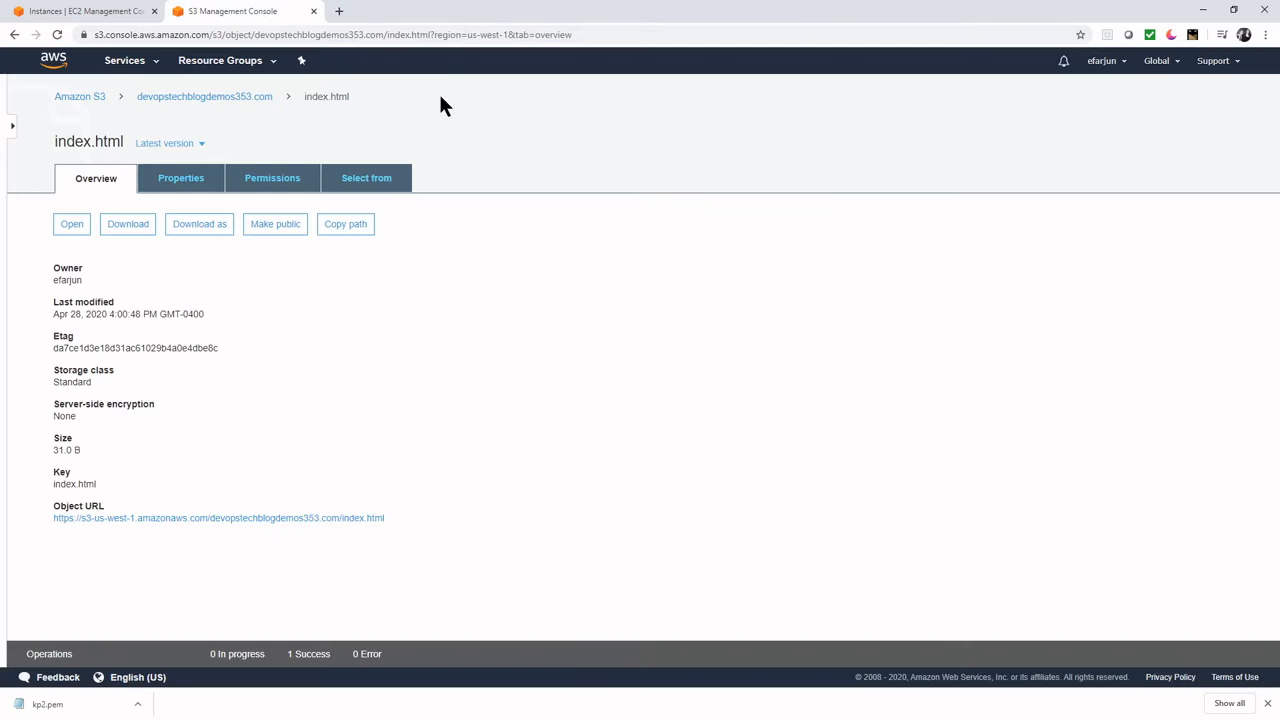
- Open error.html from its overview to confirm the error page displays
left_click(229, 100)
left_click(110, 352)
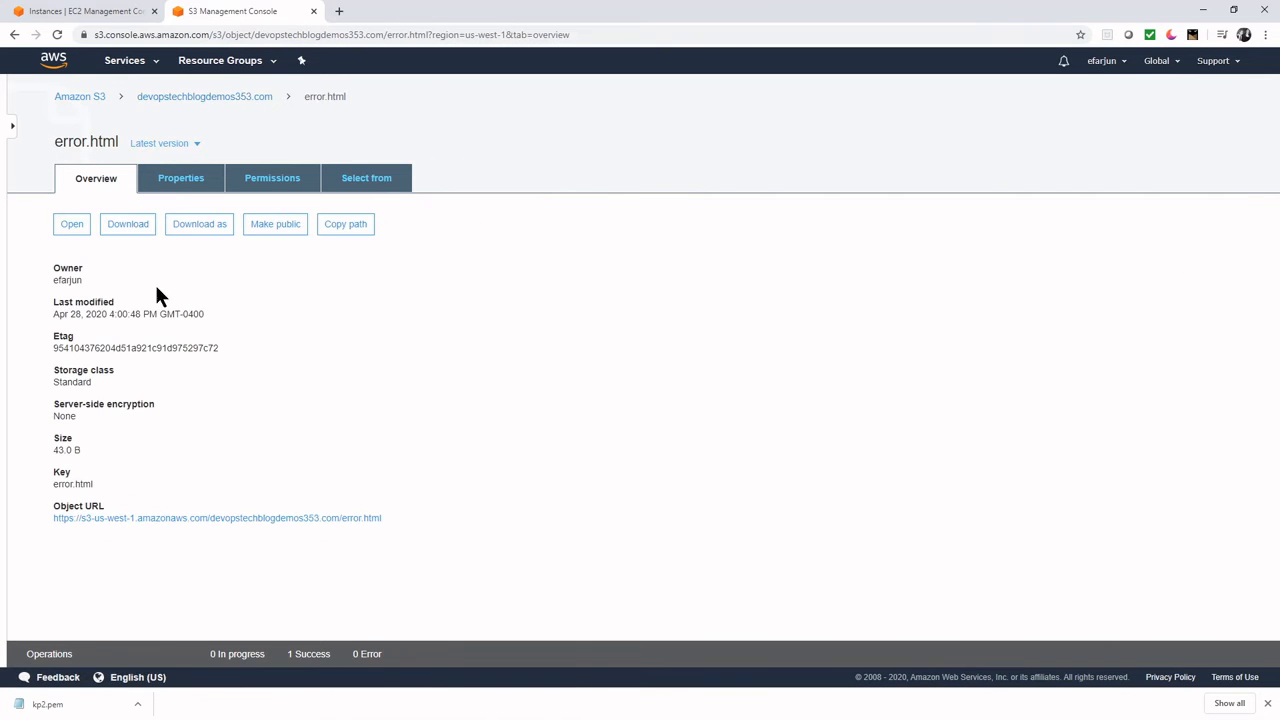
left_click(71, 226)
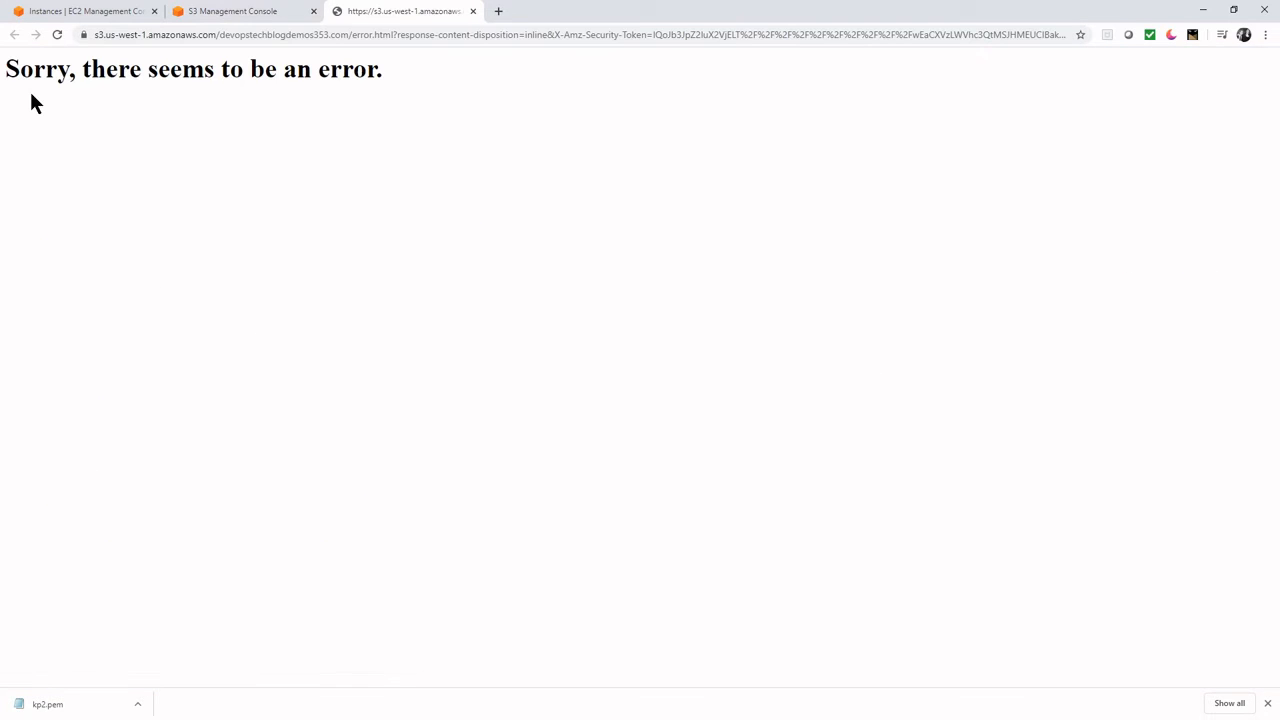
left_click(473, 11)
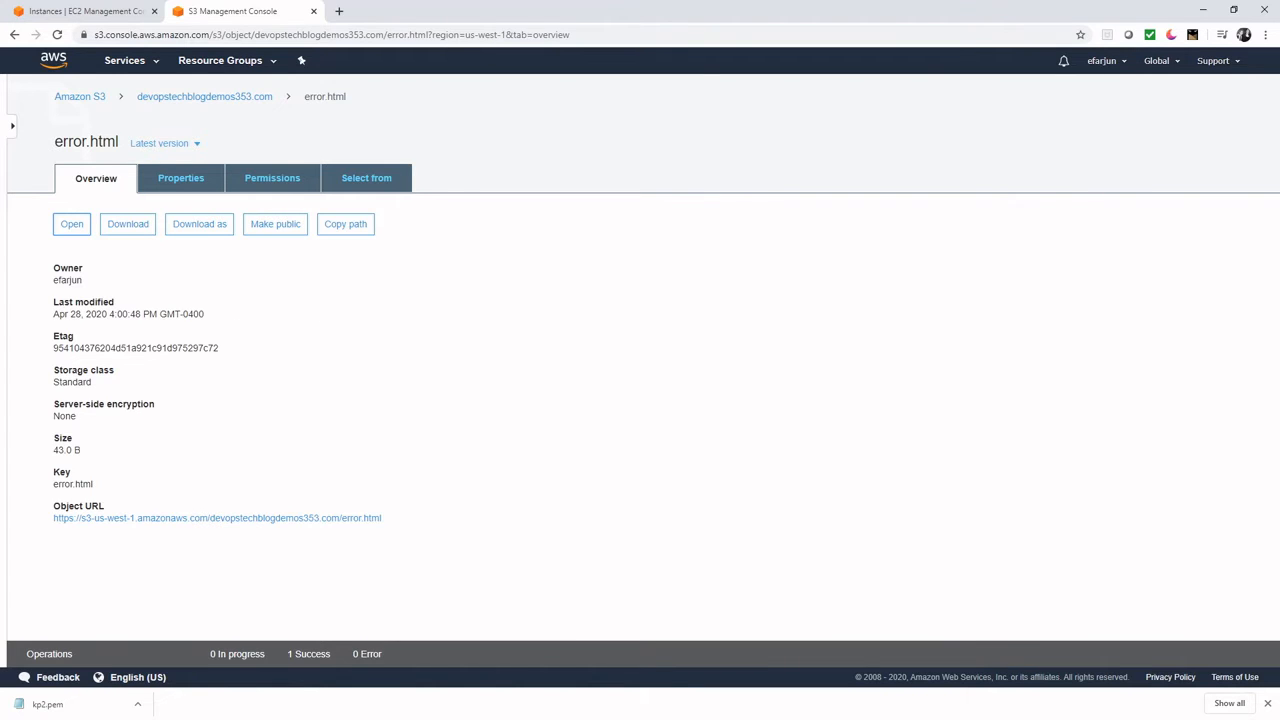
- Return to the bucket and show its Properties tab
left_click(712, 350)
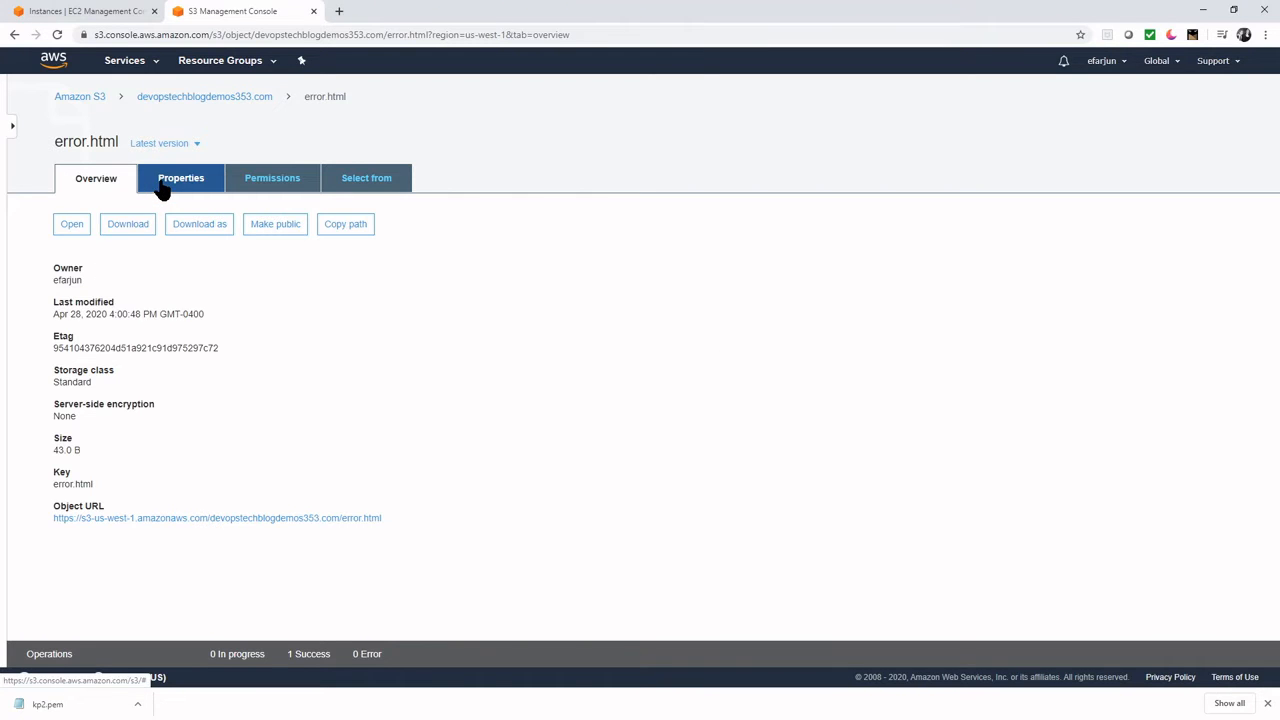
left_click(187, 103)
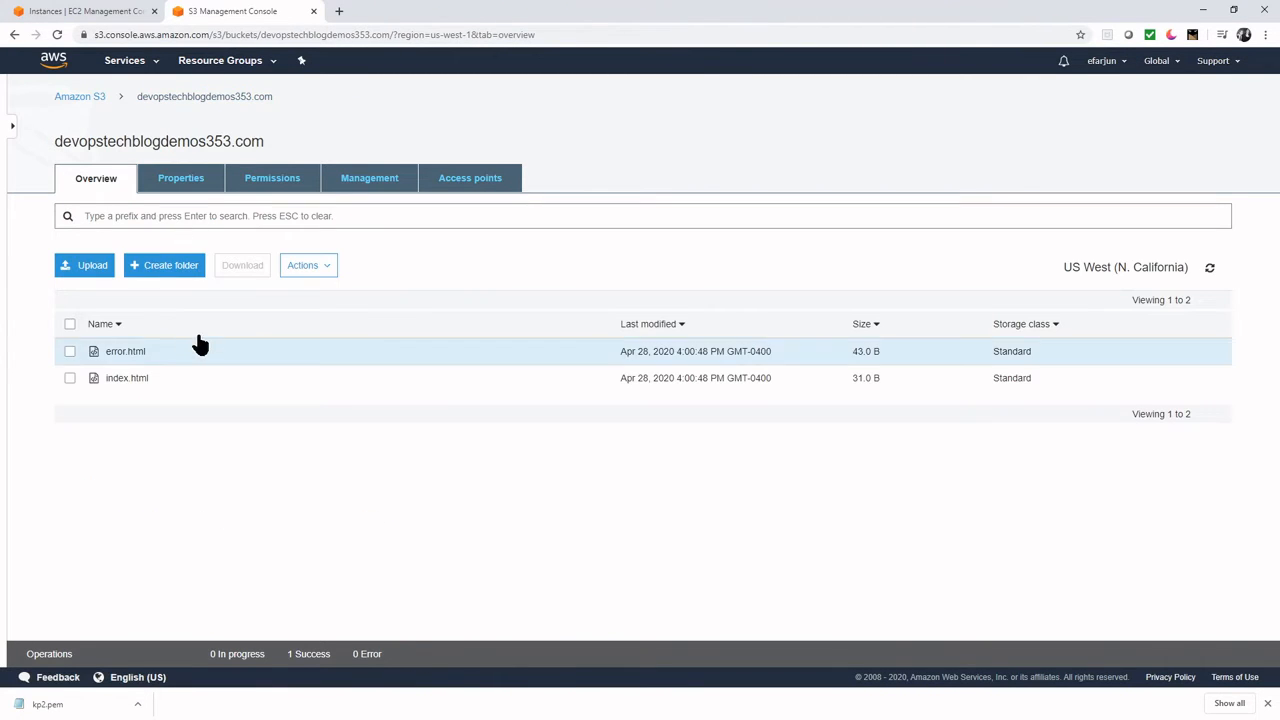
left_click(195, 184)
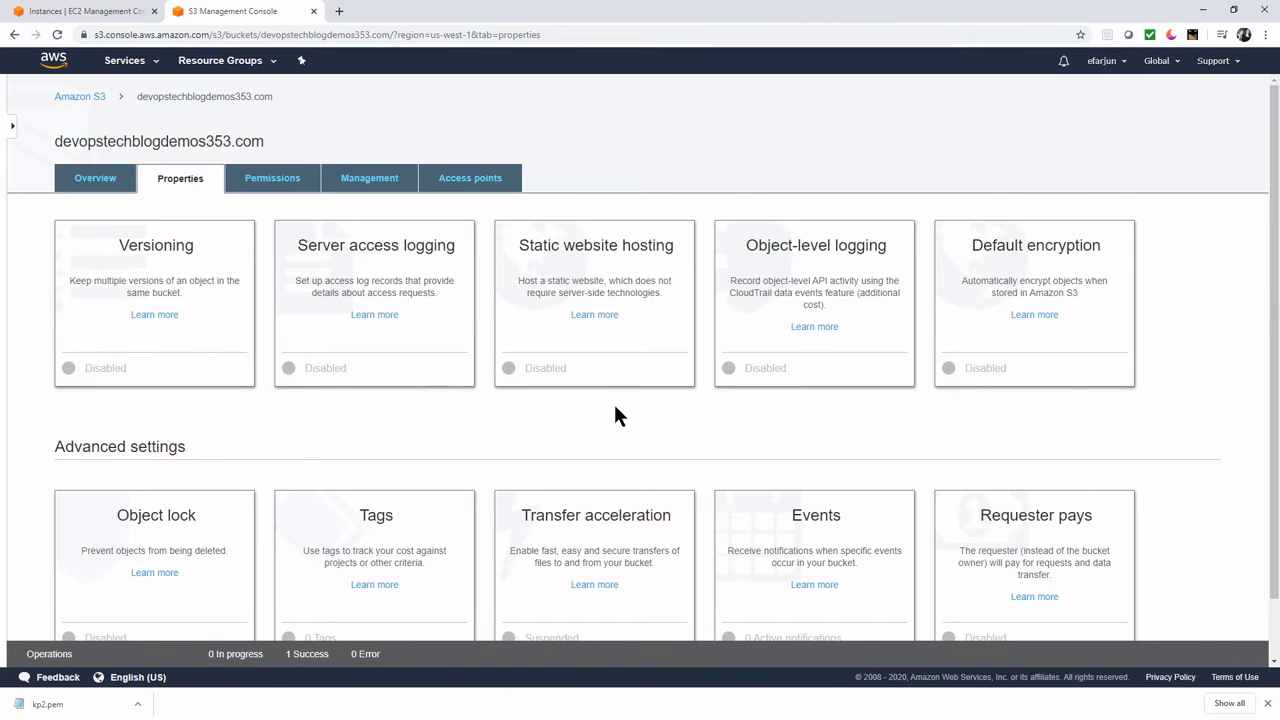
scroll(608, 411, "down", 1)
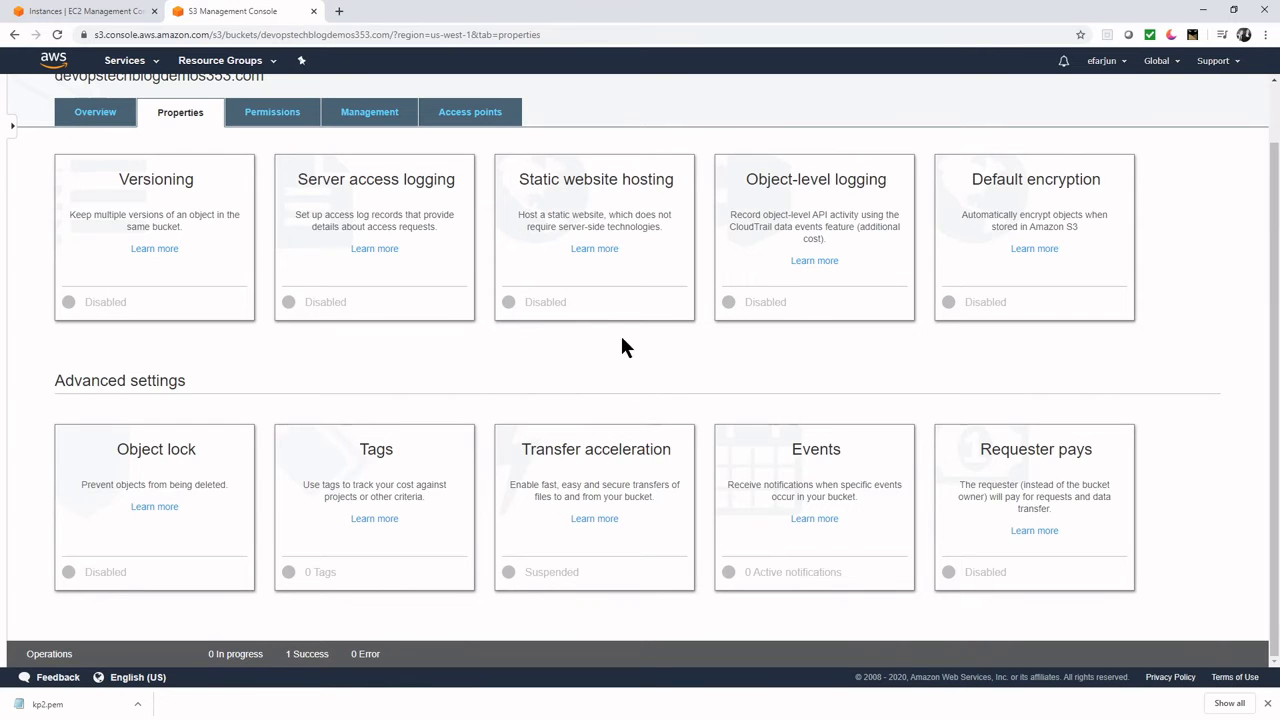
- Enable static website hosting with index document index.html and error document error.html
left_click(632, 231)
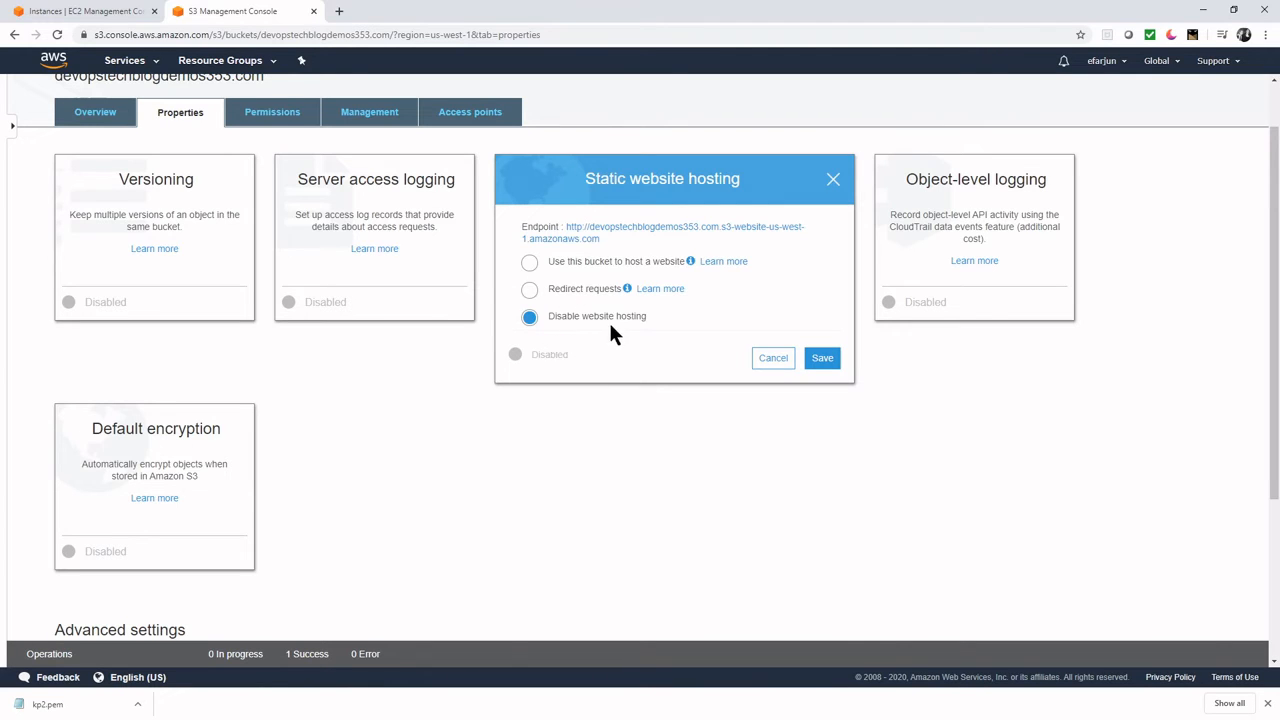
left_click(528, 263)
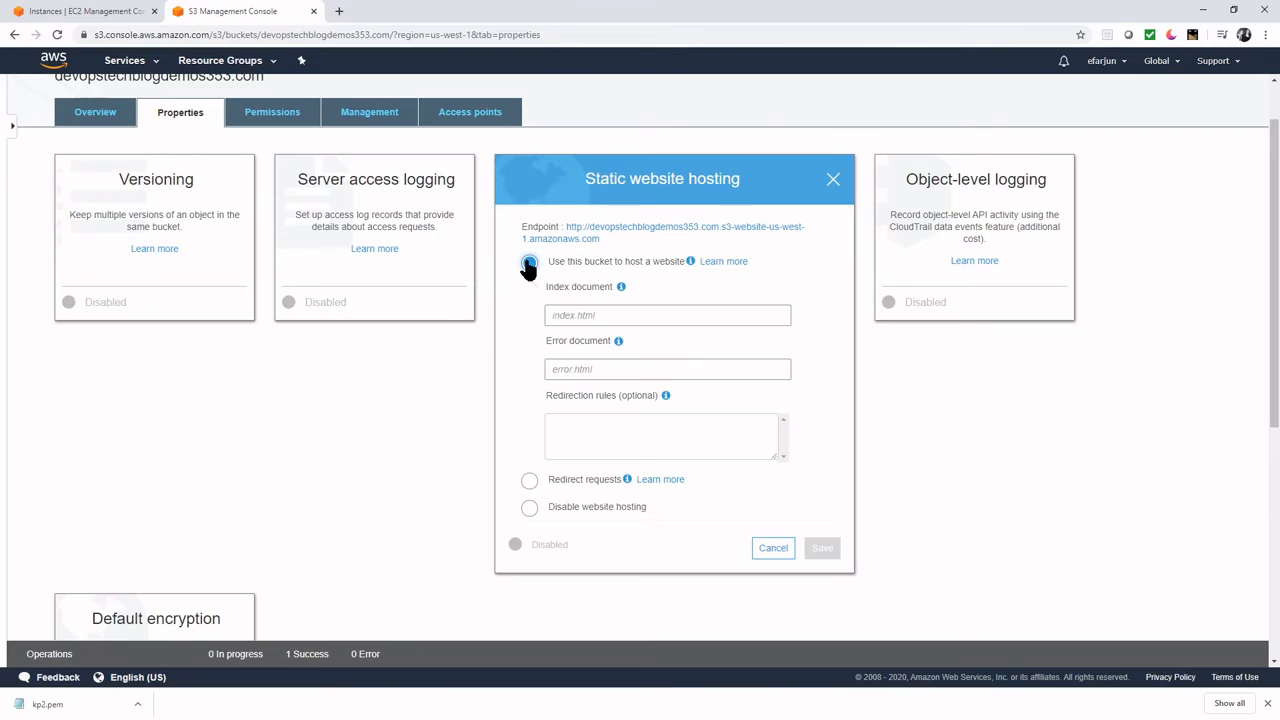
left_click(680, 313)
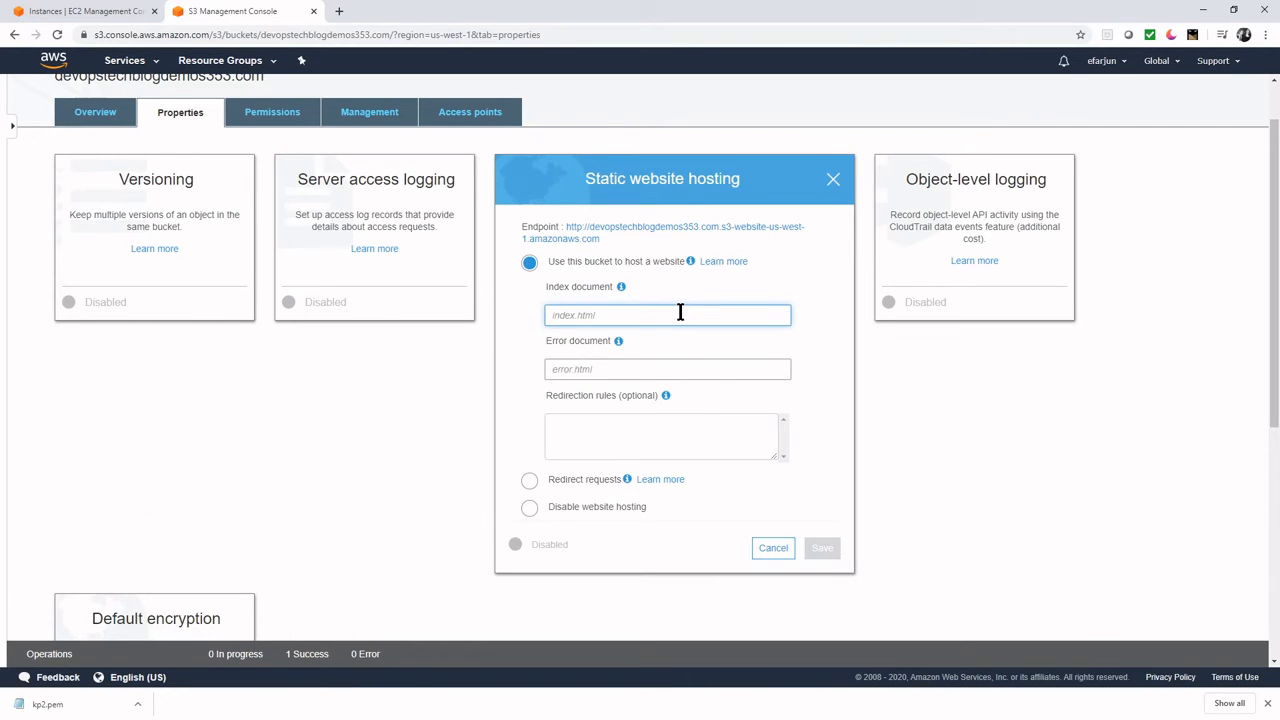
type("index.html")
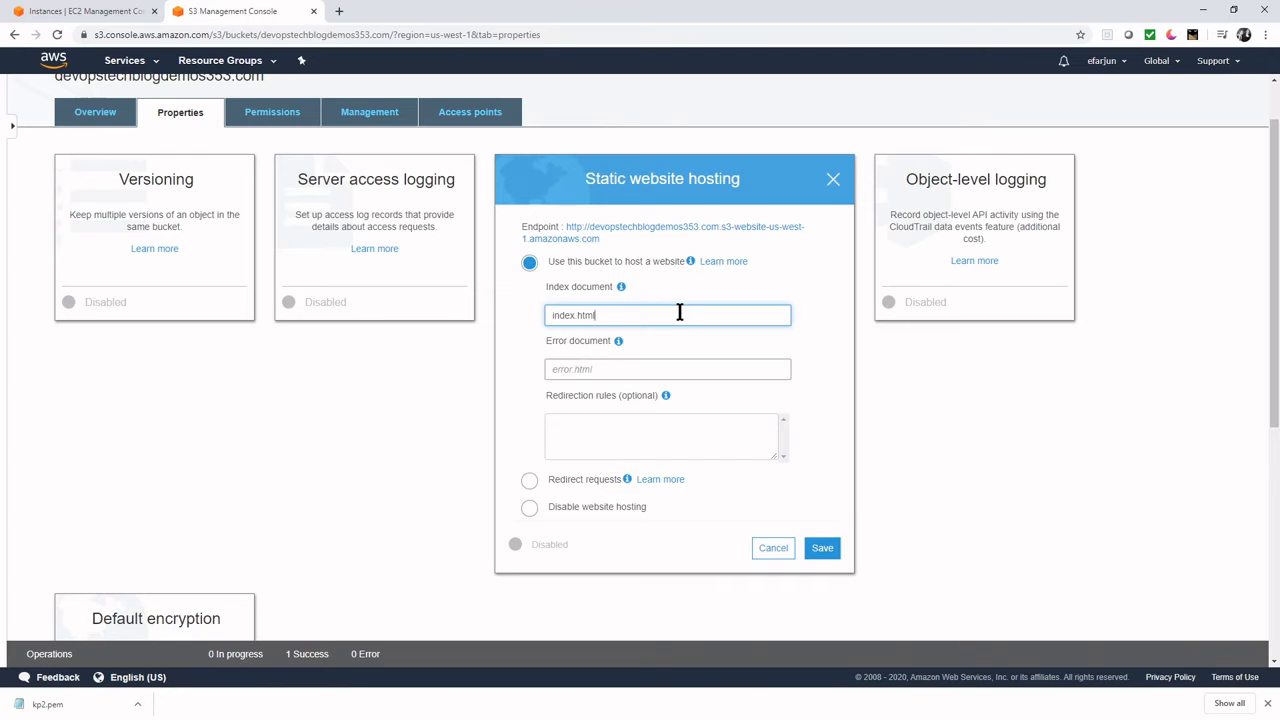
left_click(603, 370)
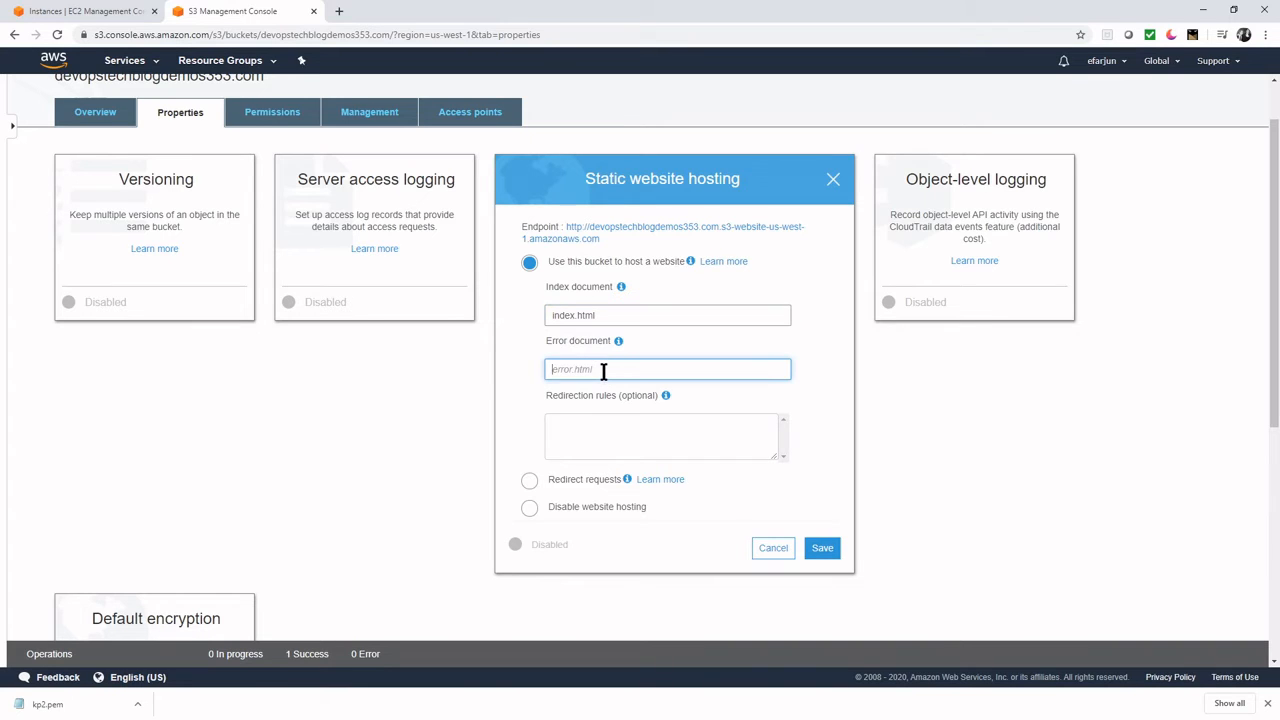
type("error.html")
left_click(822, 549)
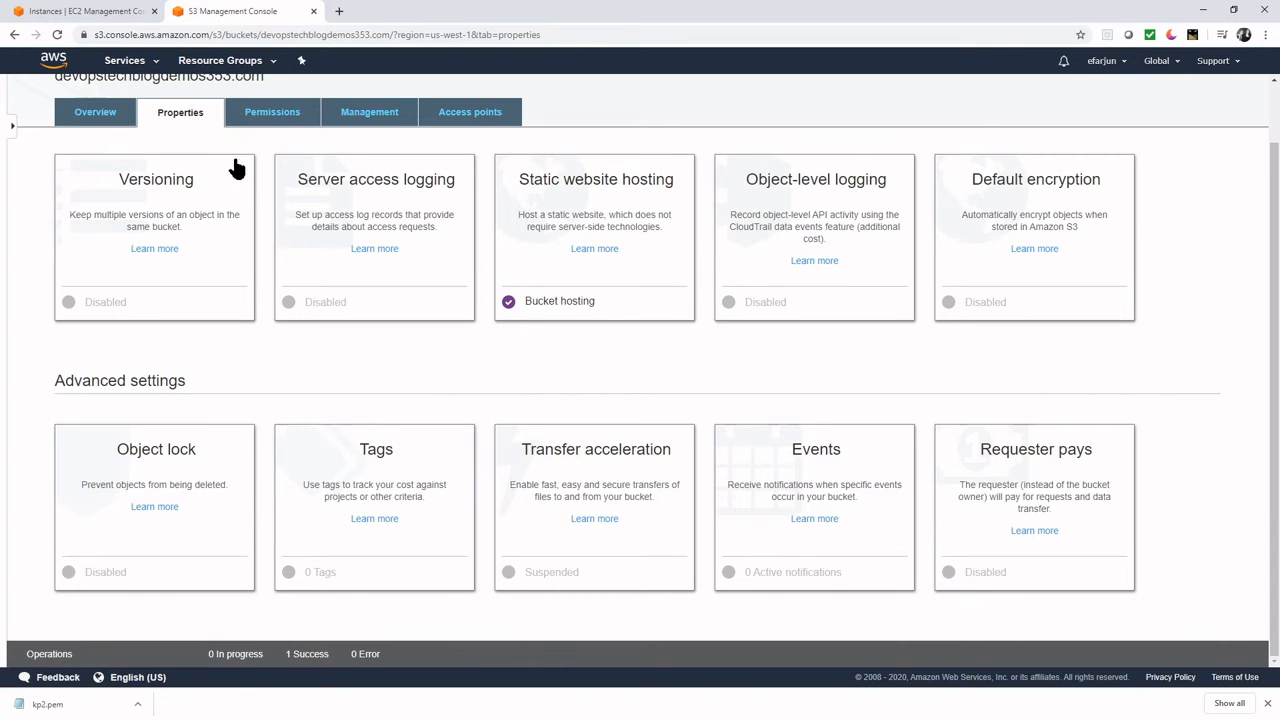
- Open Route 53 in a new tab and start creating a hosted zone
left_click(128, 62)
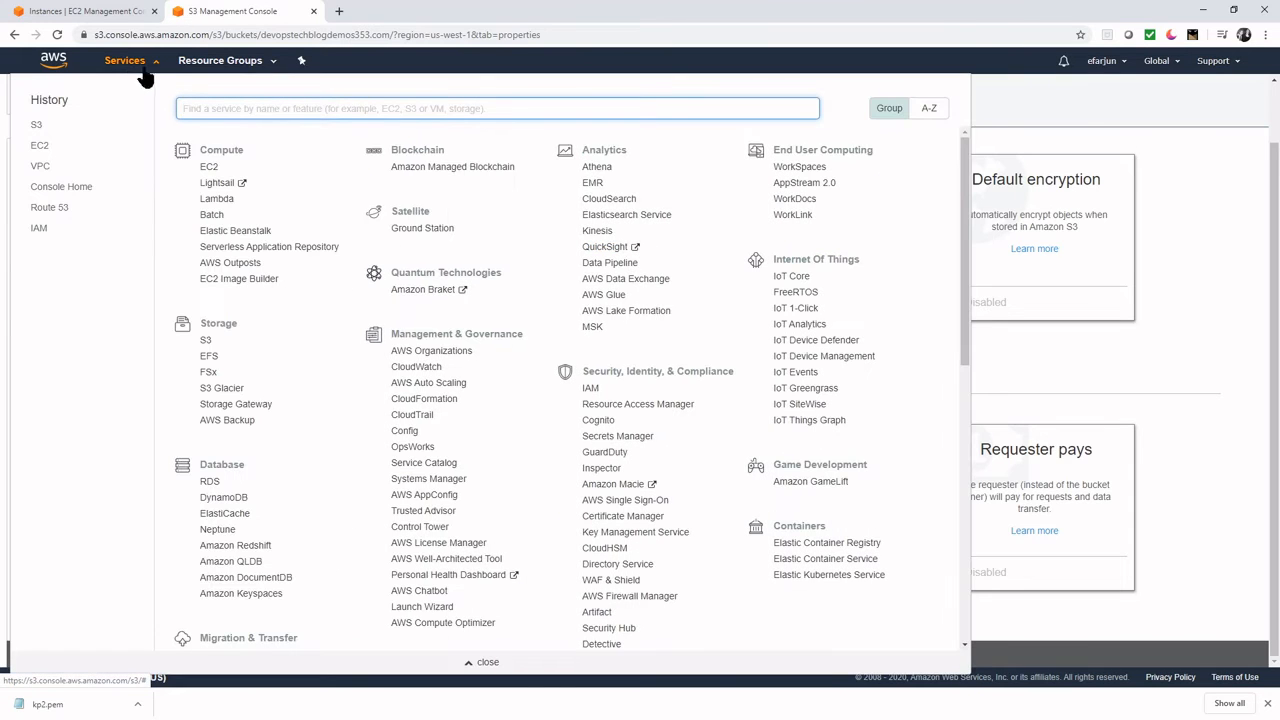
type("route53")
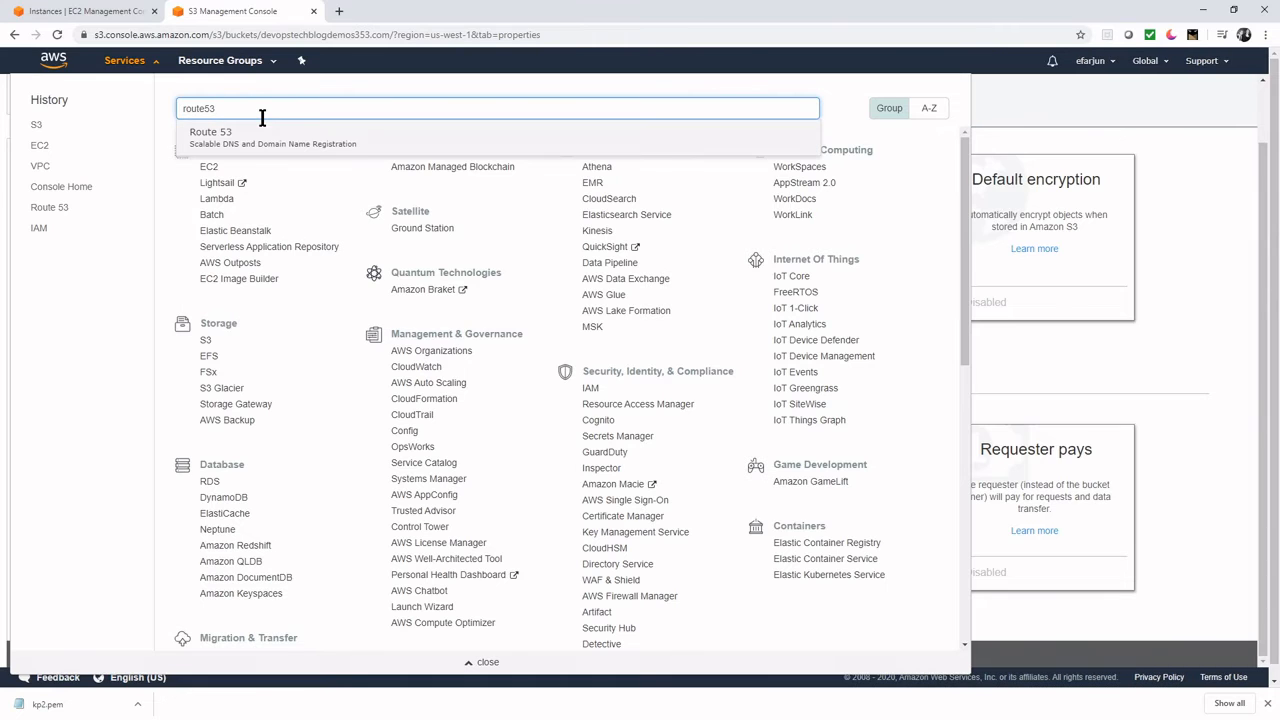
right_click(258, 131)
left_click(268, 137)
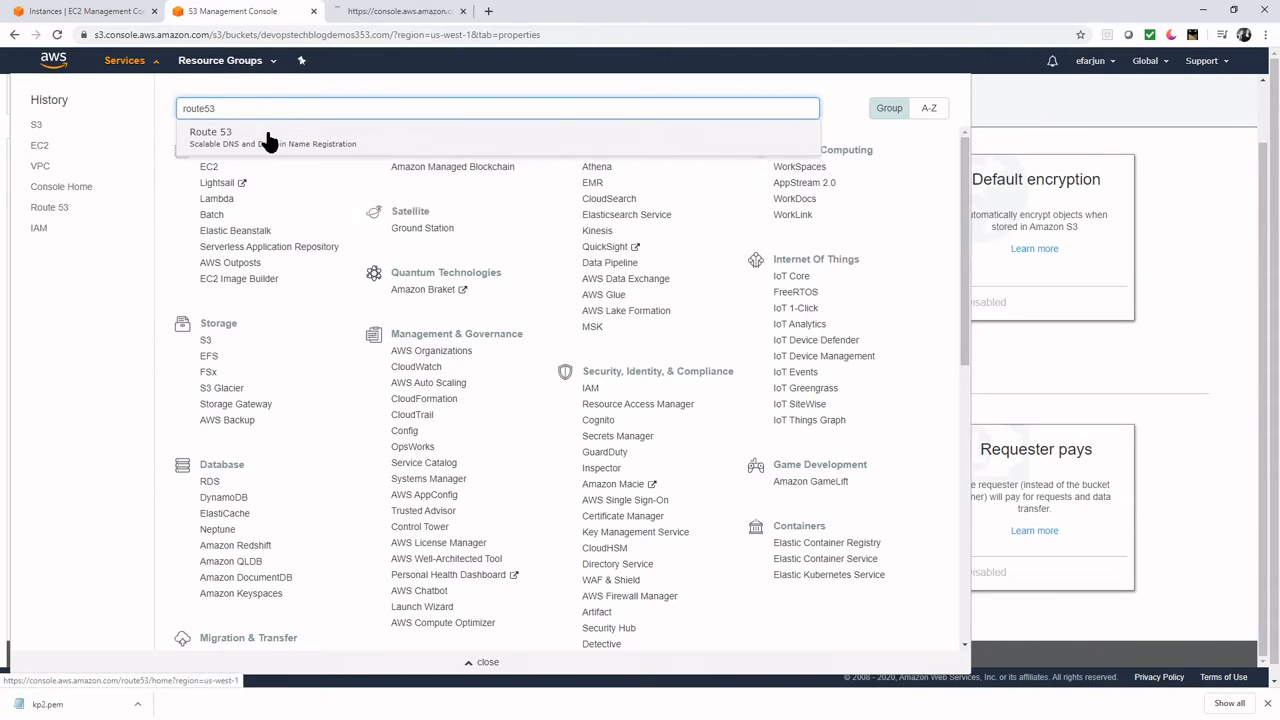
left_click(421, 9)
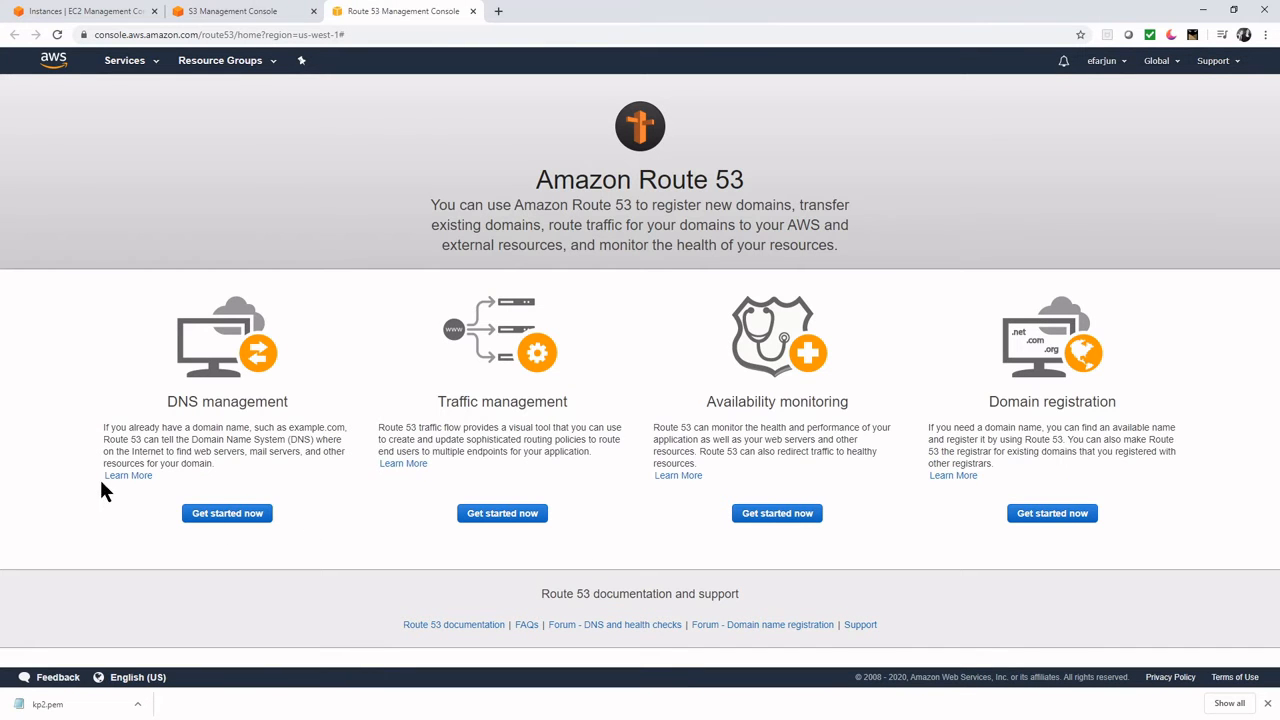
left_click(236, 514)
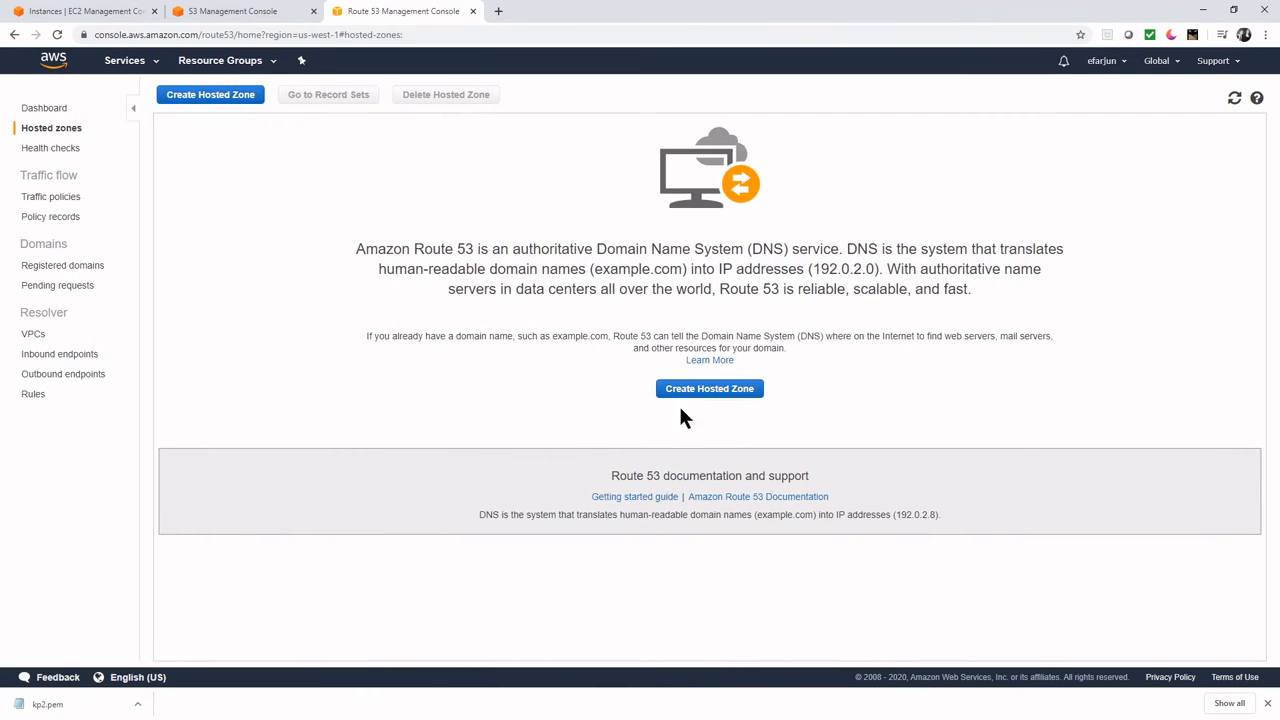
left_click(705, 392)
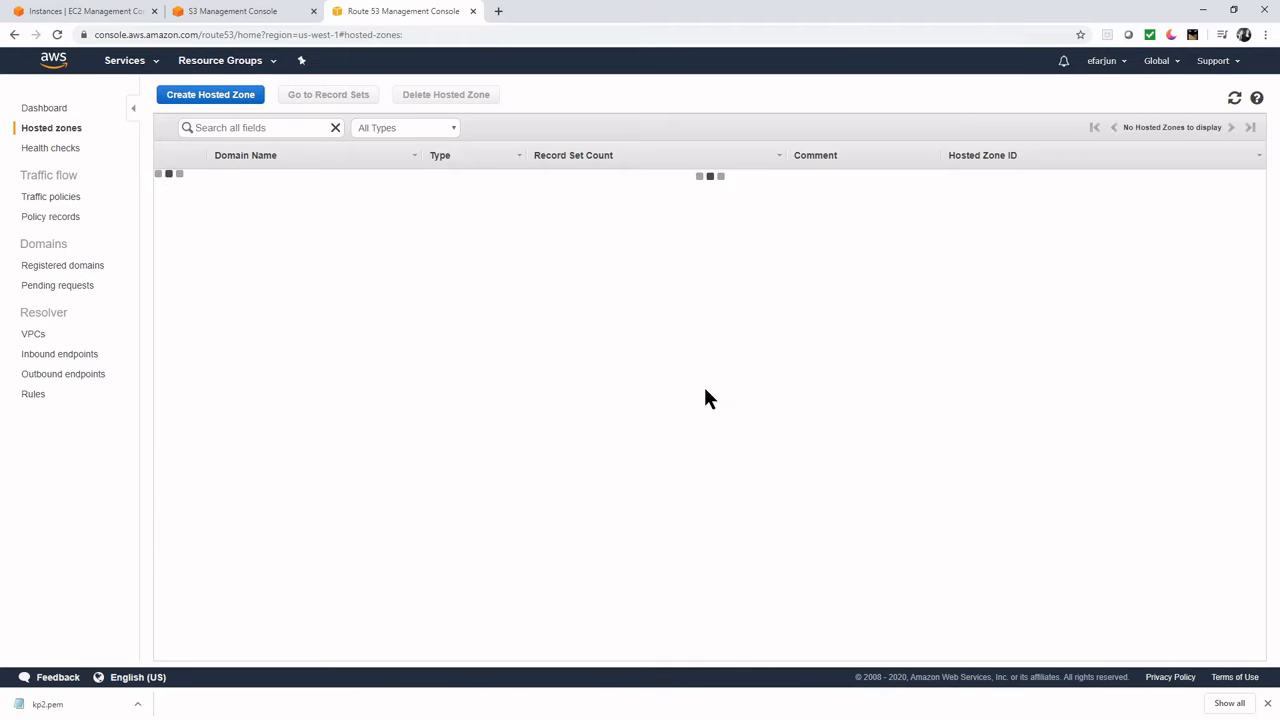
left_click(210, 99)
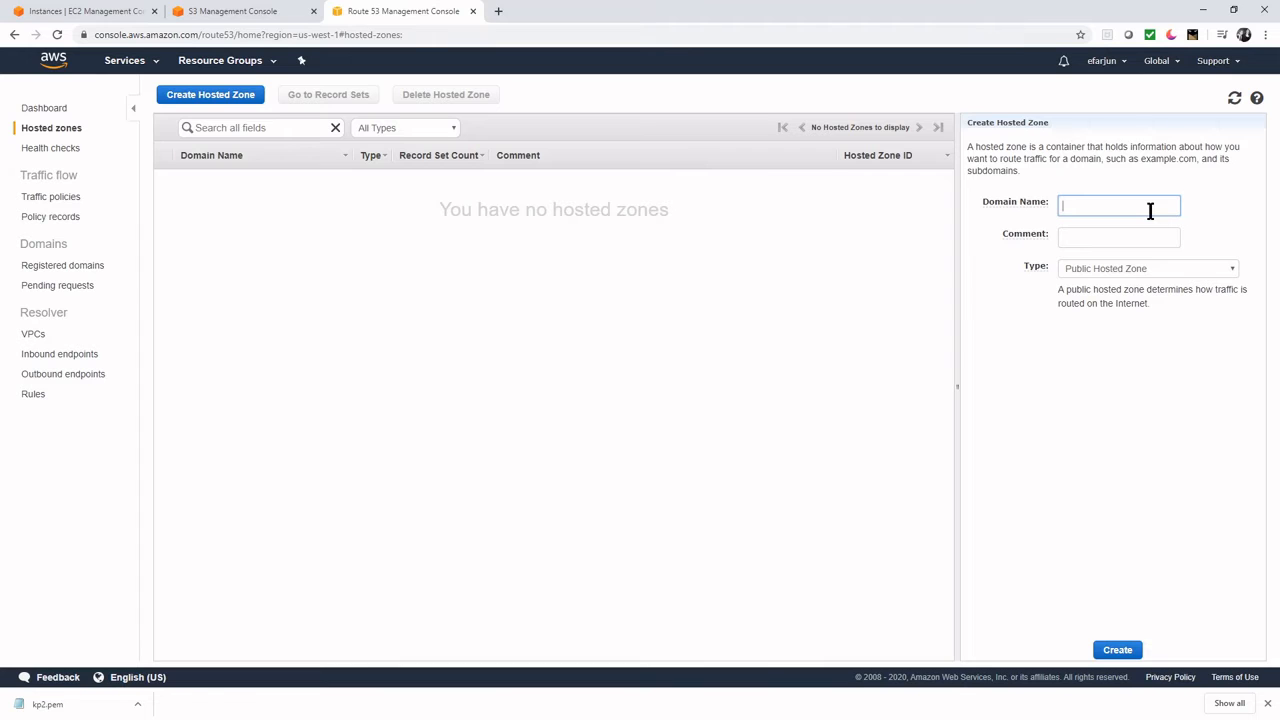
- Copy the bucket name from the S3 console and paste it as the domain name devopstechblogdemos353.com
left_click(277, 12)
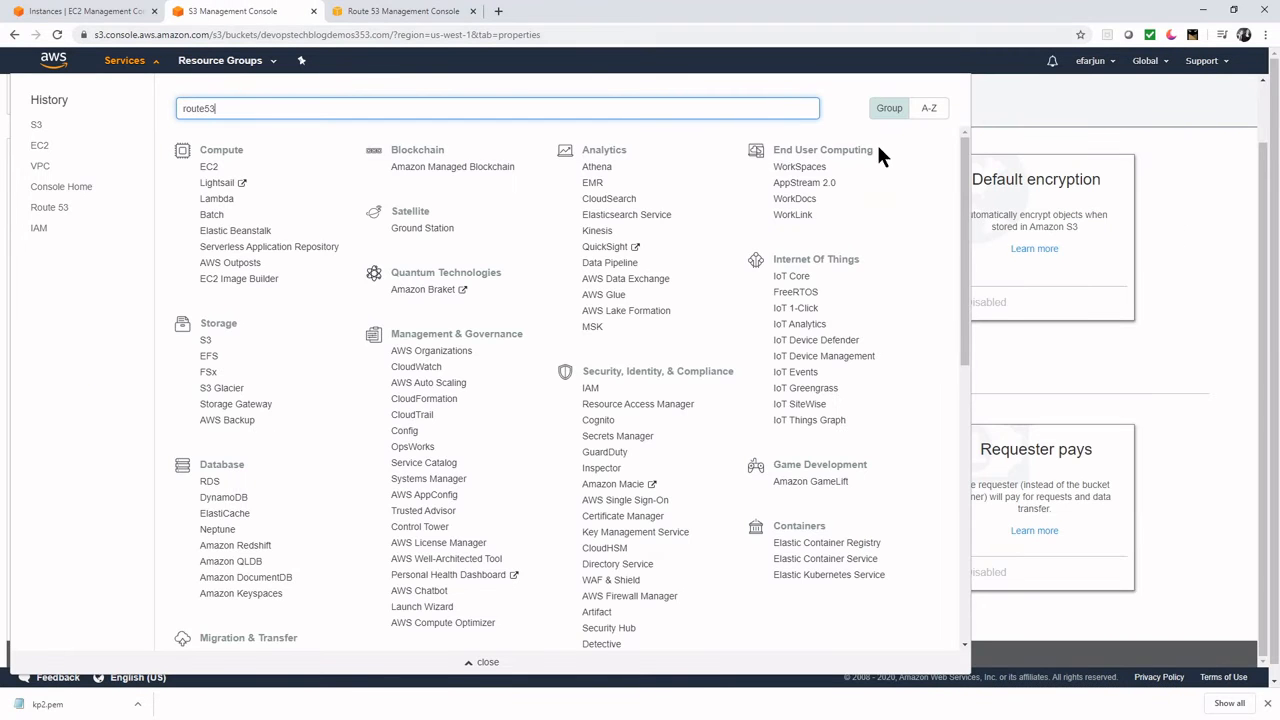
left_click(1245, 258)
scroll(261, 133, "up", 1)
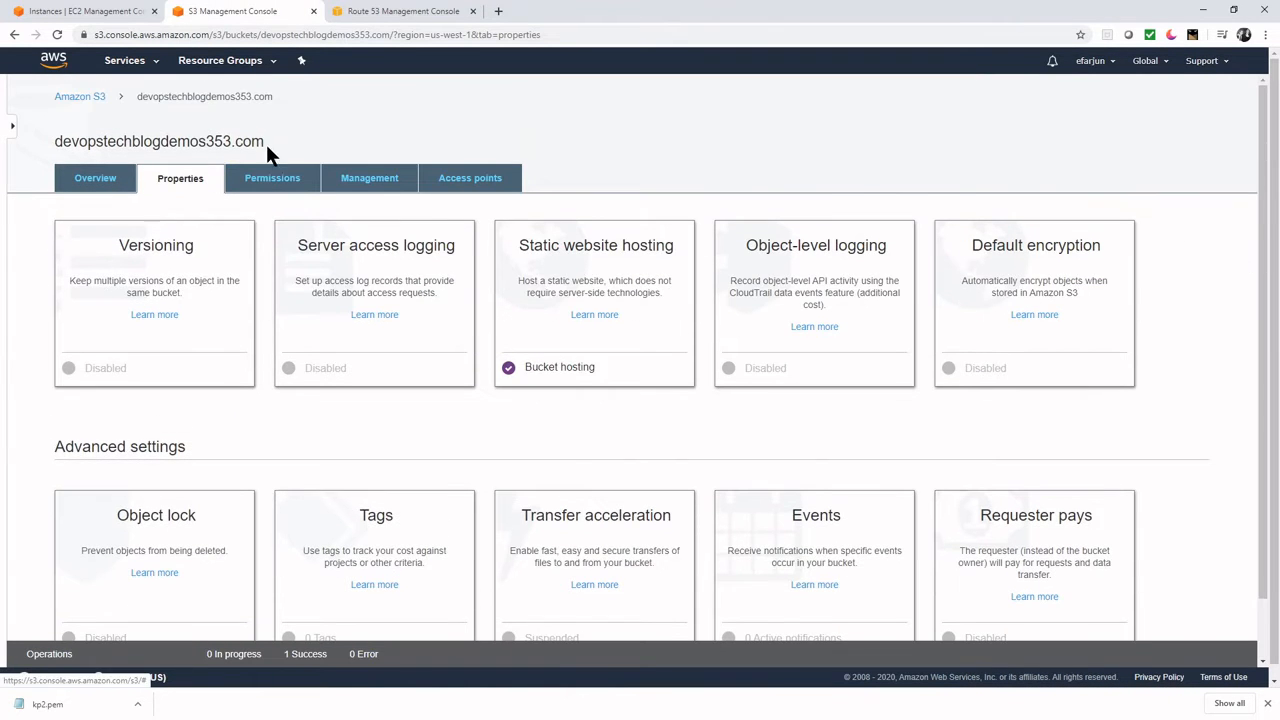
left_click_drag(264, 143, 54, 143)
key("ctrl+c")
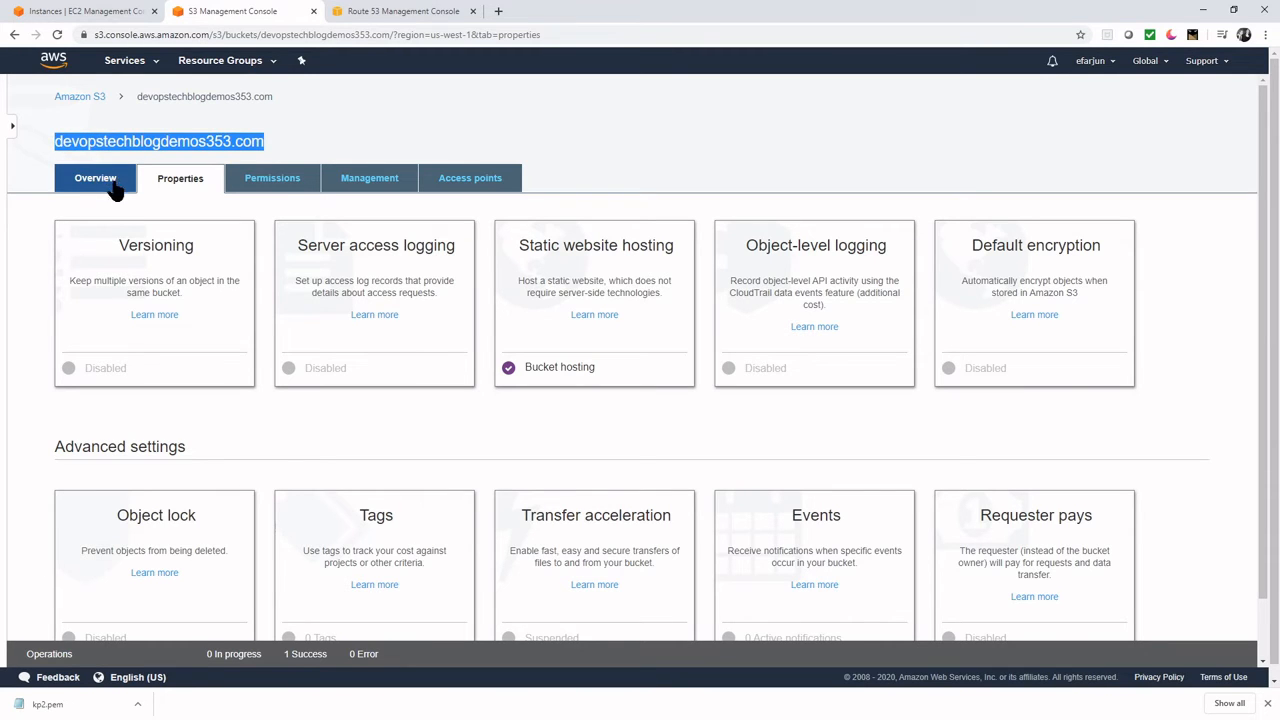
left_click(400, 11)
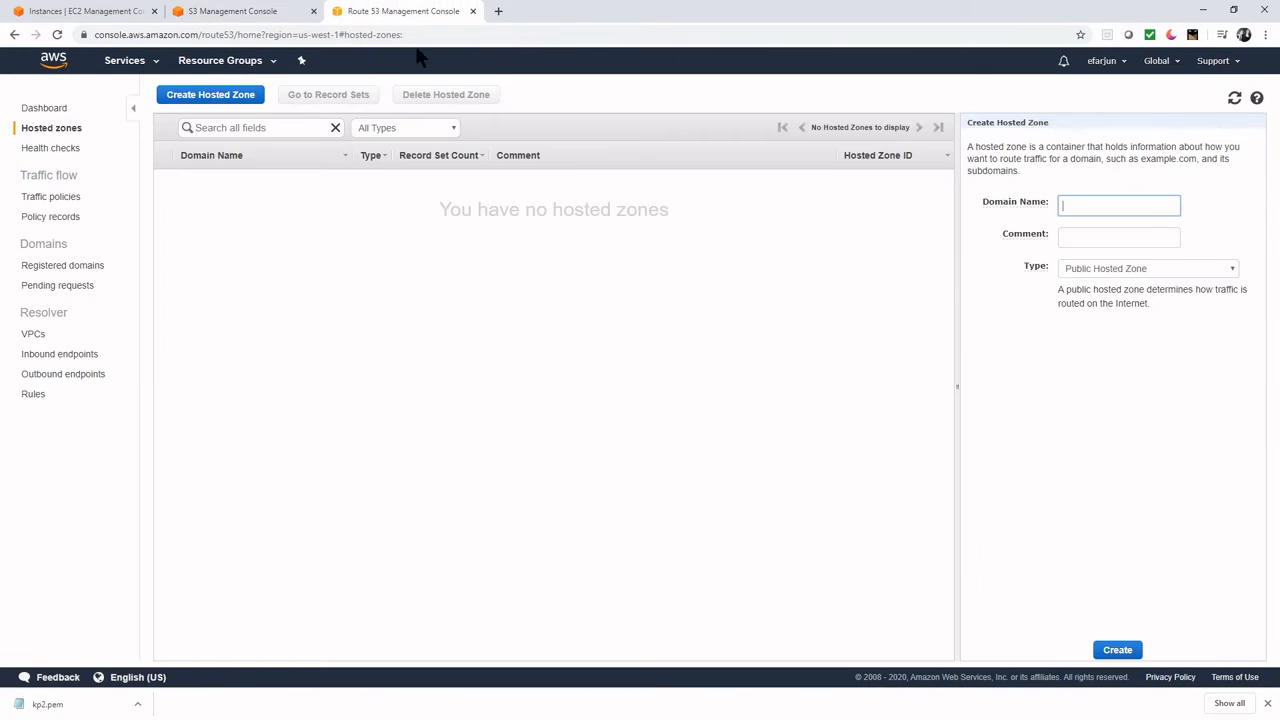
left_click(1134, 209)
key("ctrl+v")
- Make it a Private Hosted Zone for Amazon VPC associated with vpc1 in us-west-1
left_click(1142, 272)
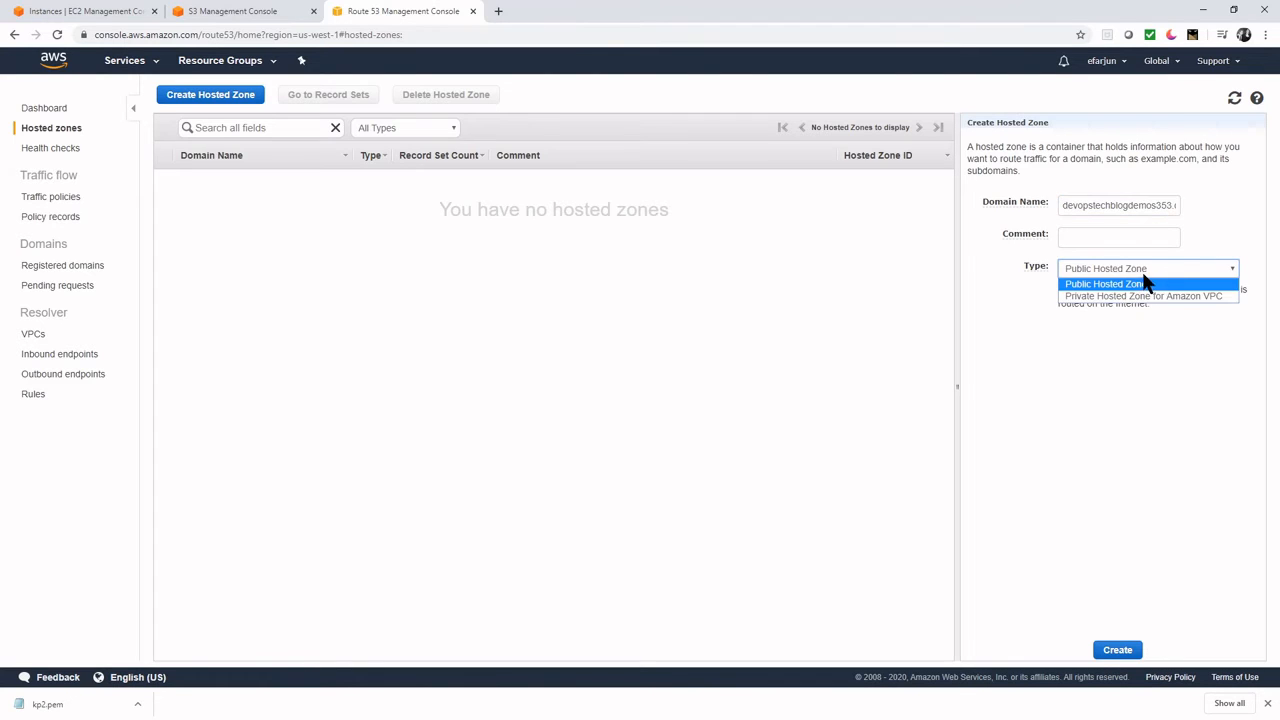
left_click(1214, 297)
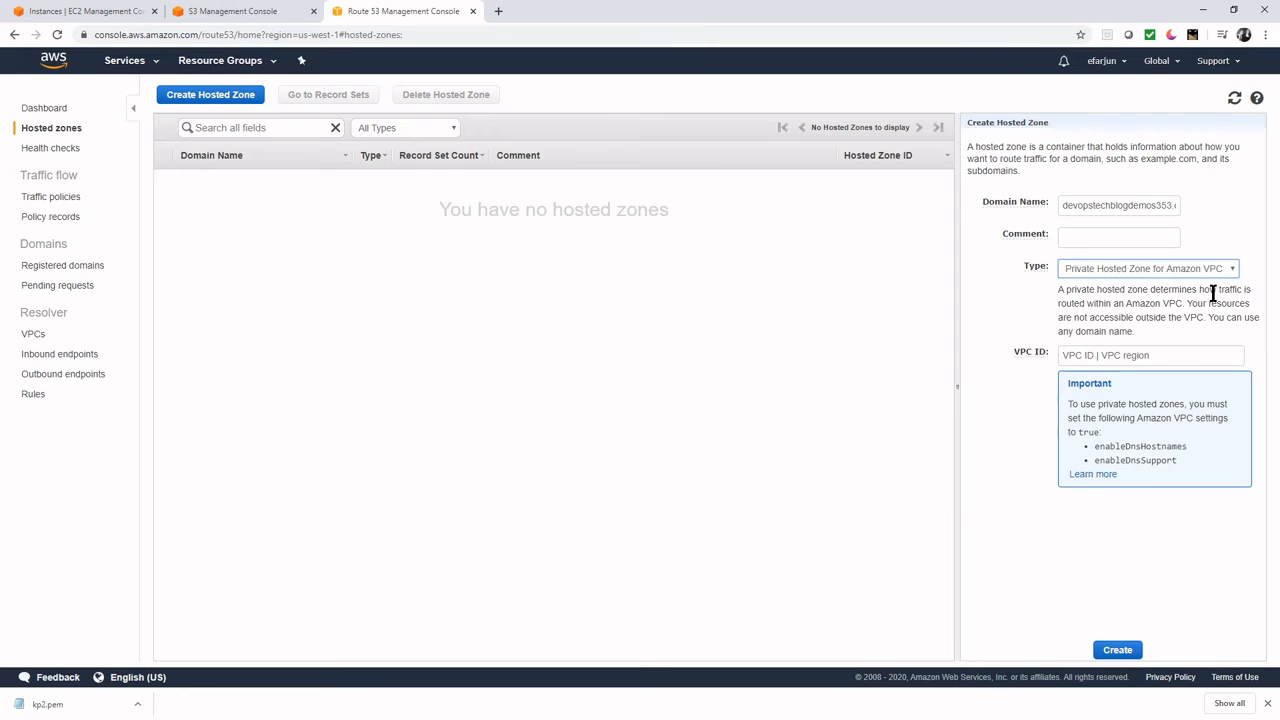
left_click(1183, 357)
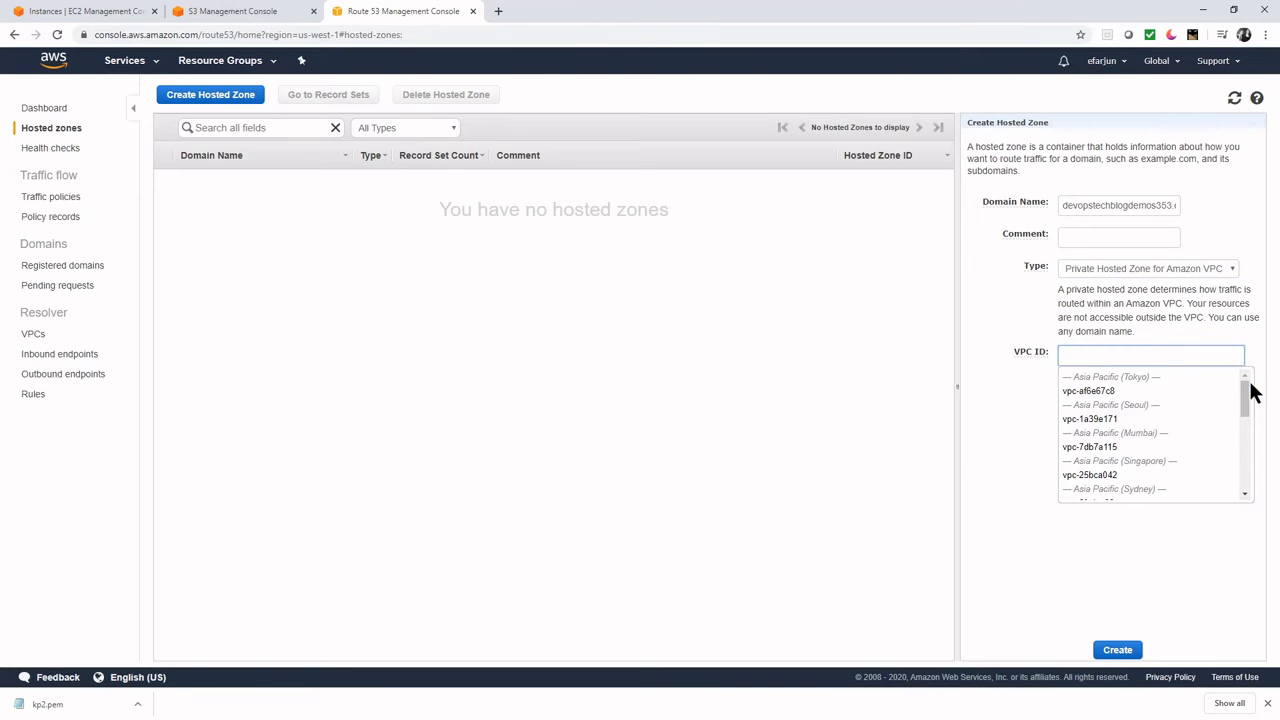
left_click_drag(1251, 391, 1214, 488)
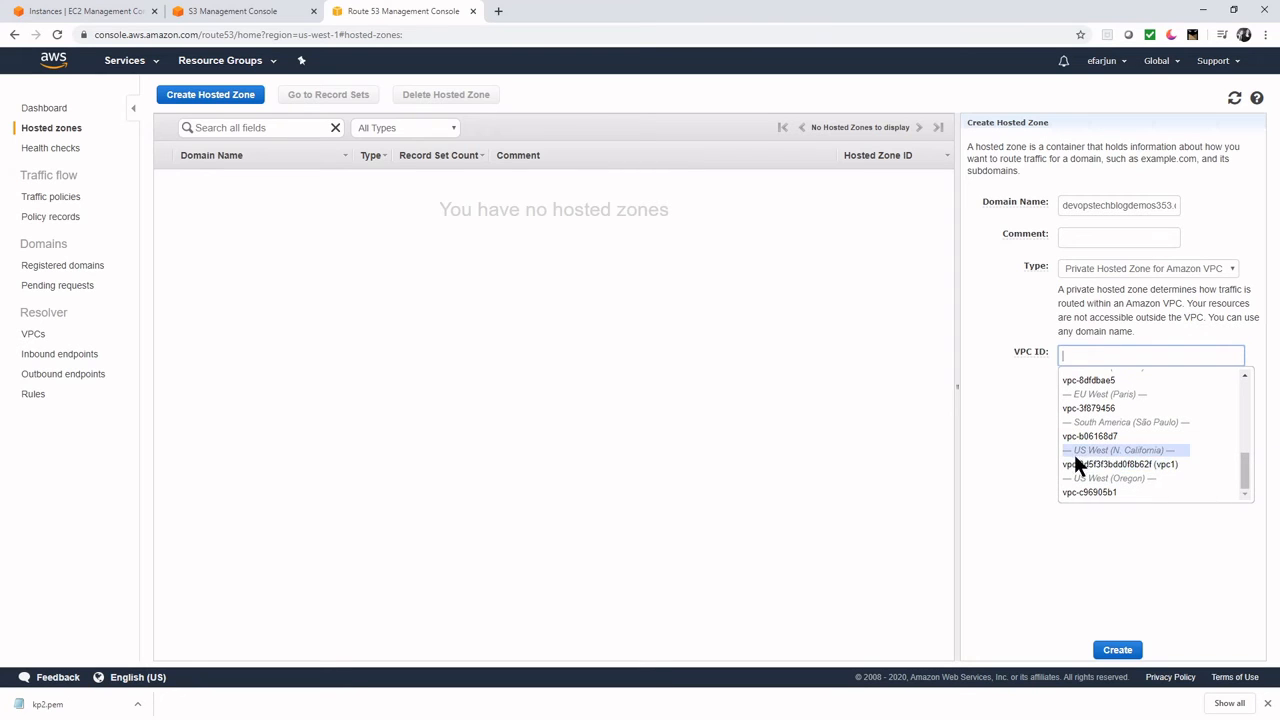
left_click(1176, 470)
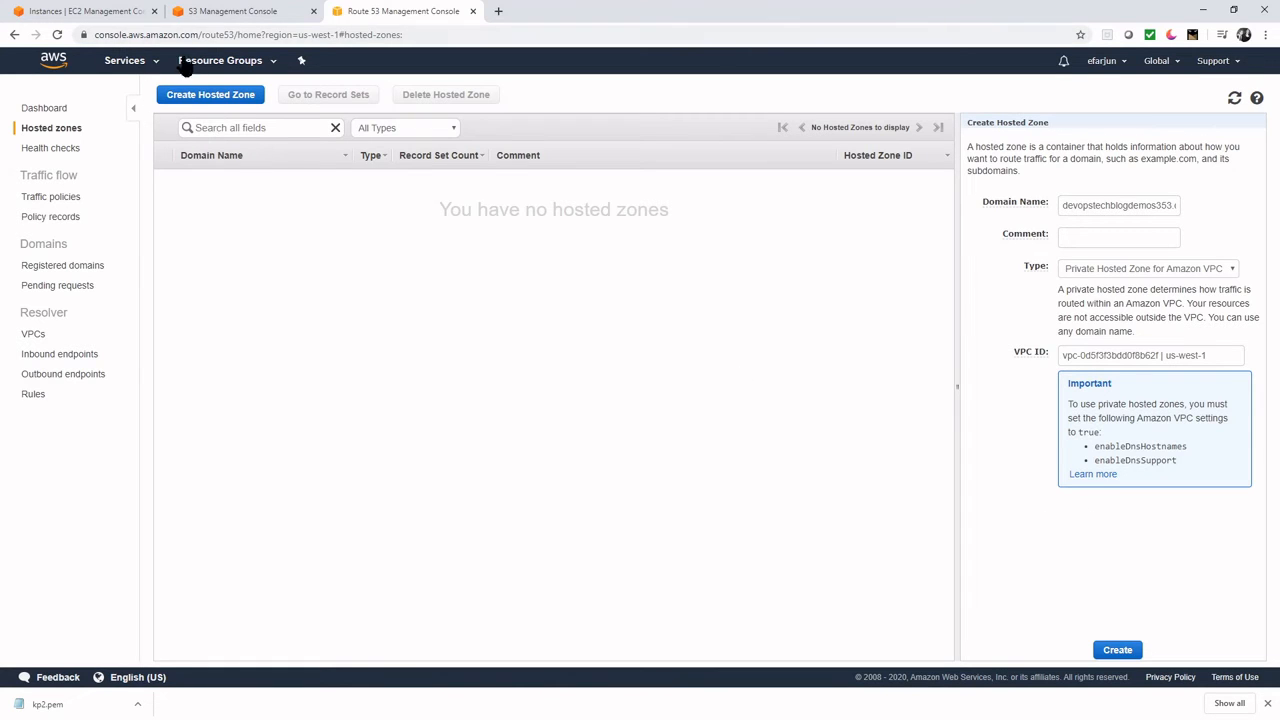
- Open the VPC console in a new tab and enable DNS resolution for vpc1
left_click(132, 62)
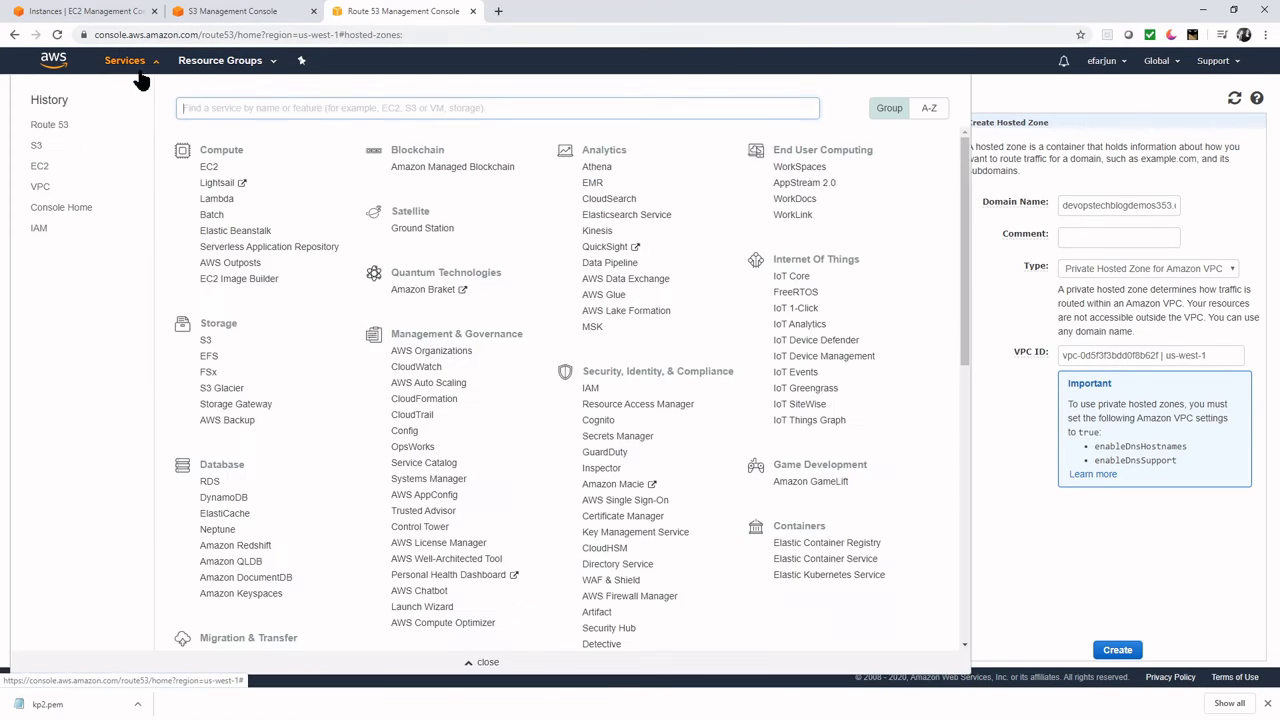
right_click(40, 190)
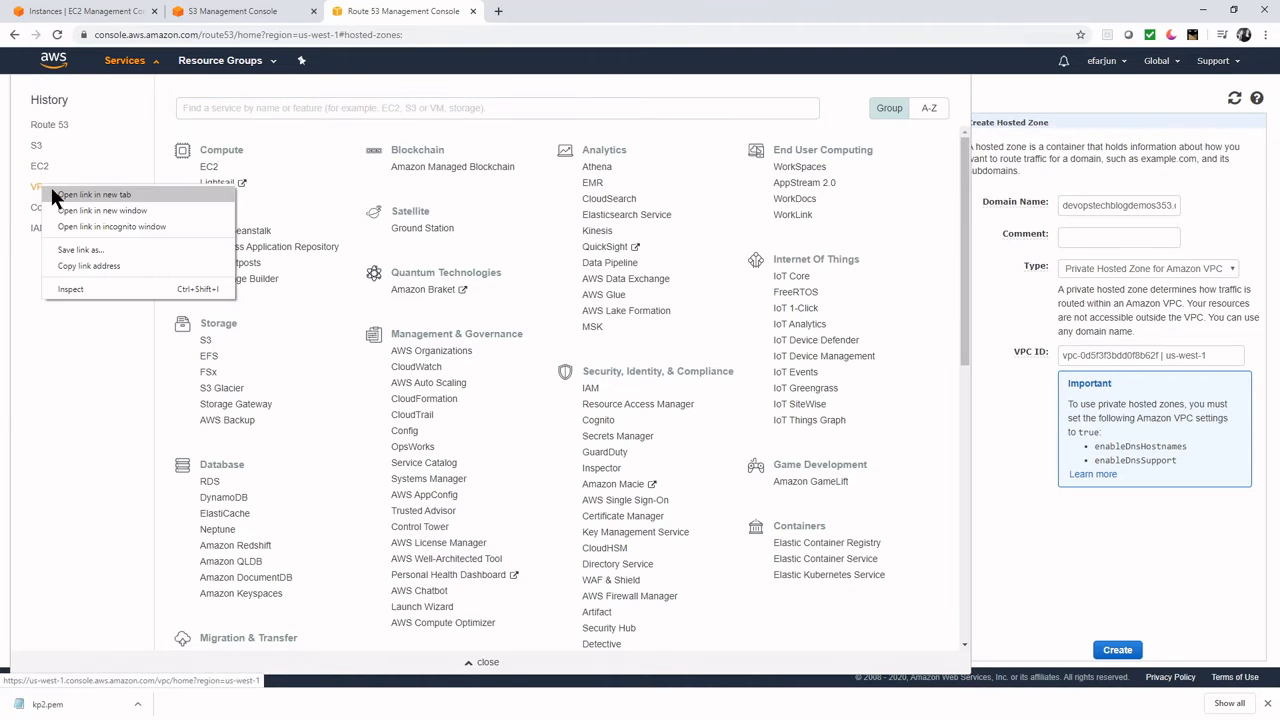
left_click(62, 196)
left_click(567, 18)
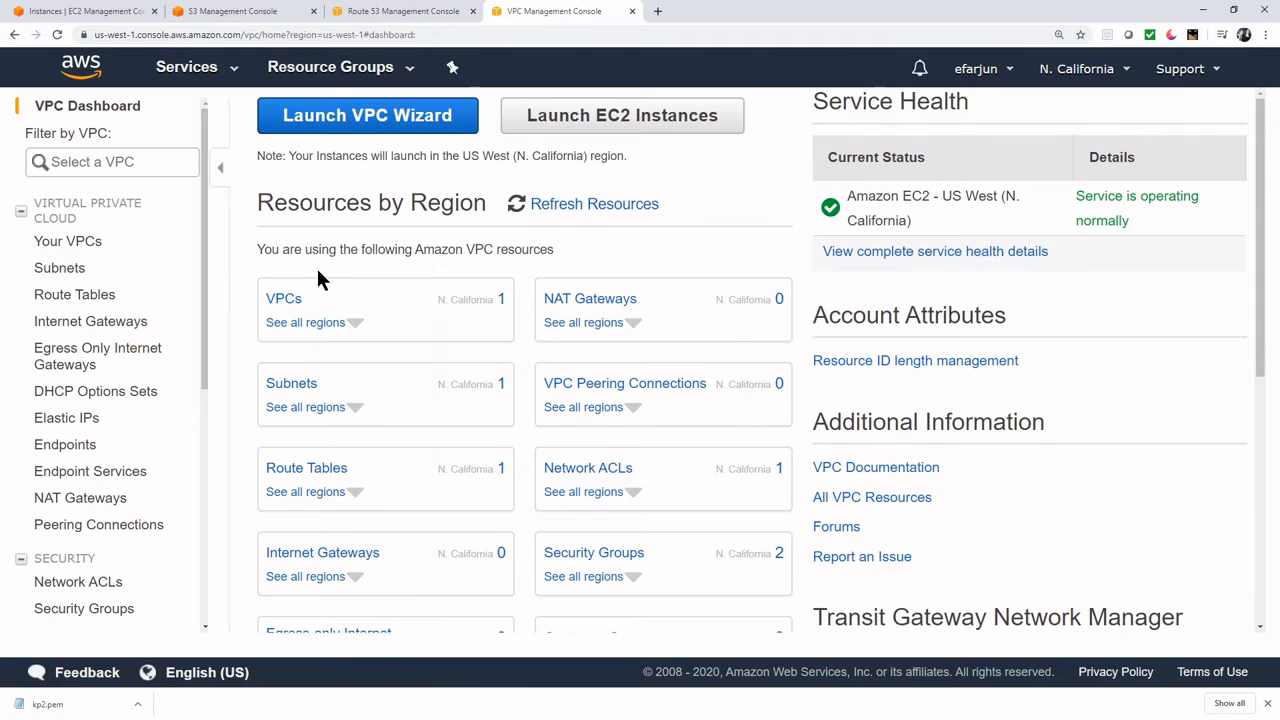
left_click(279, 299)
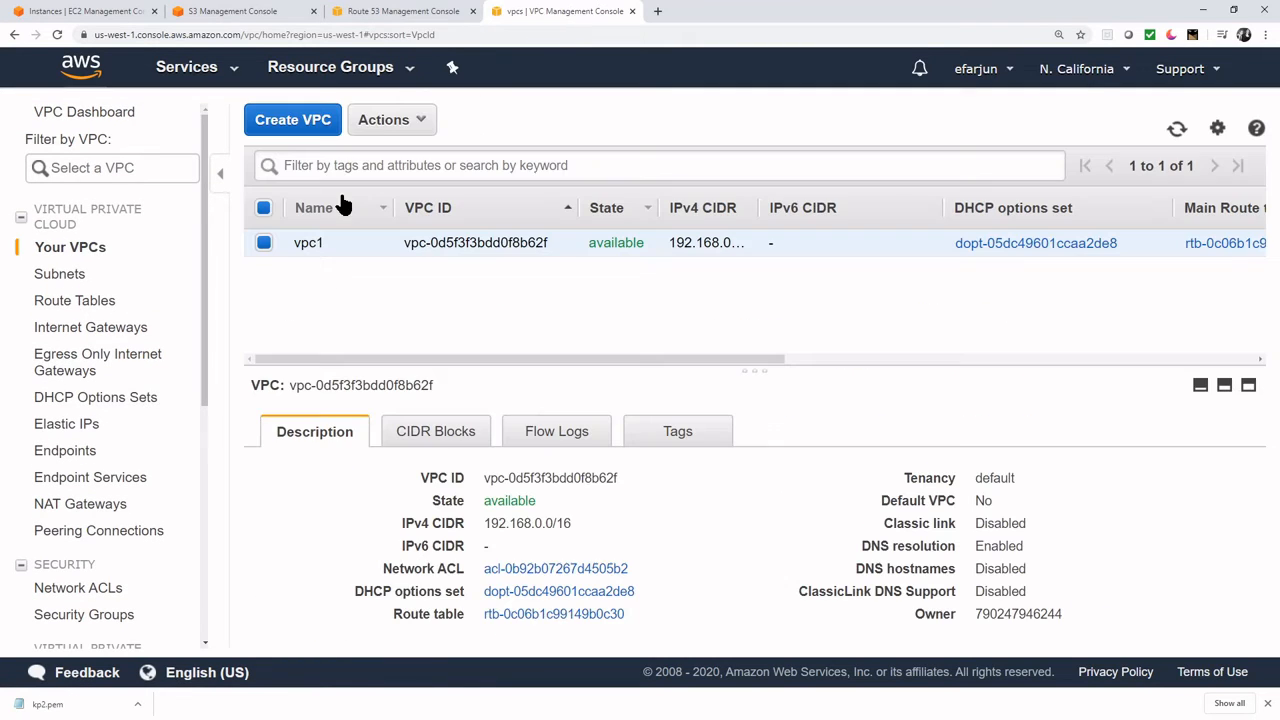
left_click(399, 121)
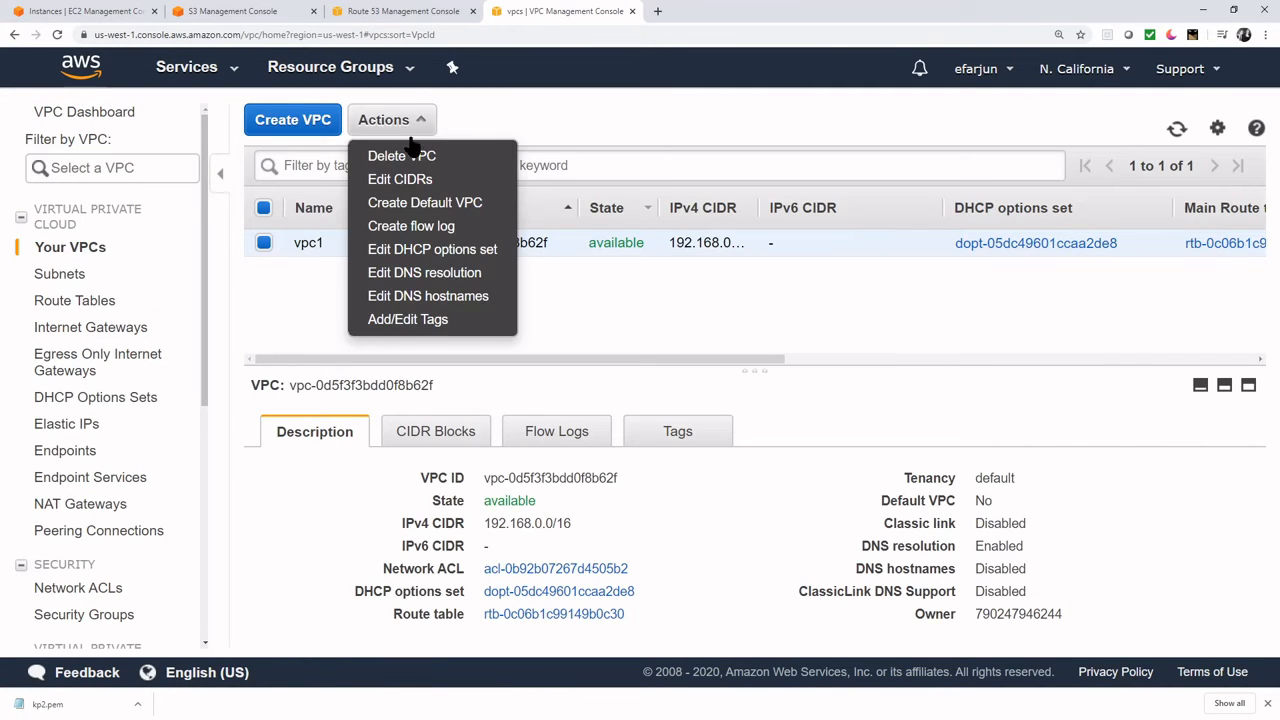
left_click(494, 279)
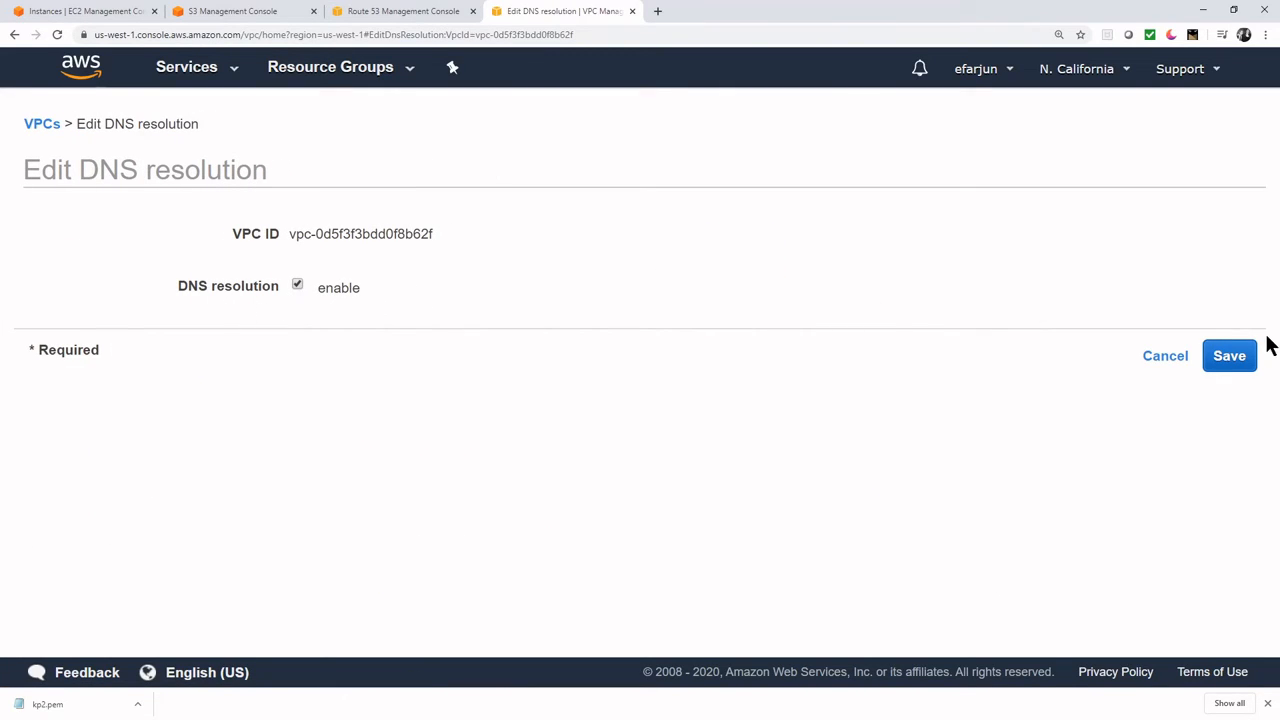
left_click(1240, 358)
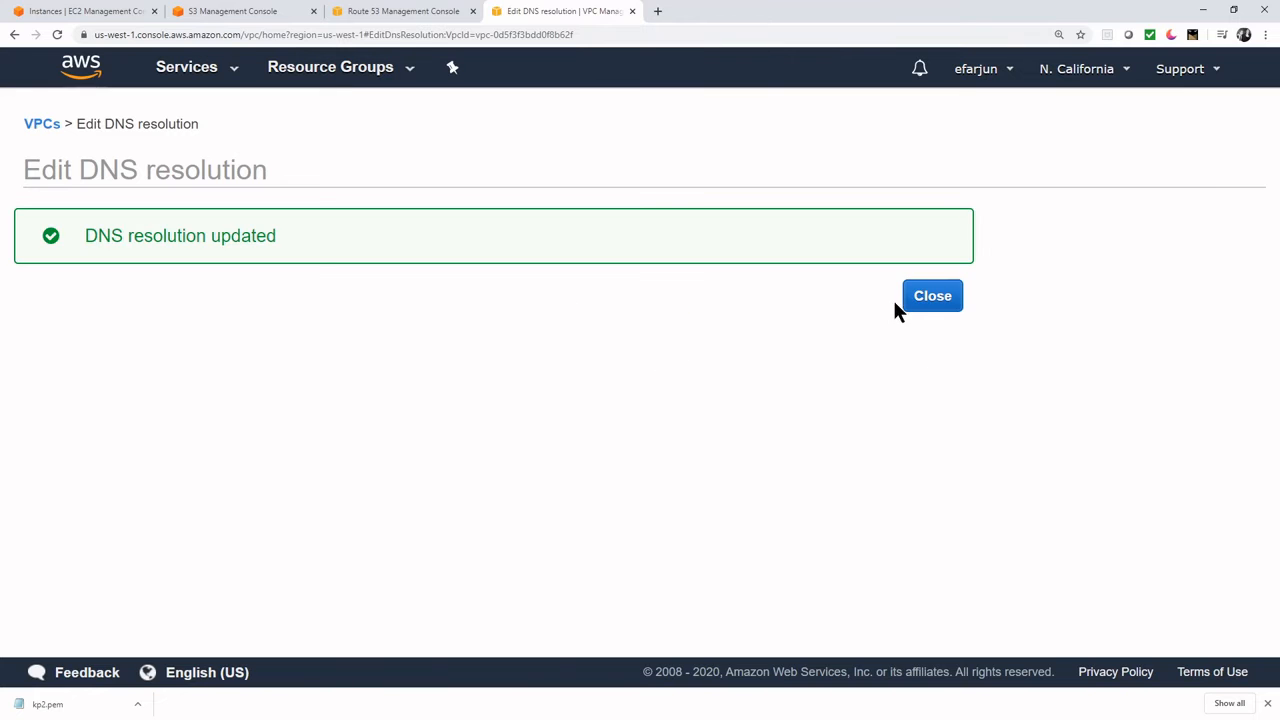
left_click(910, 300)
- Enable DNS hostnames for vpc1, then return to the Route 53 form
left_click(400, 120)
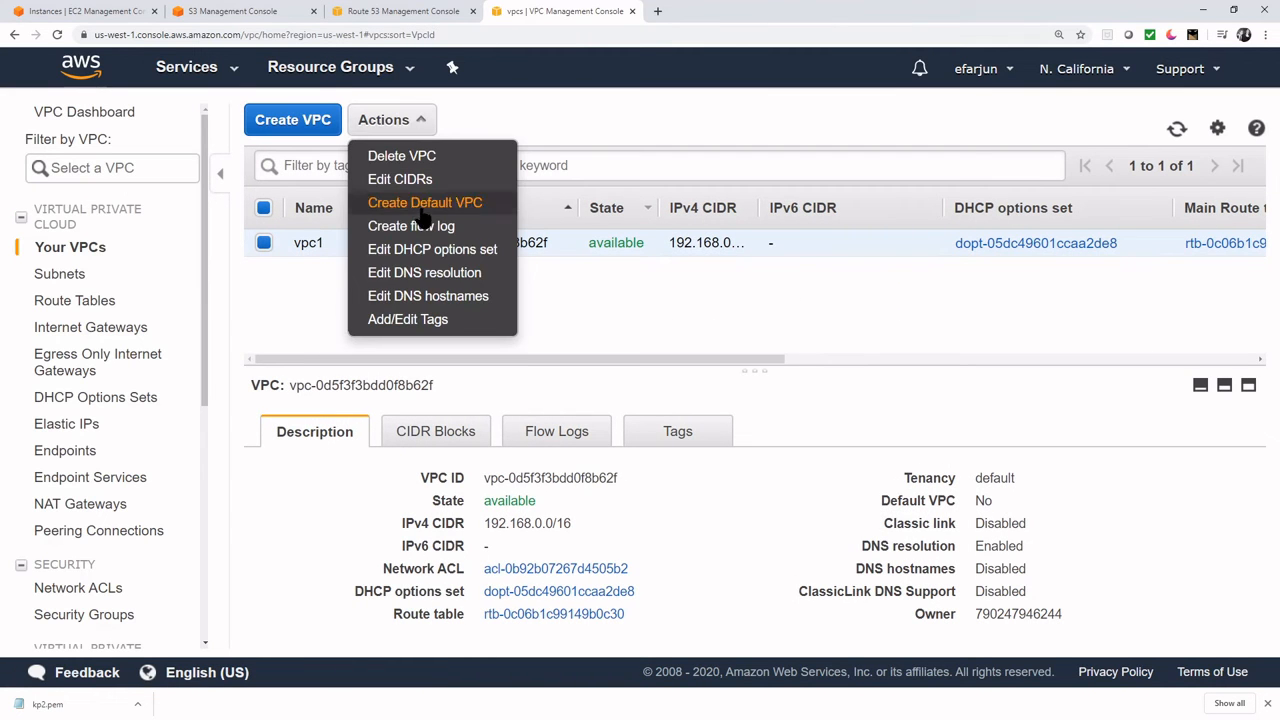
left_click(430, 295)
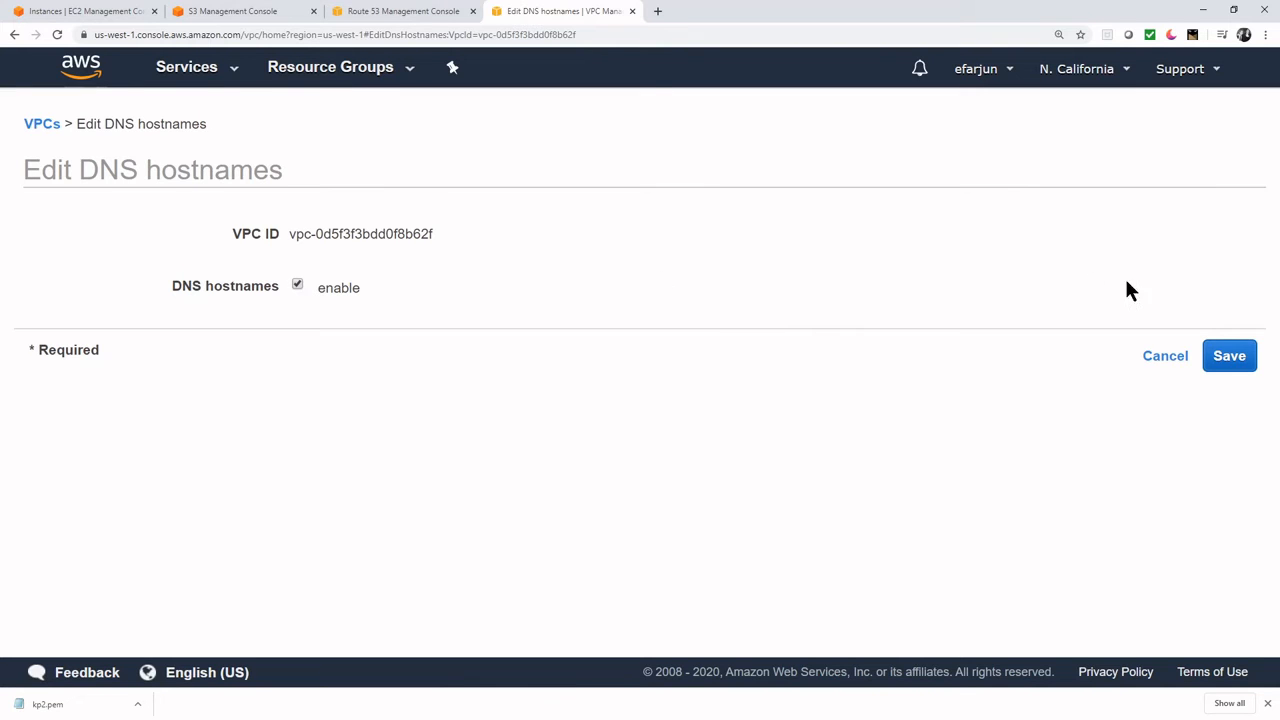
left_click(1229, 358)
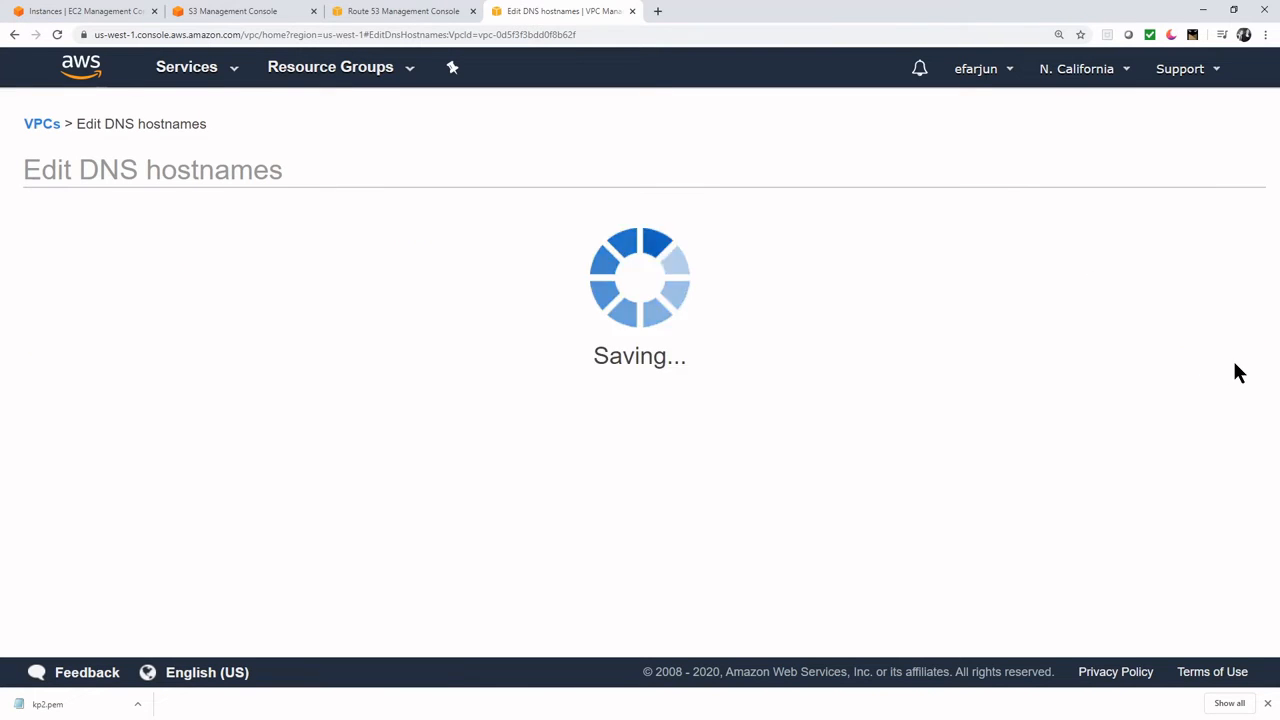
left_click(932, 302)
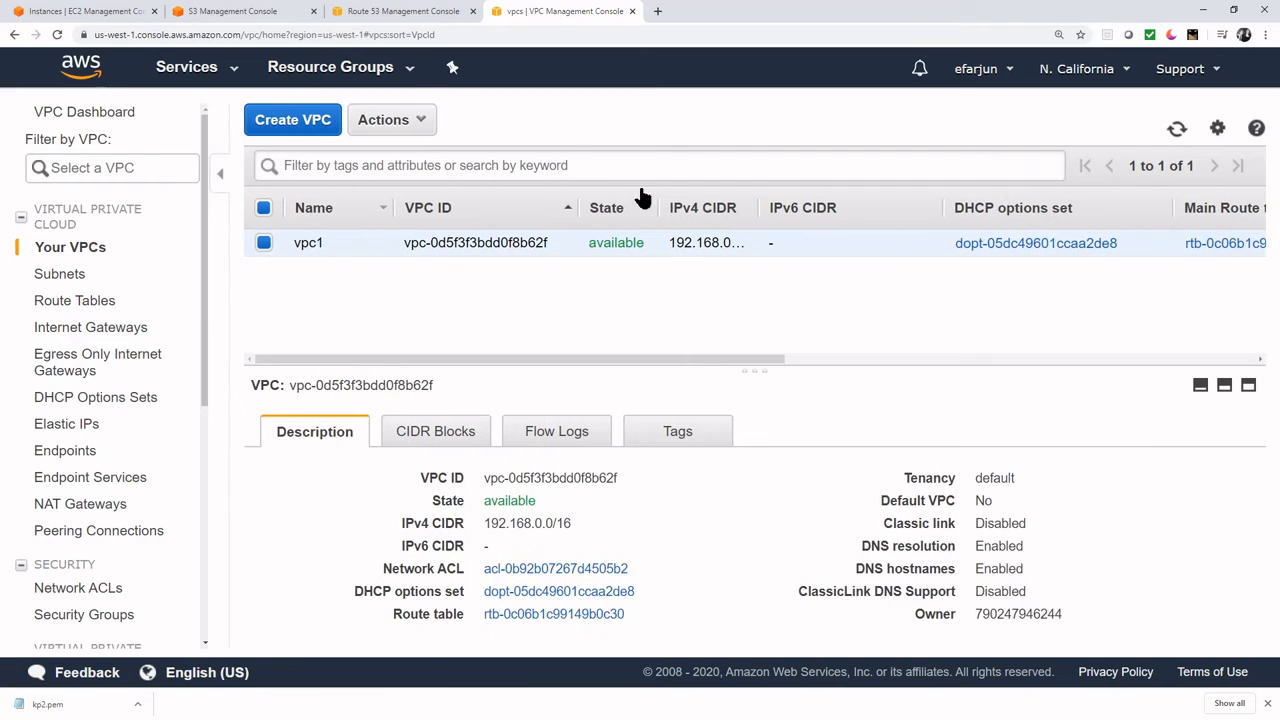
left_click(430, 14)
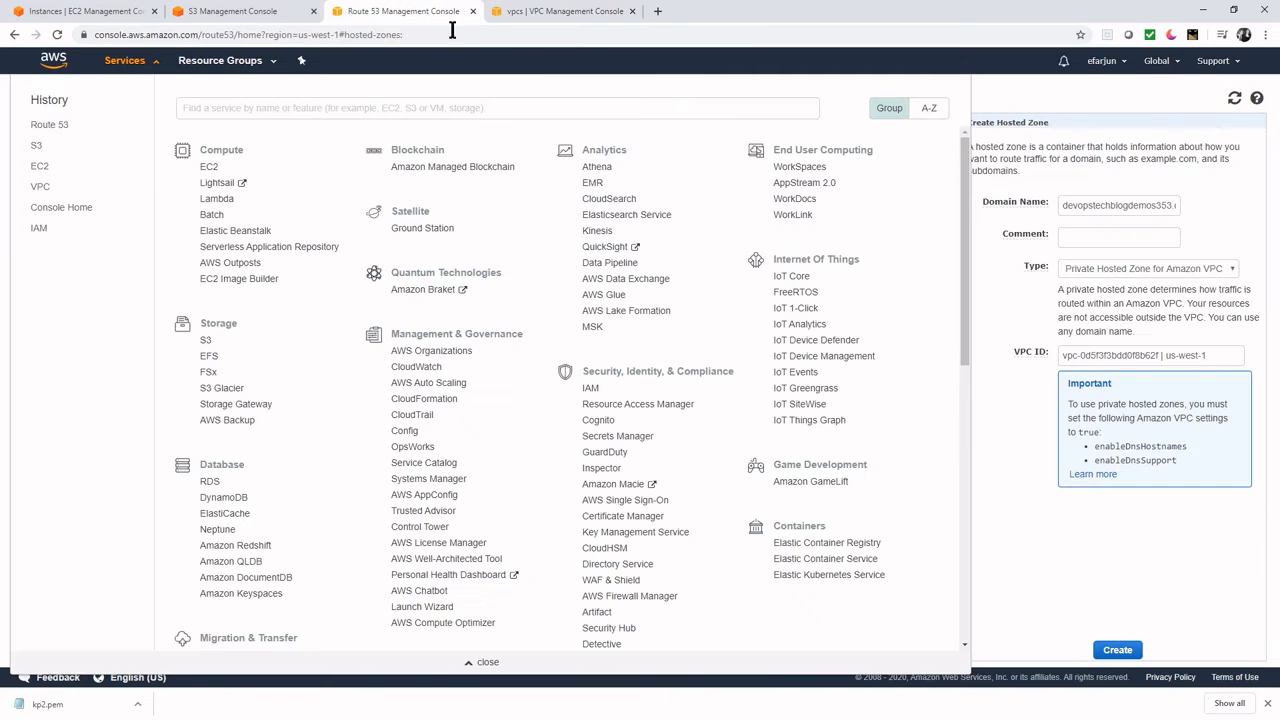
- Create the private hosted zone and start a new A – IPv4 address record set
left_click(1015, 478)
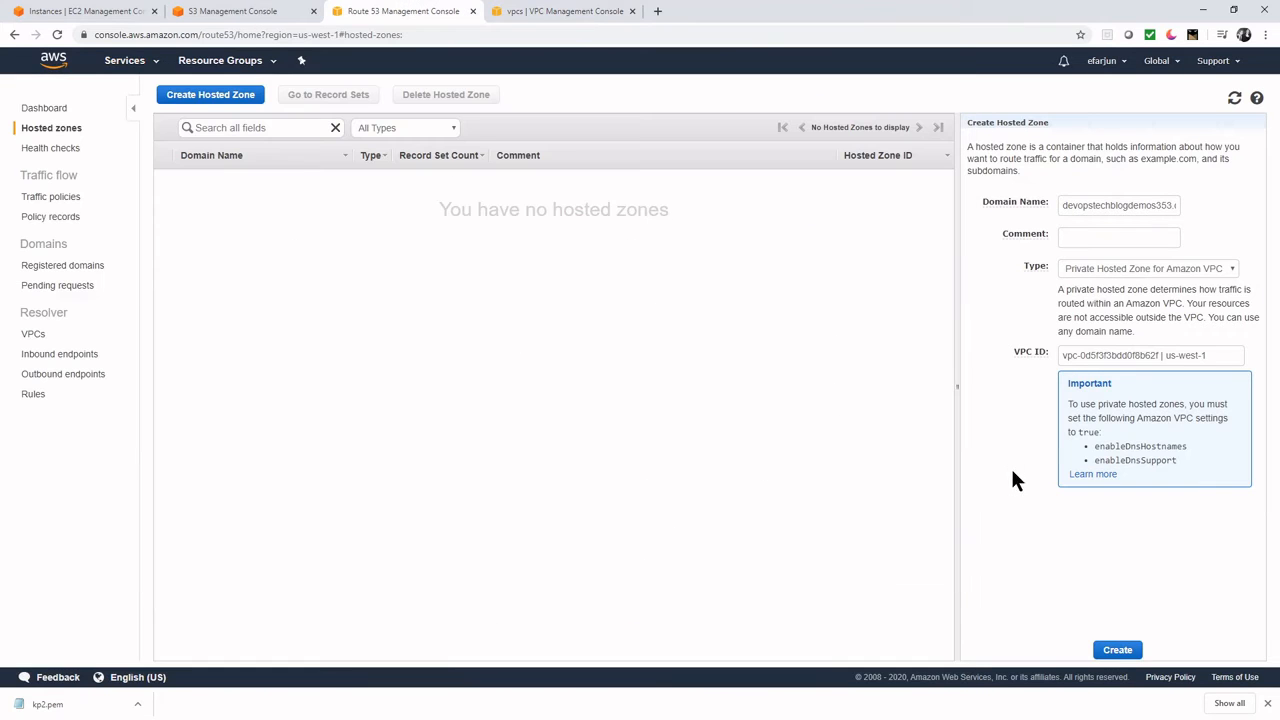
left_click(1118, 651)
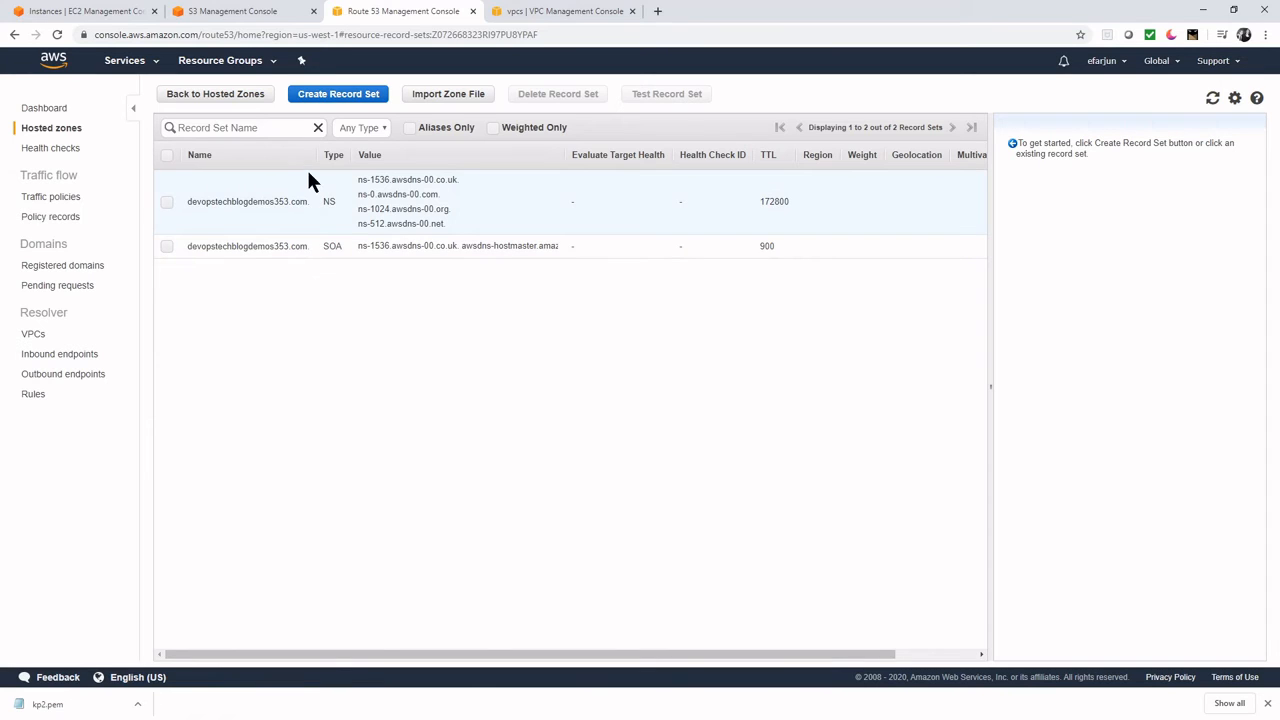
left_click(340, 98)
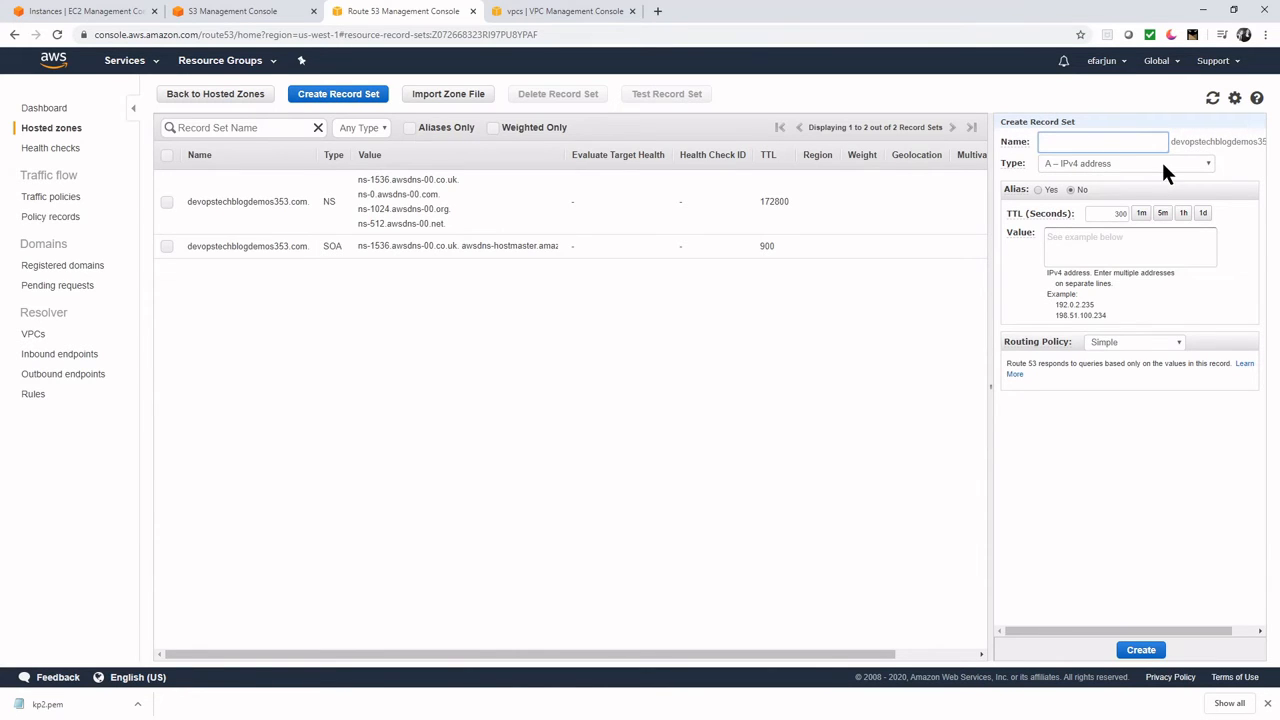
left_click(1137, 166)
left_click(1136, 165)
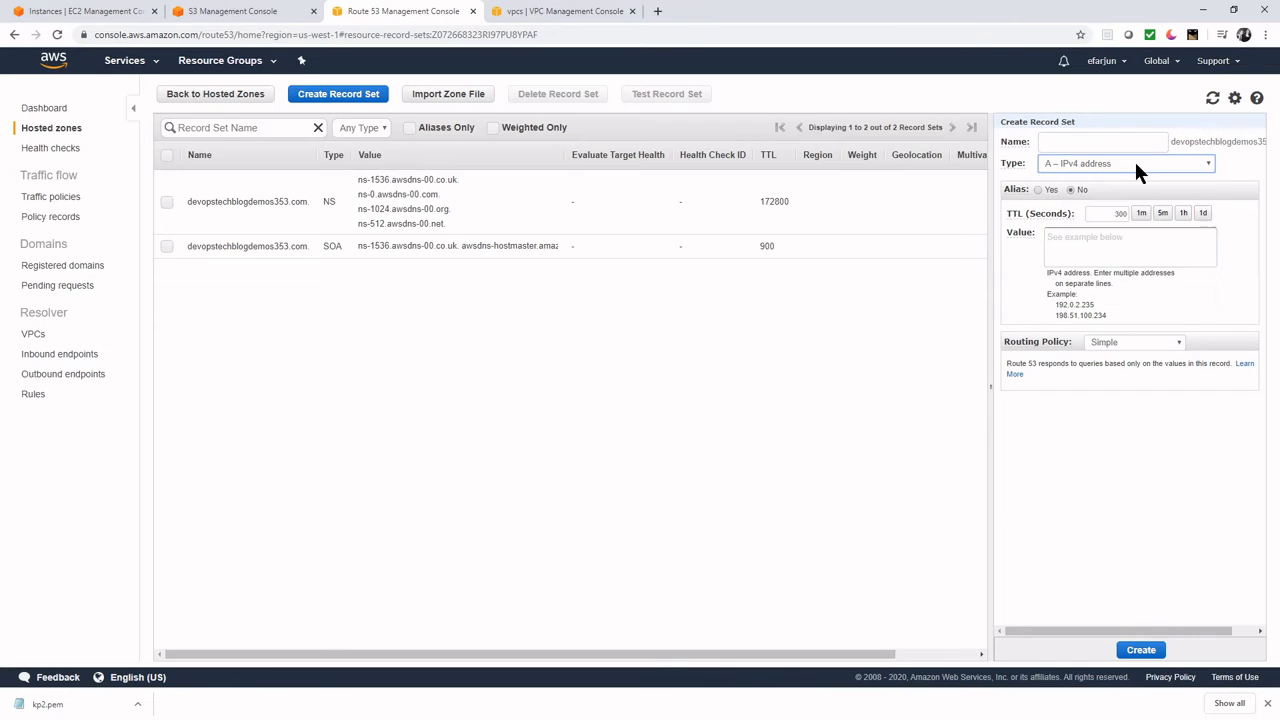
- Make the record an alias to the S3 website endpoint s3-website-us-west-1.amazonaws.com and create it
left_click(1037, 190)
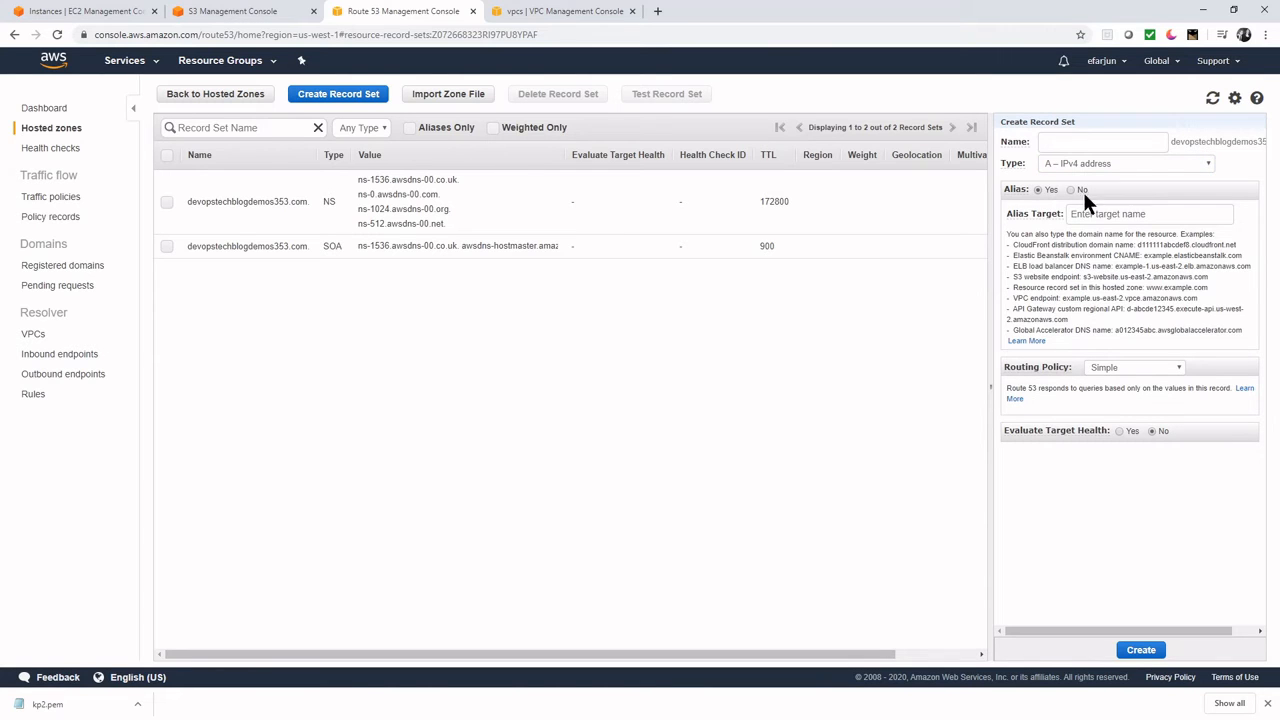
left_click(1095, 213)
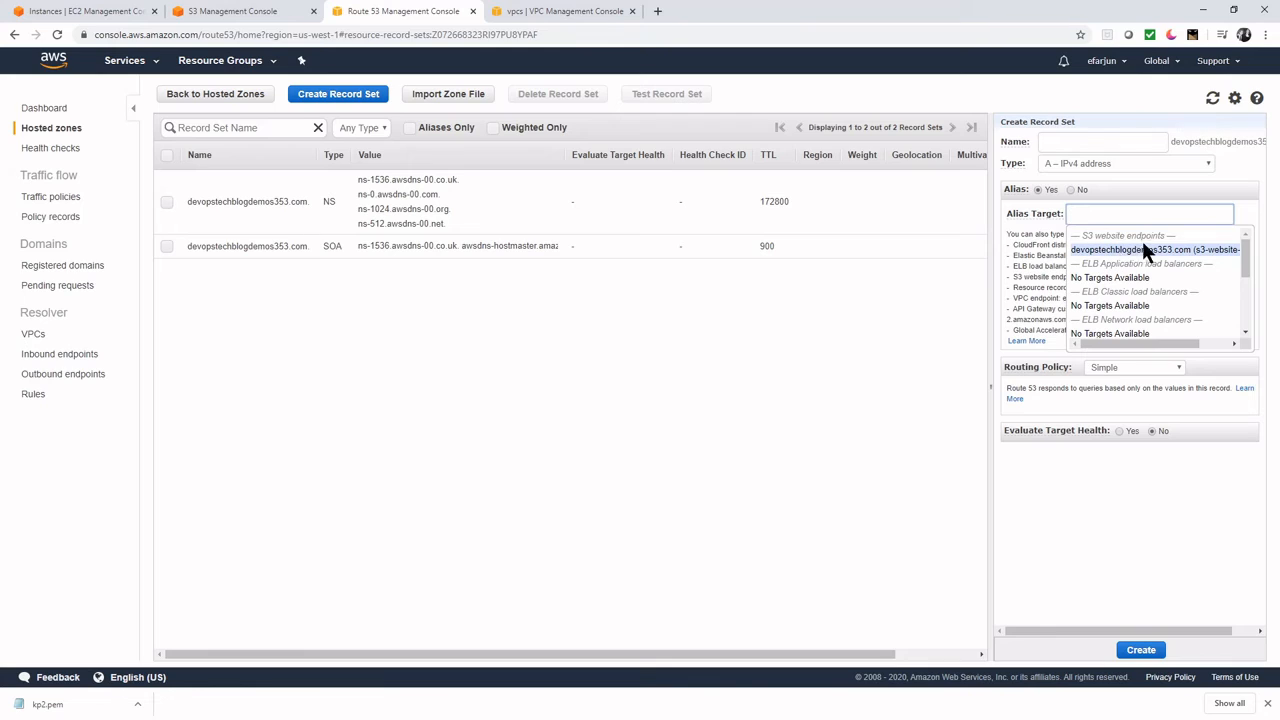
left_click(1228, 252)
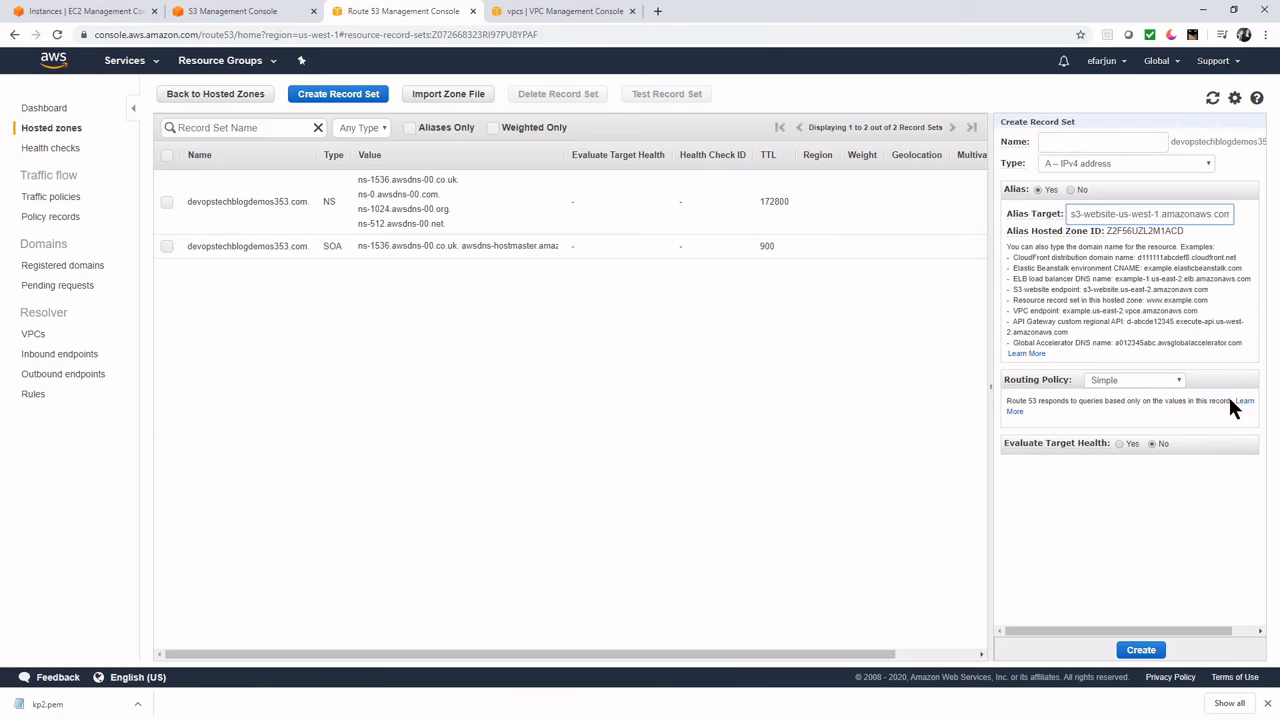
left_click(1141, 650)
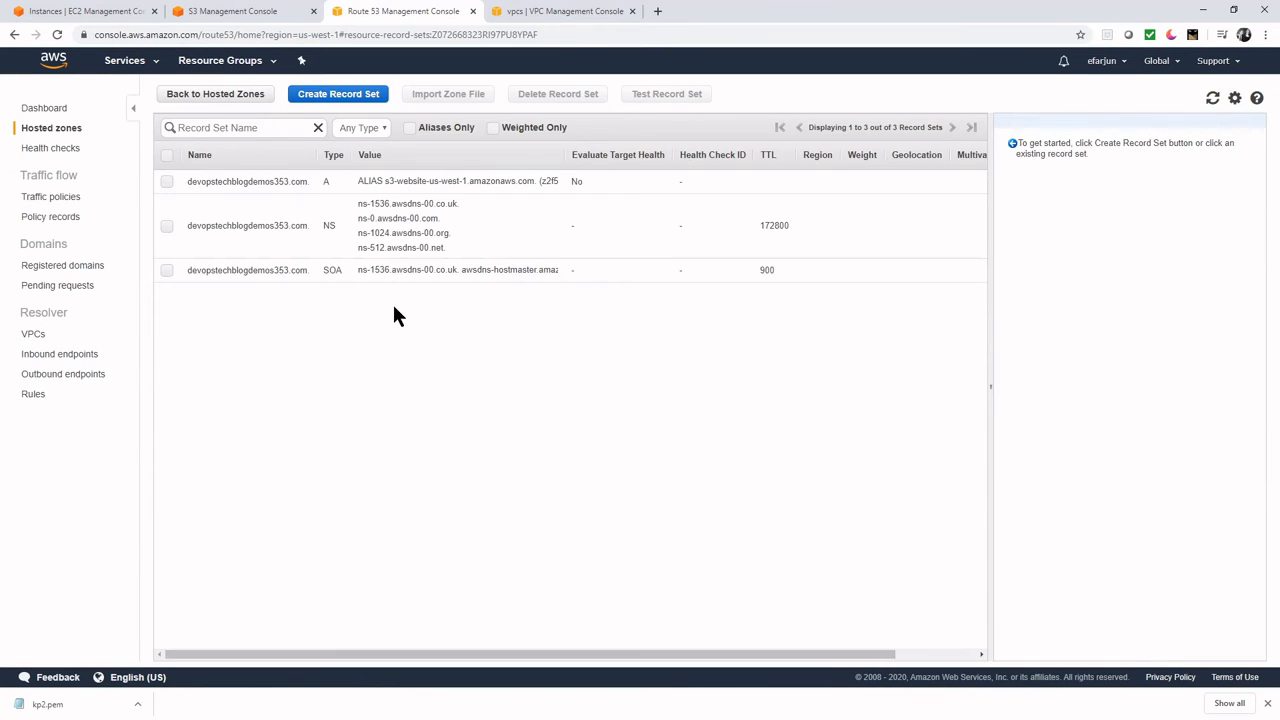
left_click(384, 181)
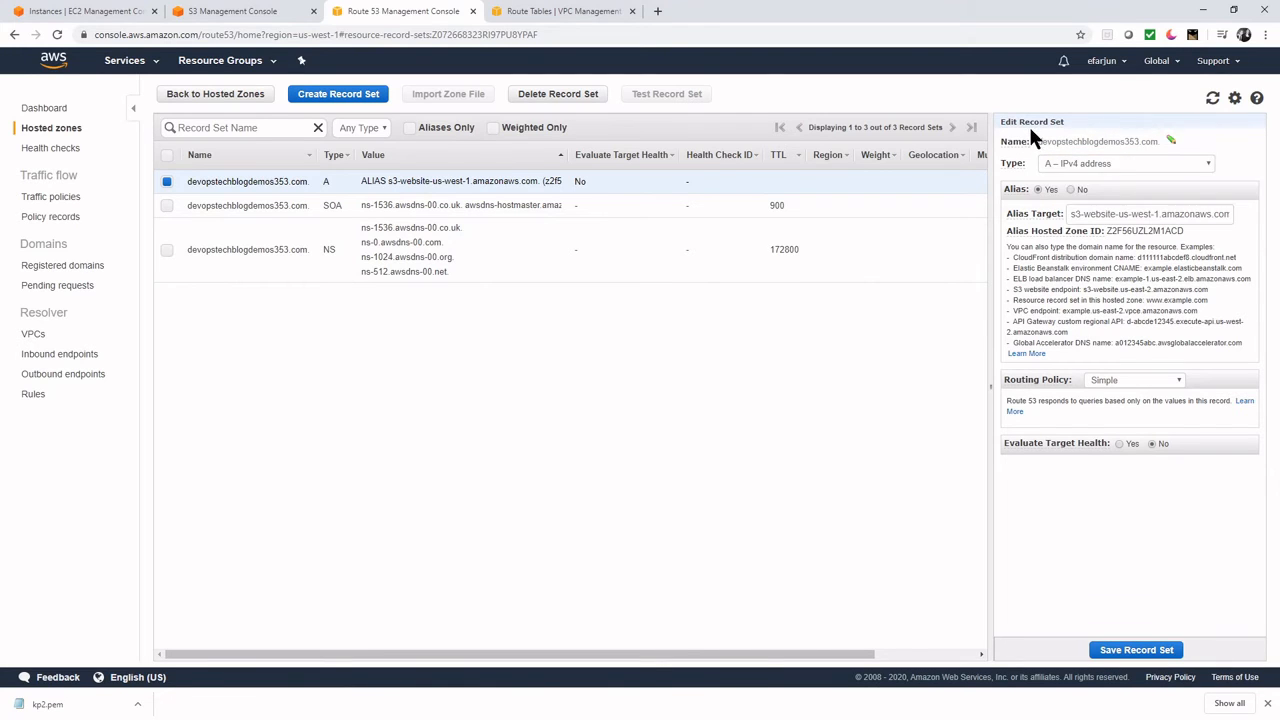
left_click_drag(1038, 141, 1160, 141)
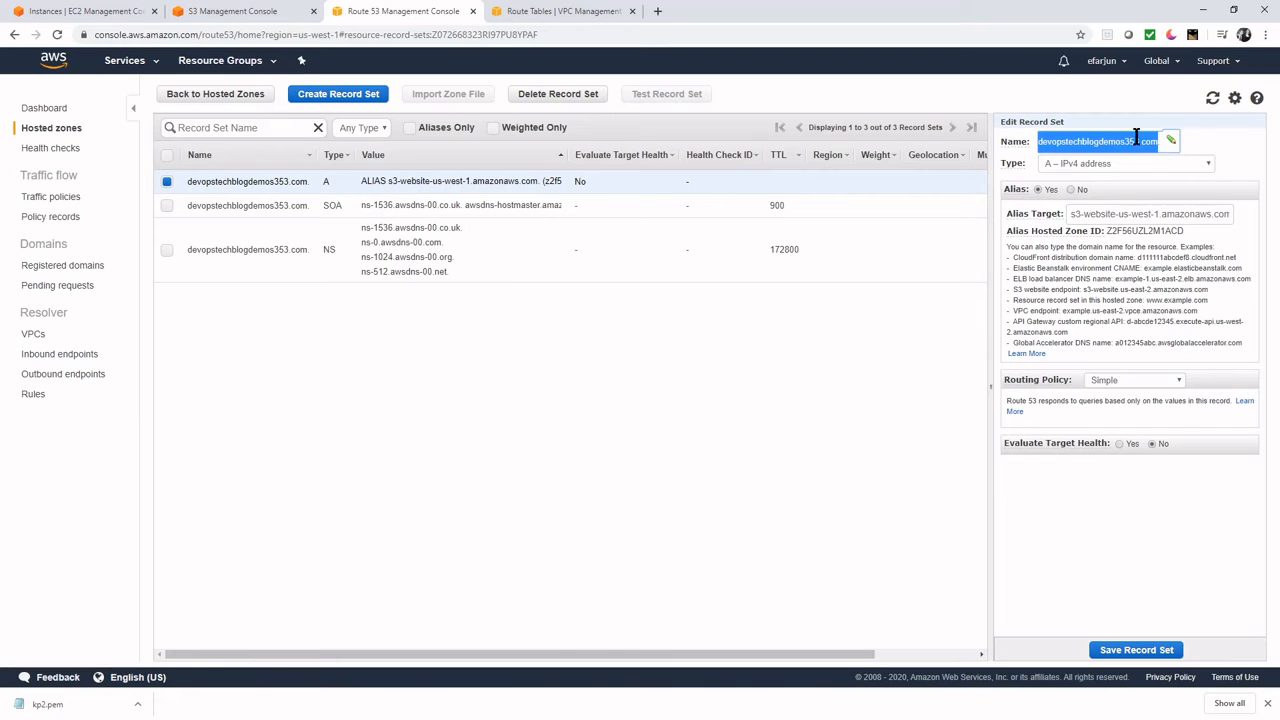
left_click(1136, 140)
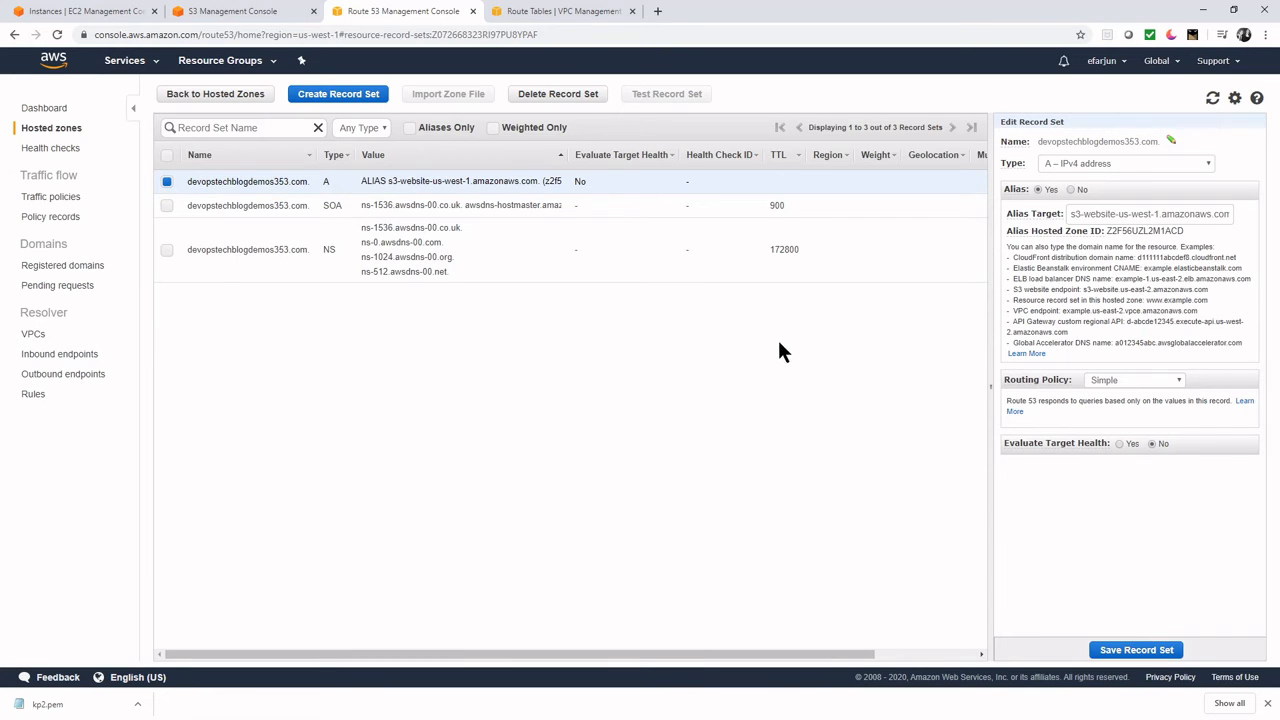
left_click(225, 12)
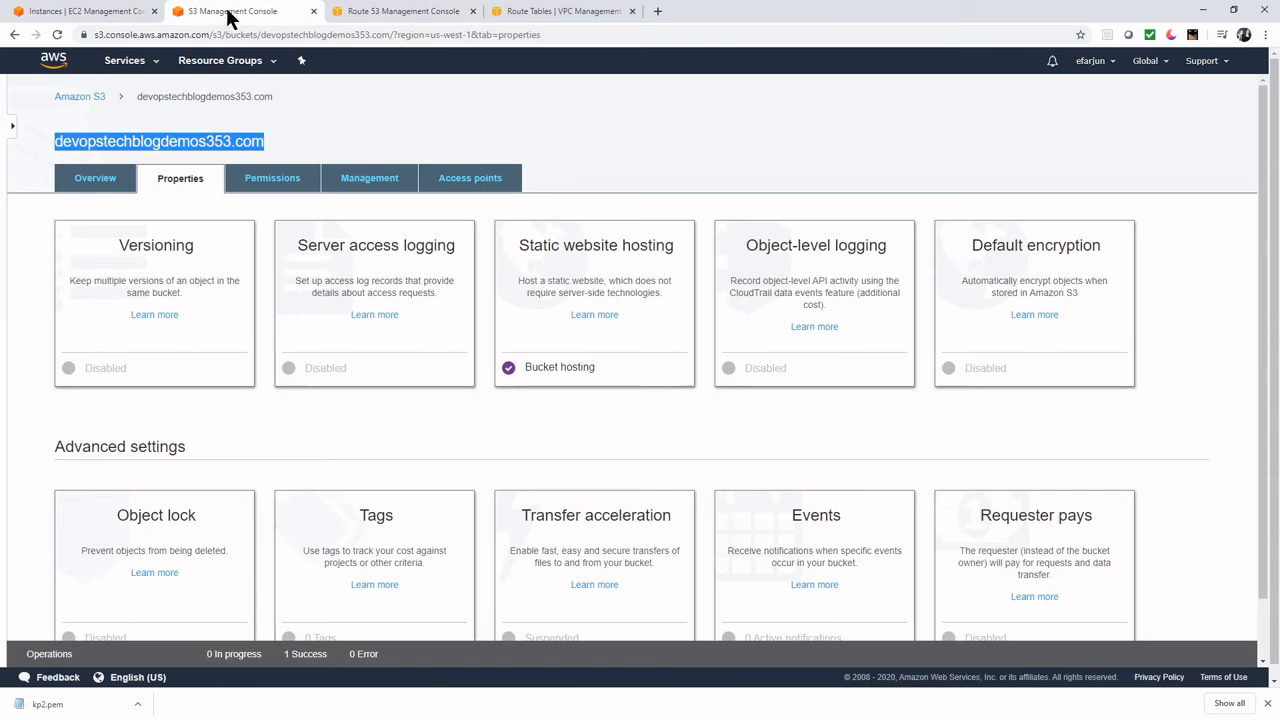
left_click(378, 11)
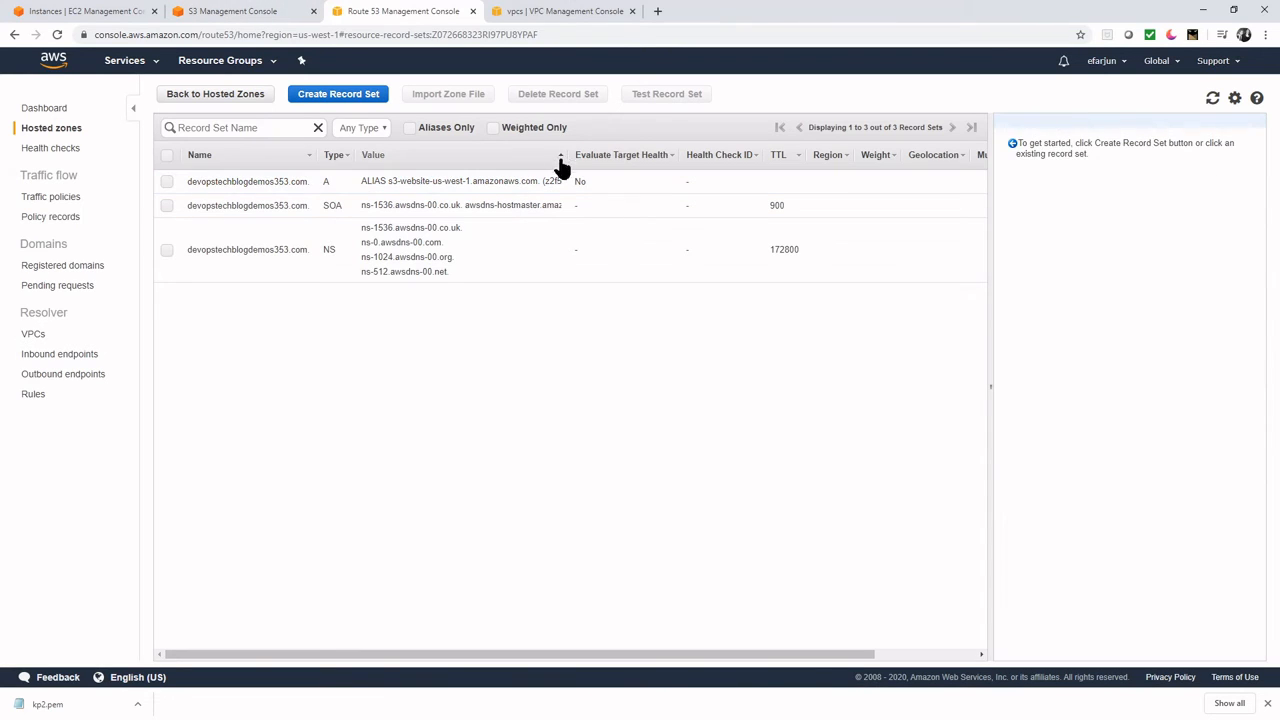
- Show the EC2 instances list and move PuTTY Key Generator to the screen centre
left_click(88, 14)
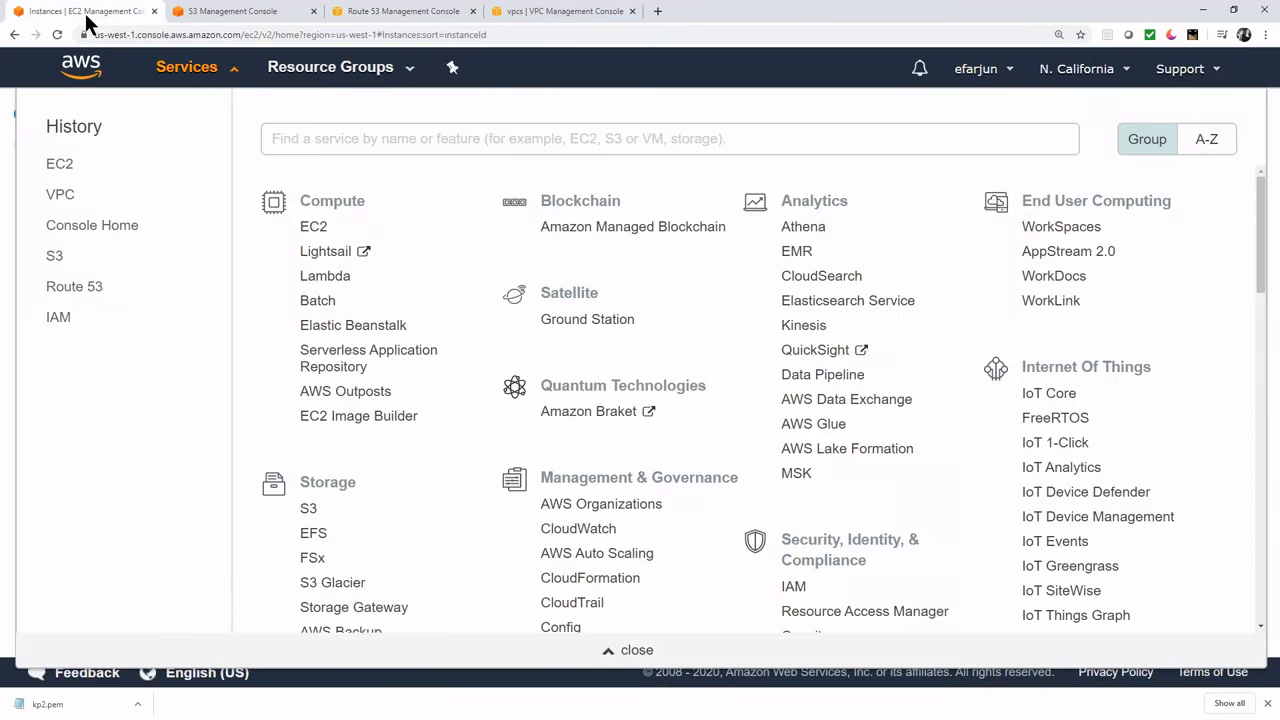
left_click(1272, 272)
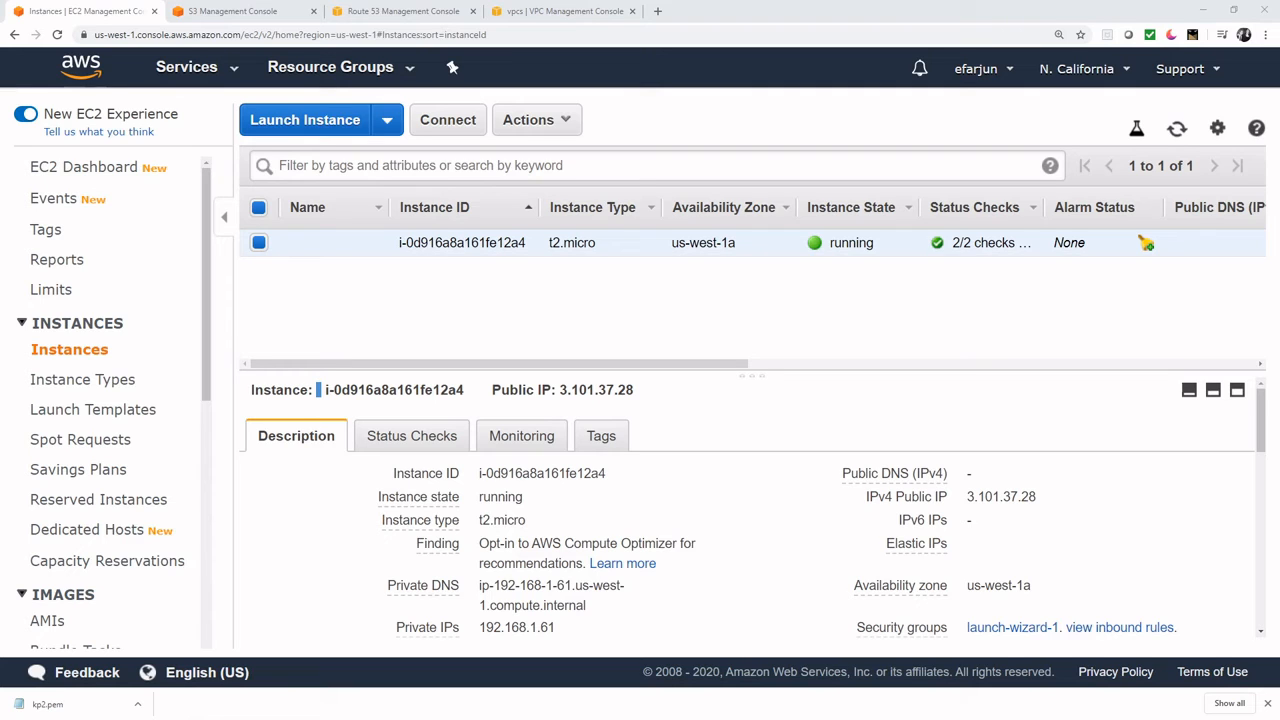
left_click_drag(1279, 210, 620, 215)
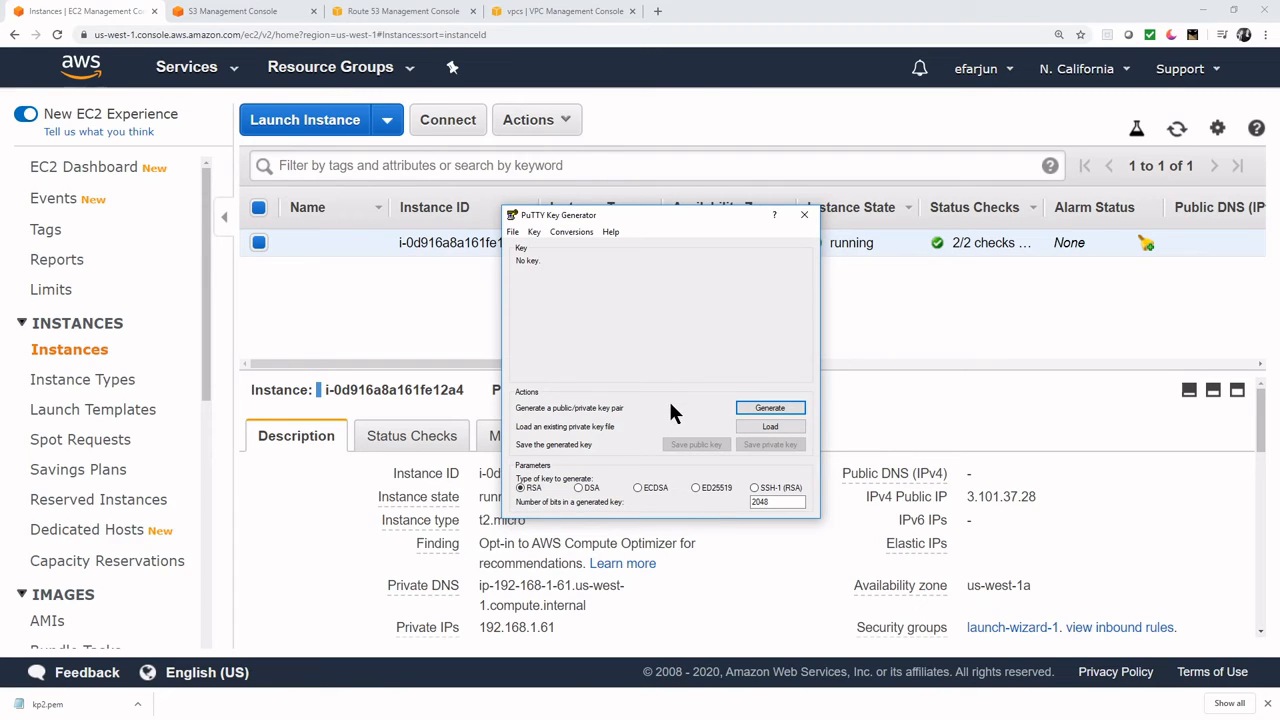
- Load Documents\kp2.pem into PuTTYgen using the All Files filter and acknowledge the import notice
left_click(782, 426)
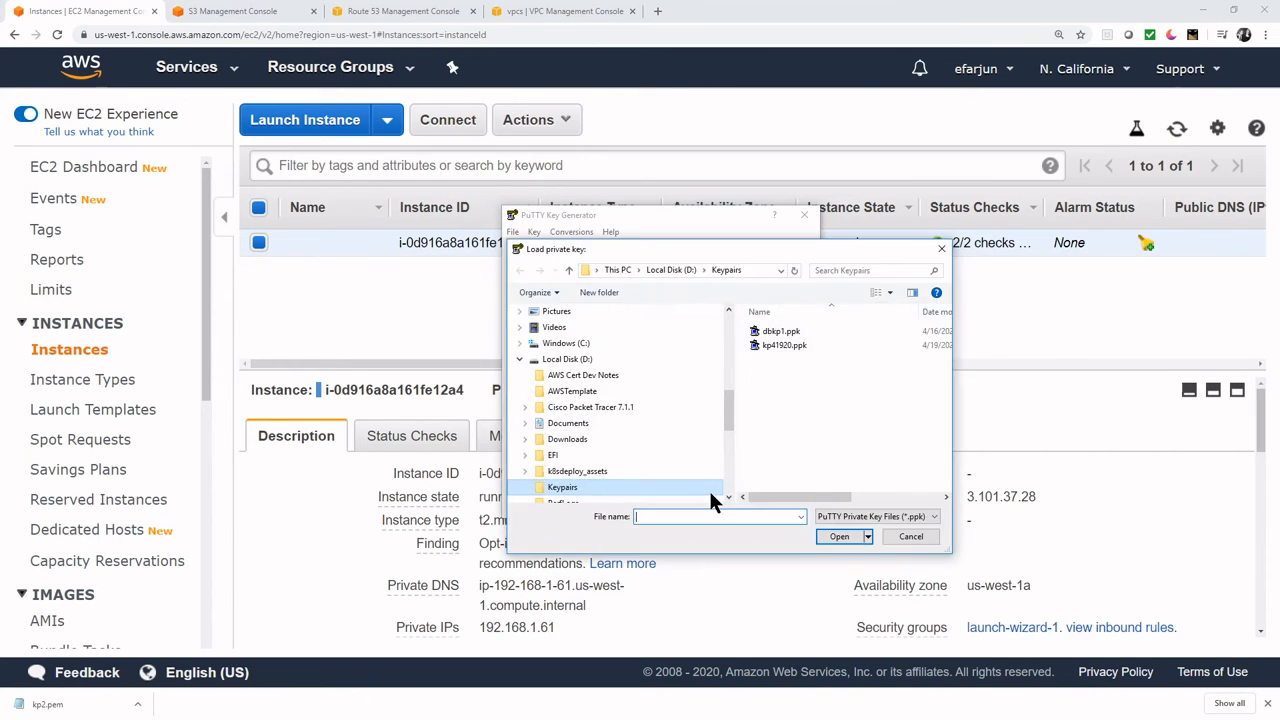
scroll(729, 414, "down", 1)
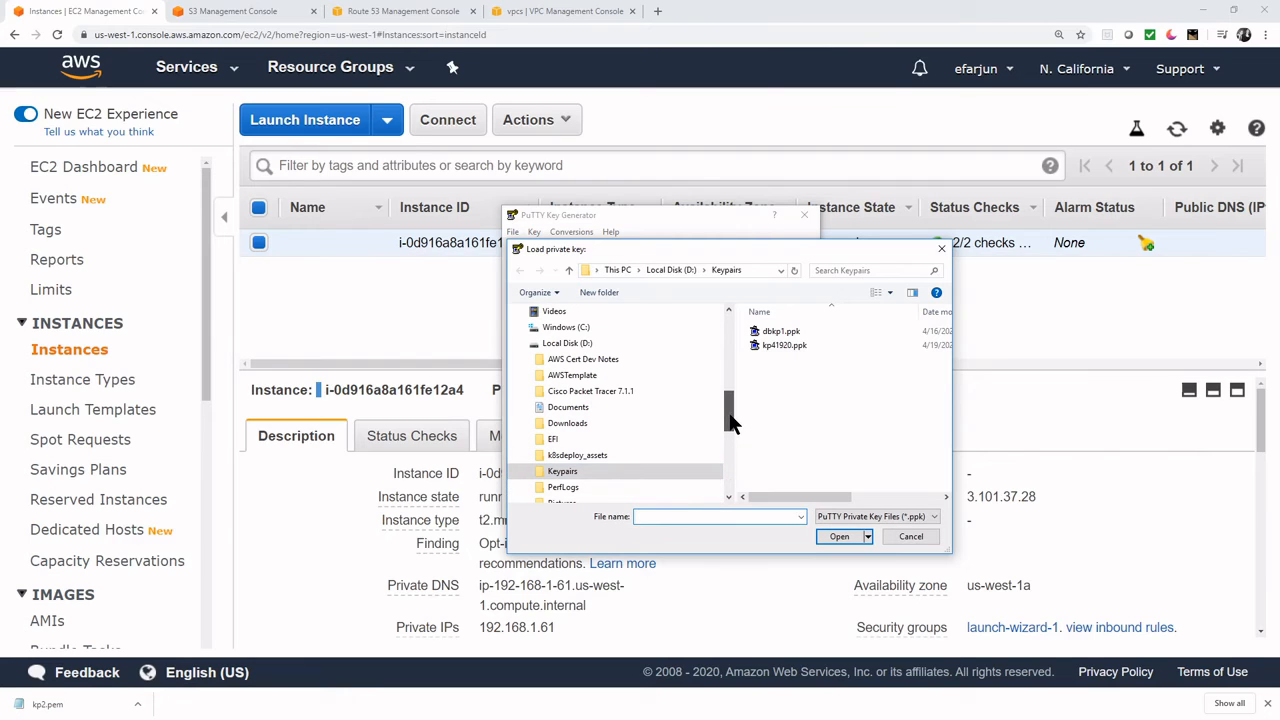
left_click(845, 516)
left_click(840, 540)
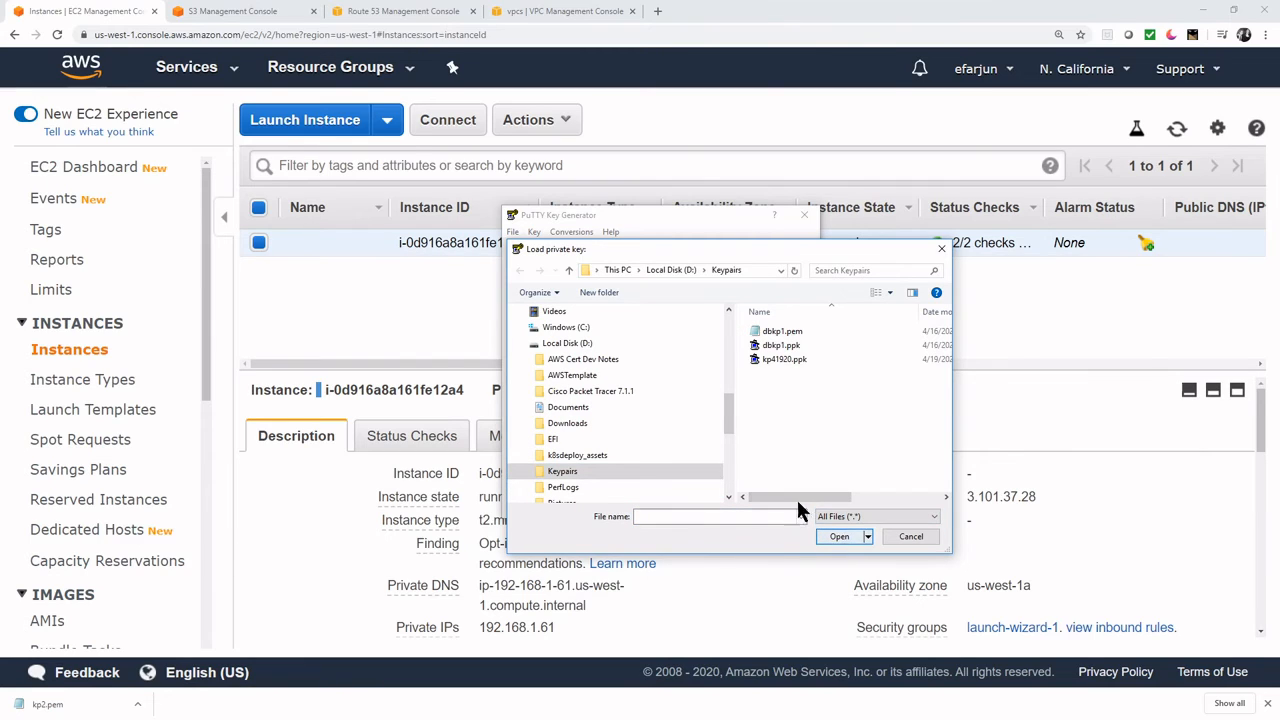
scroll(728, 421, "down", 4)
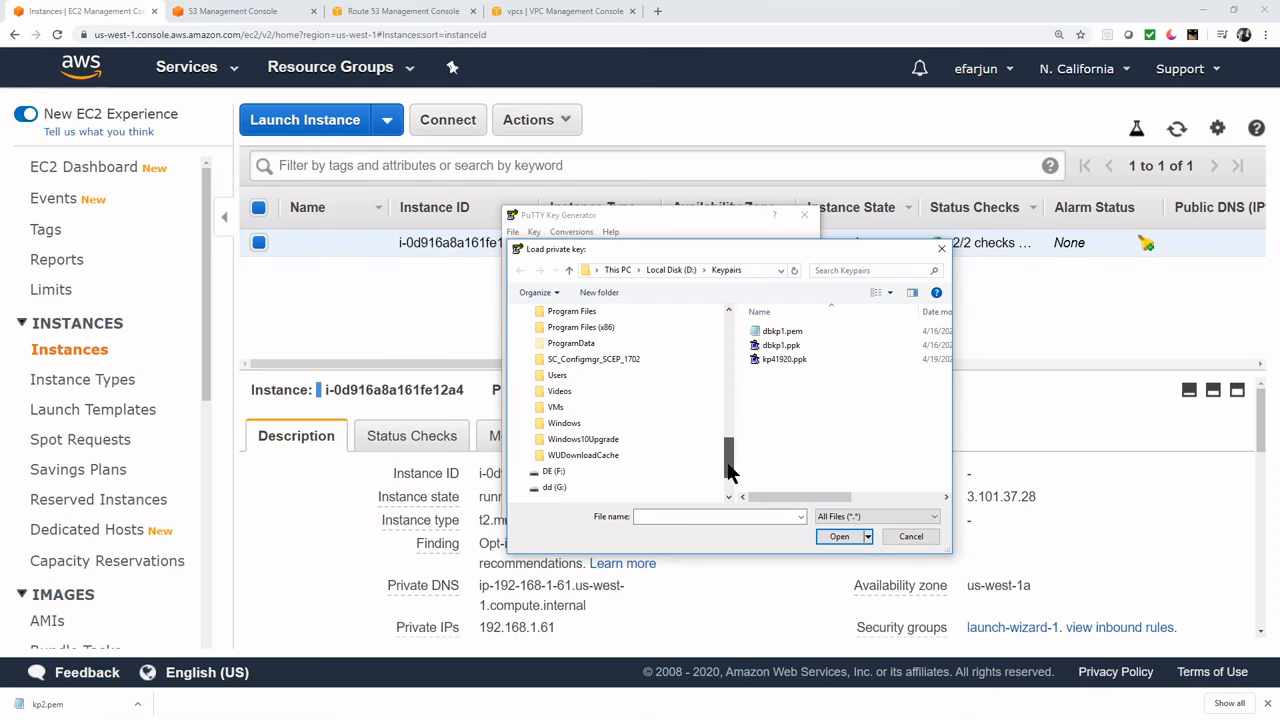
scroll(735, 430, "up", 4)
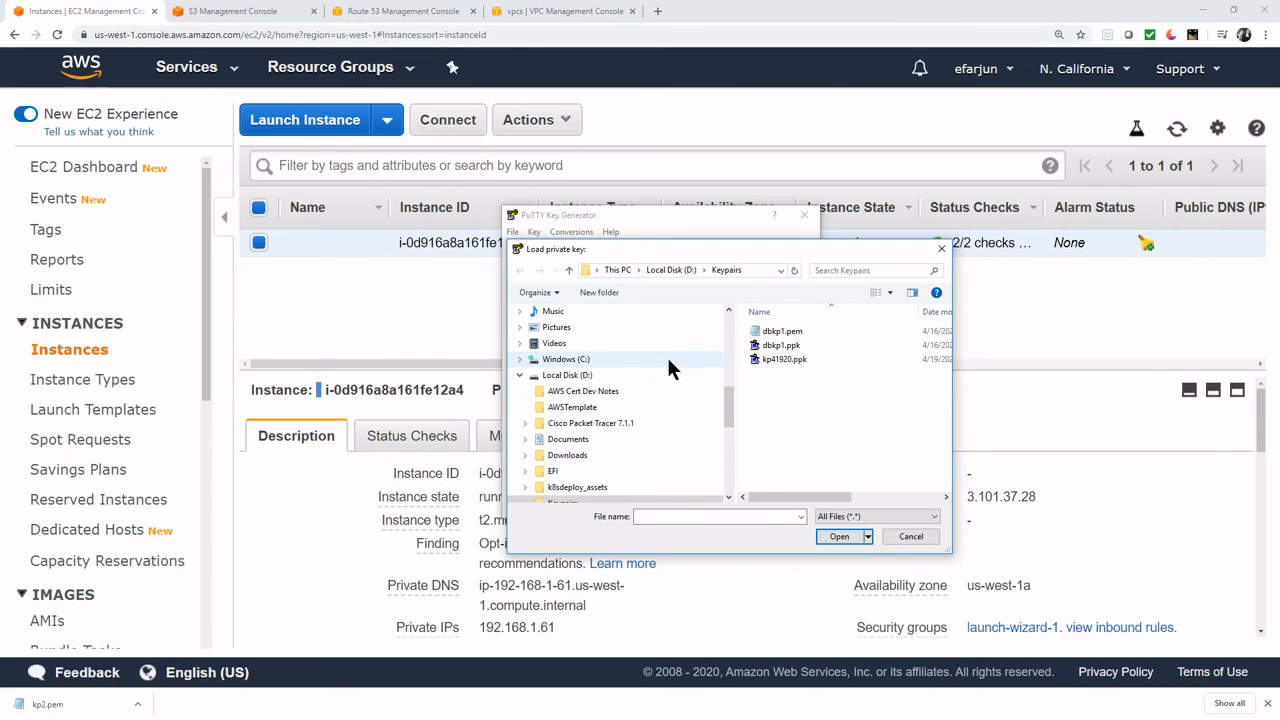
left_click(650, 458)
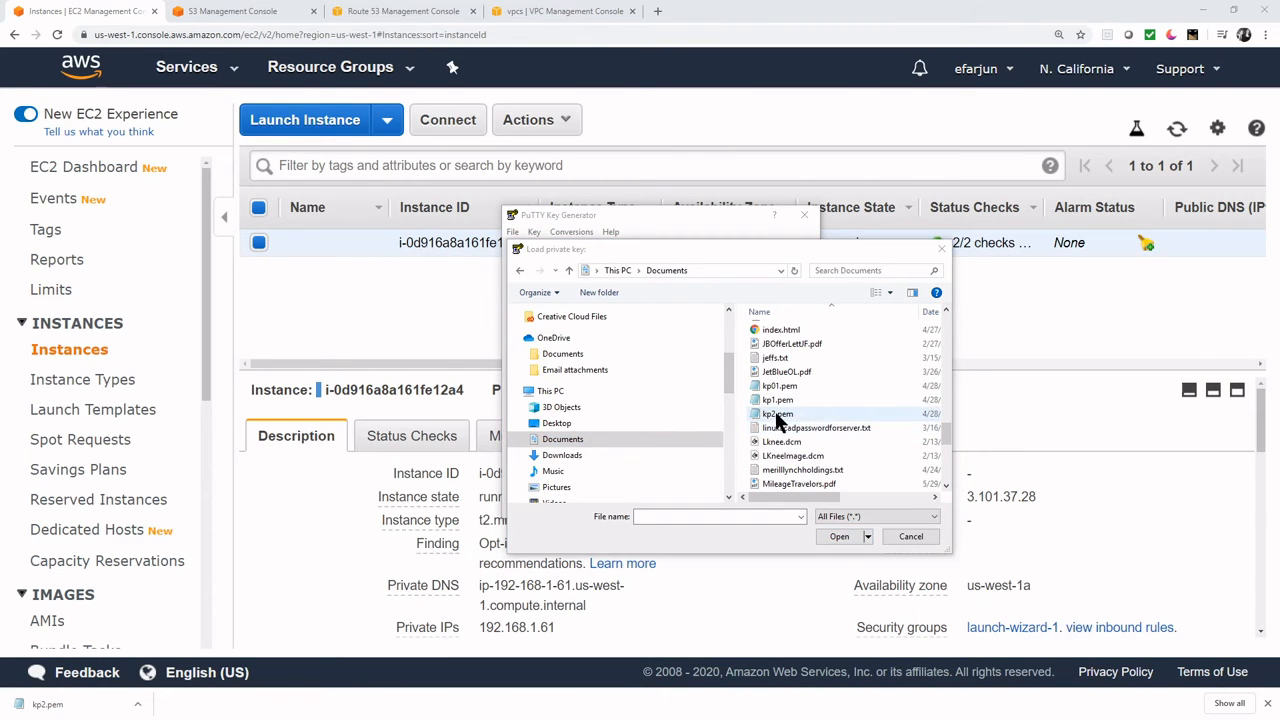
left_click(815, 411)
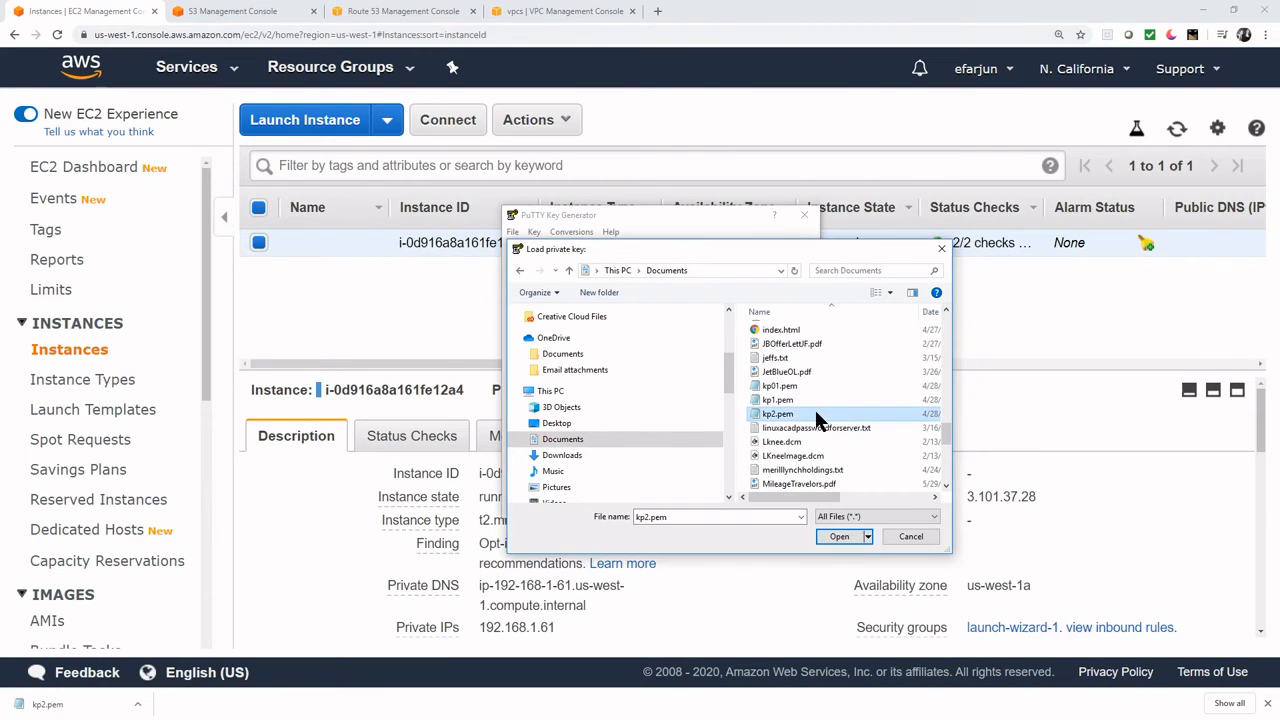
left_click(839, 537)
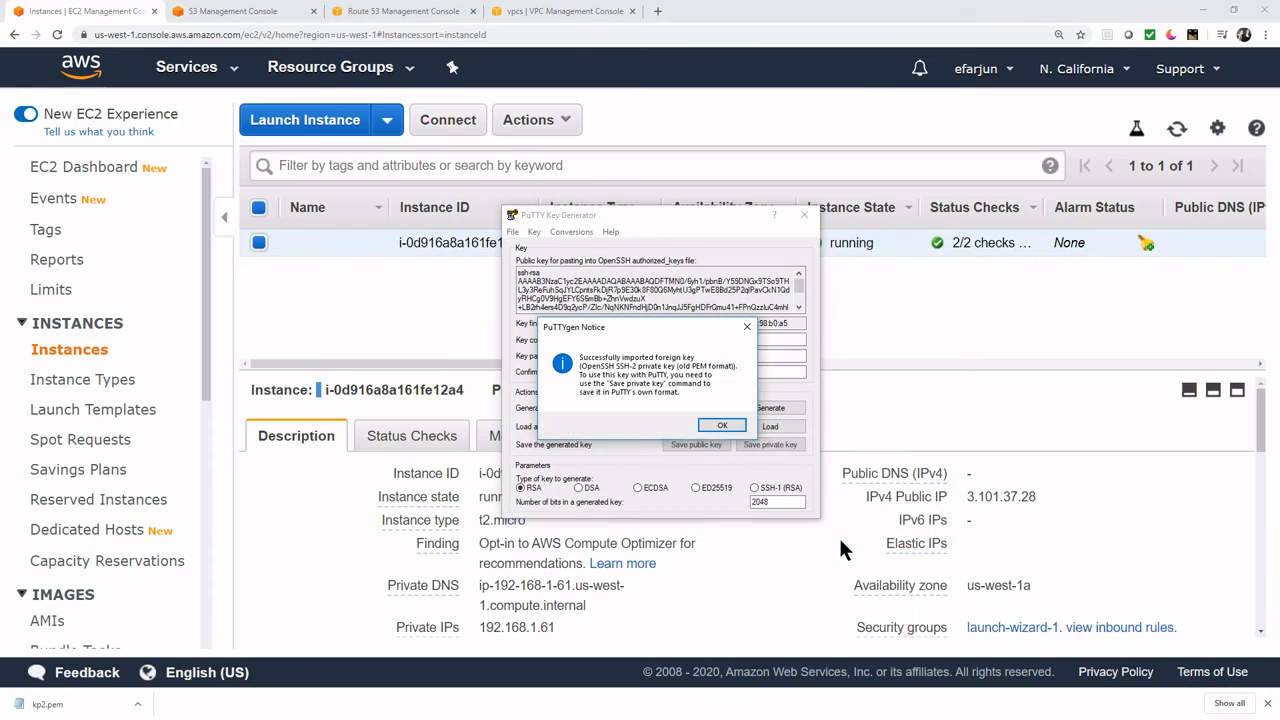
left_click(730, 419)
- Save it without a passphrase as private key kp2, then close PuTTYgen
left_click(778, 448)
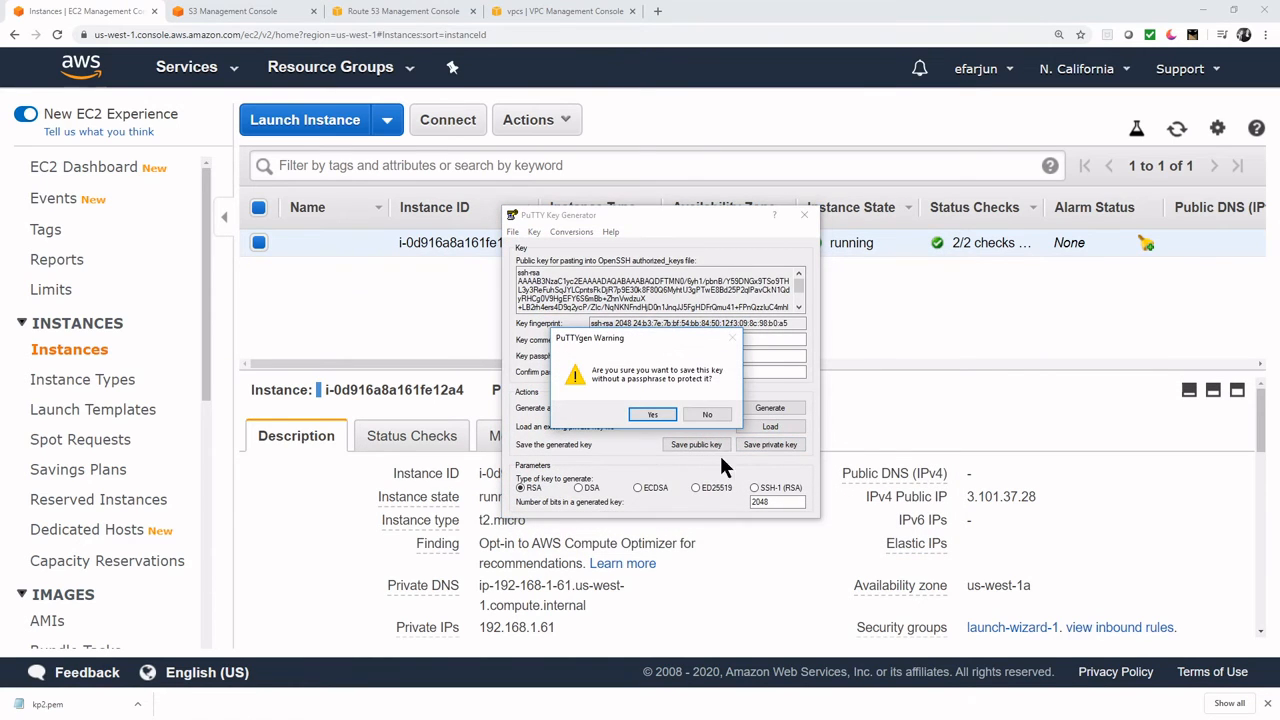
left_click(648, 416)
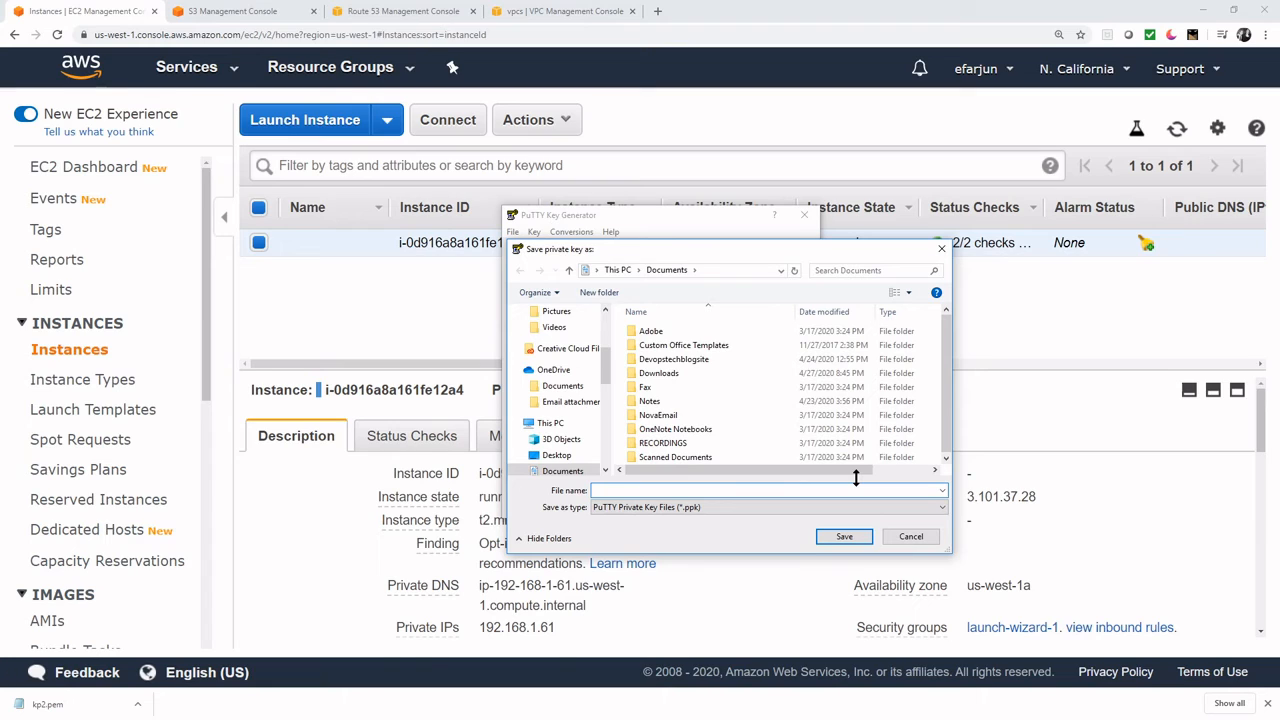
type("kp2")
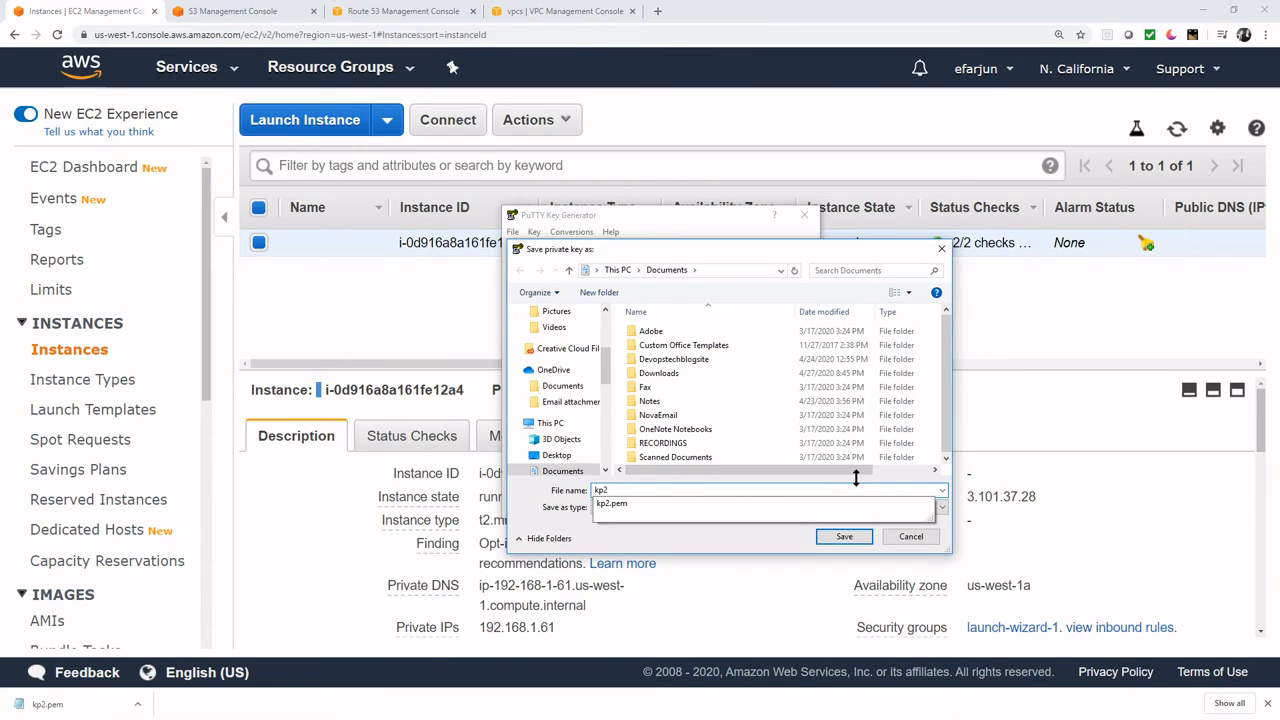
left_click(728, 537)
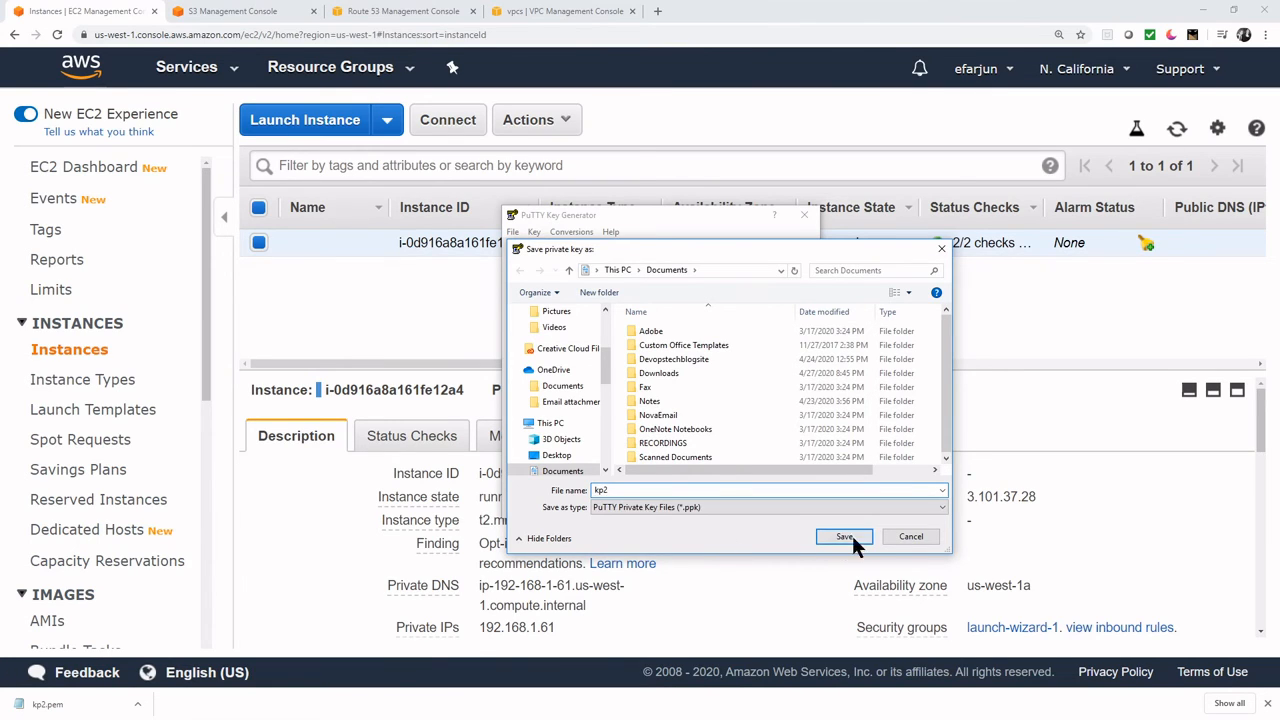
left_click(846, 536)
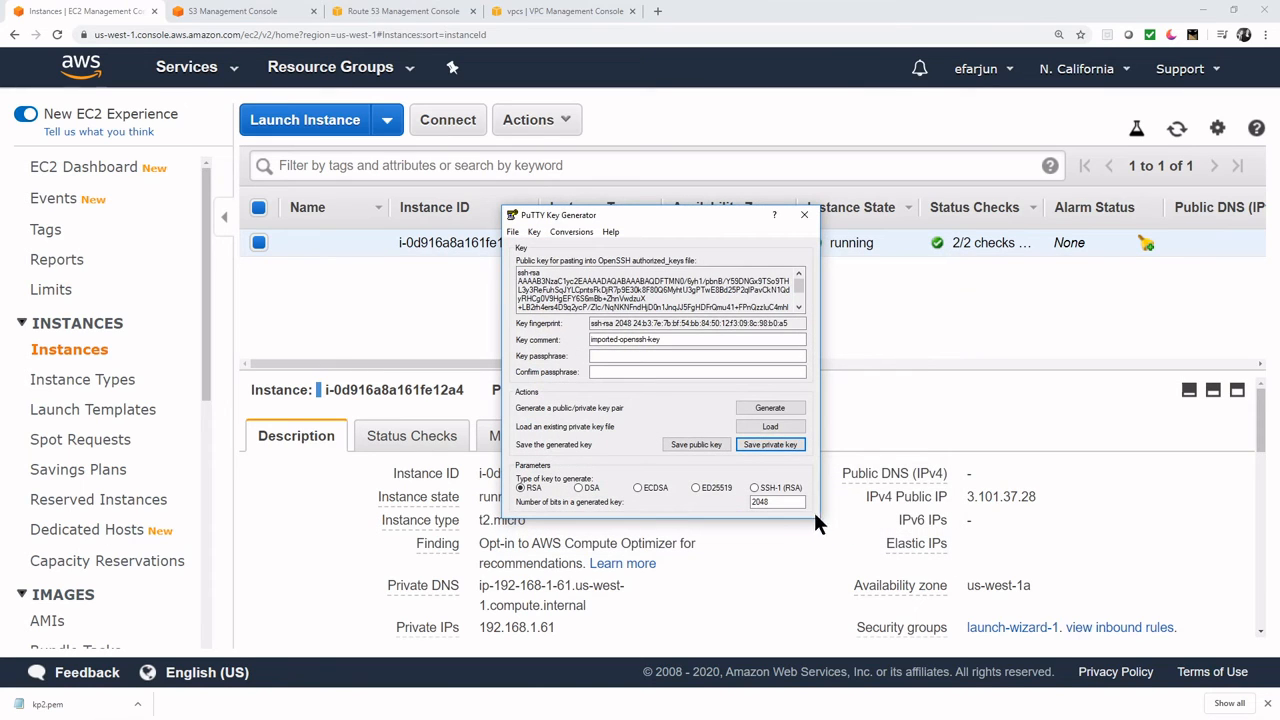
left_click(806, 217)
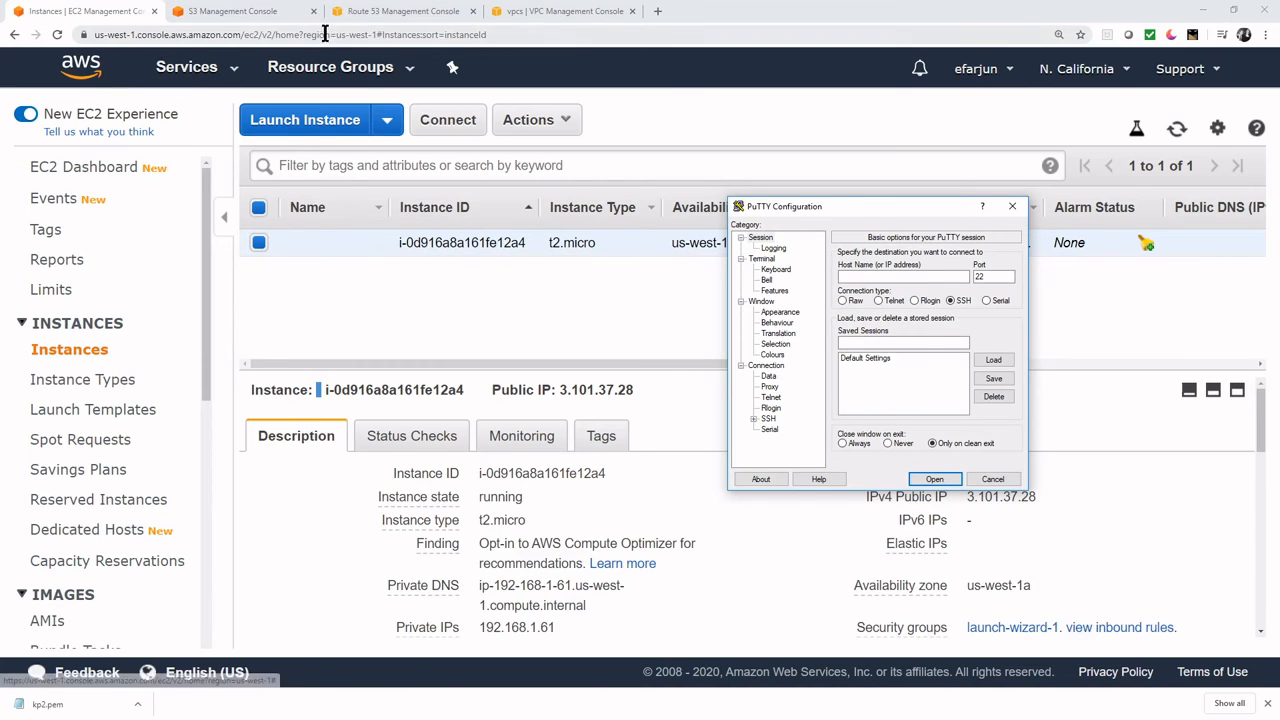
- Create an internet gateway with the Name tag ig1
left_click(522, 14)
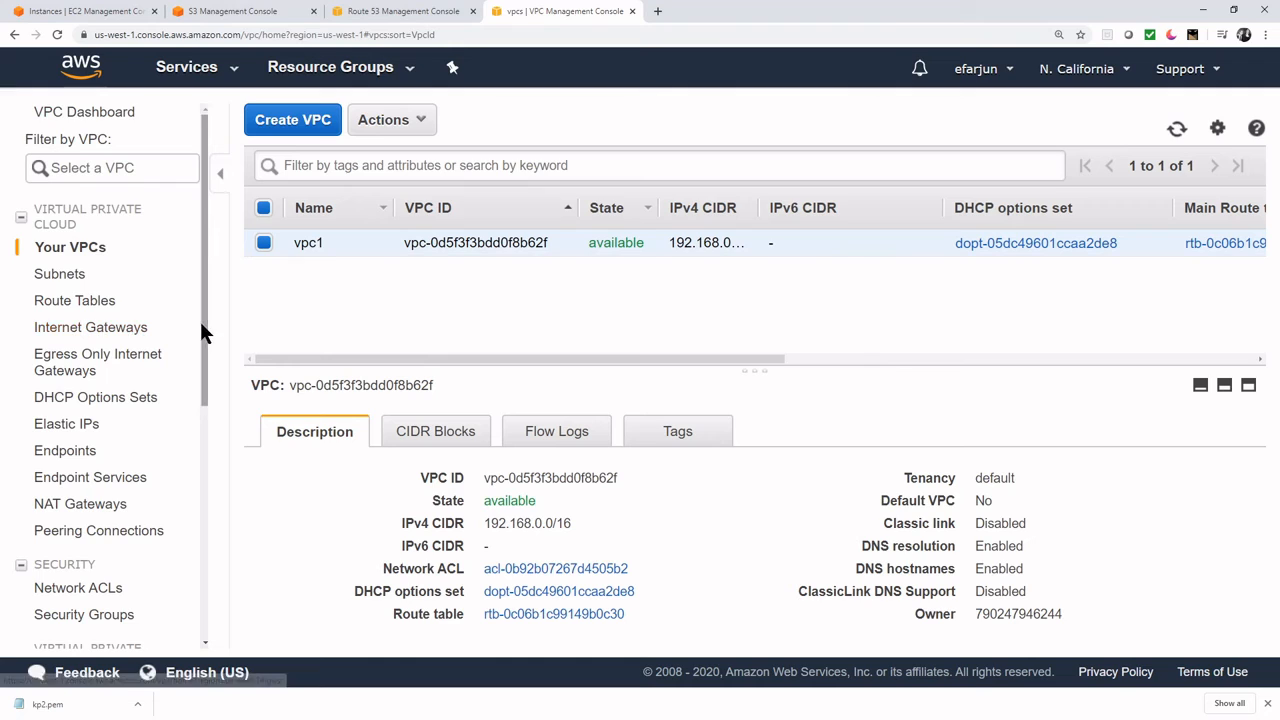
scroll(200, 333, "down", 1)
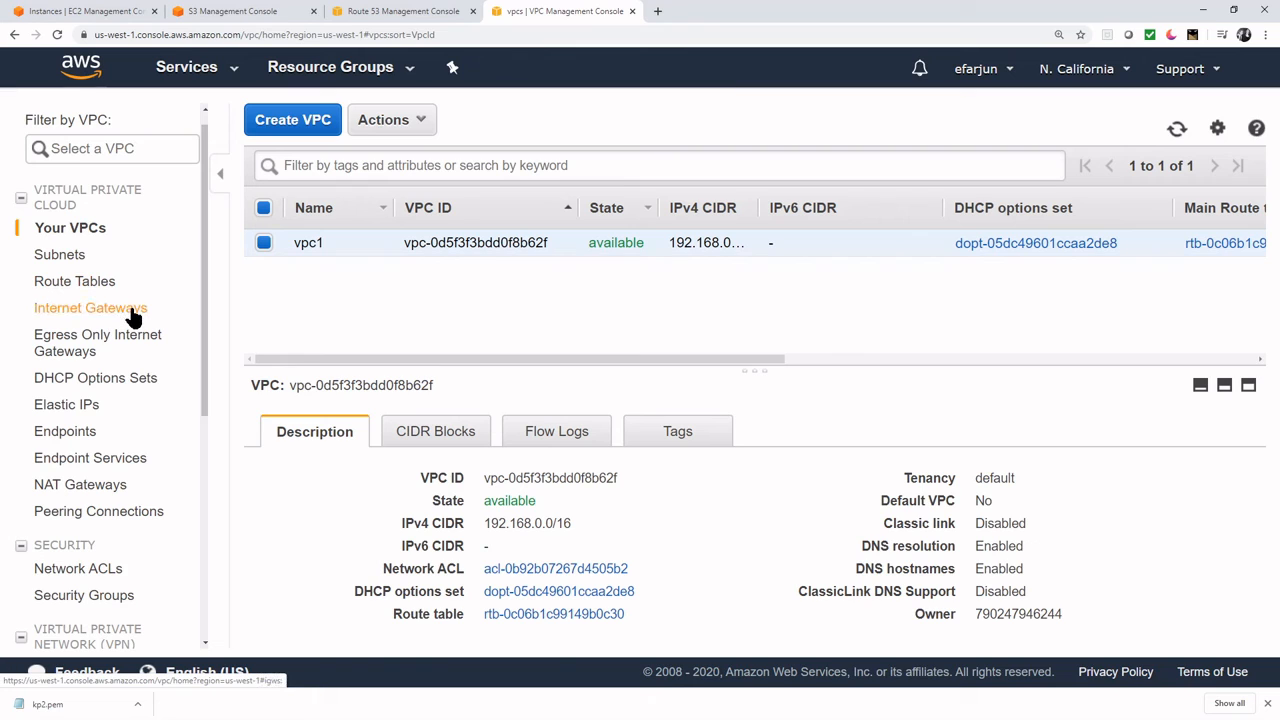
left_click(136, 312)
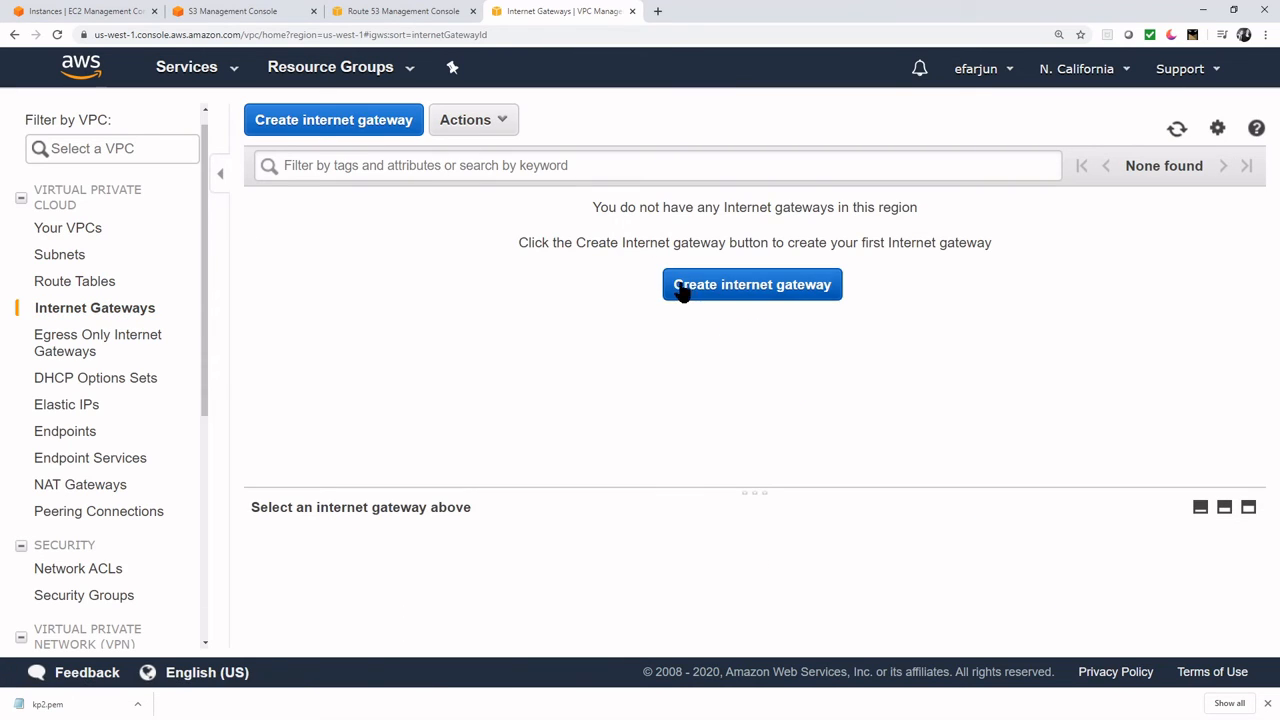
left_click(683, 287)
left_click(260, 256)
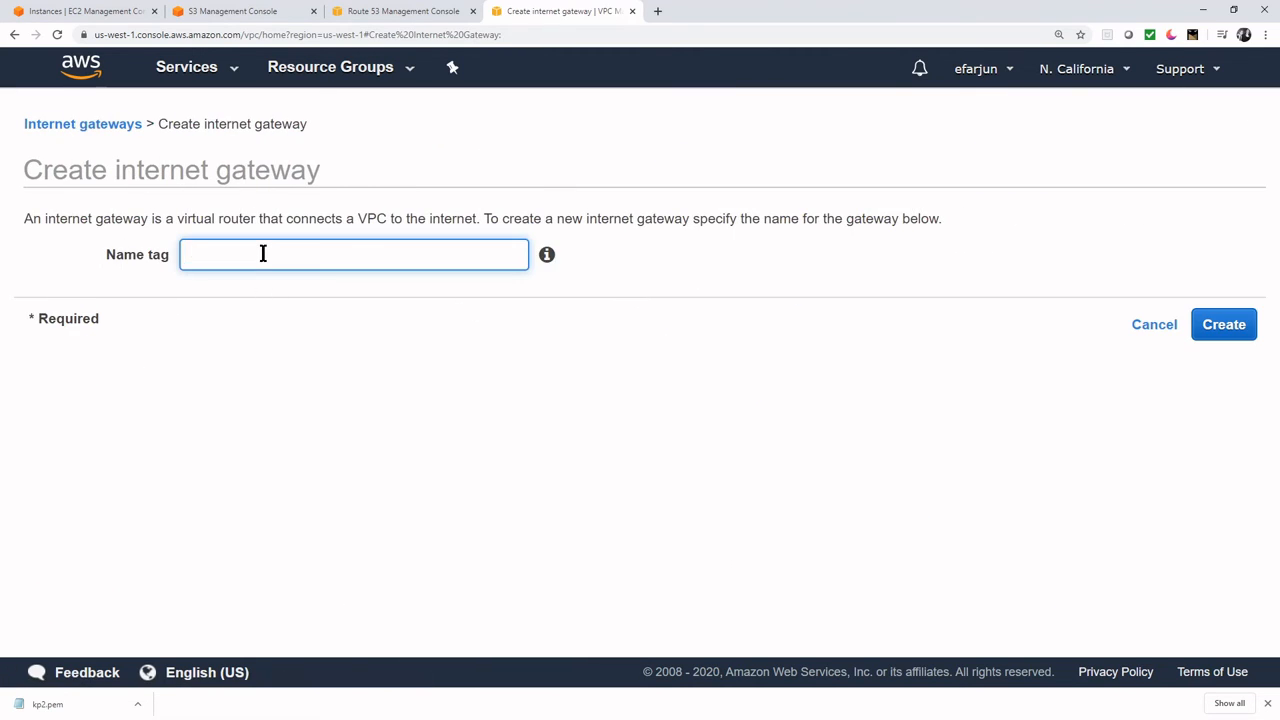
type("ig1")
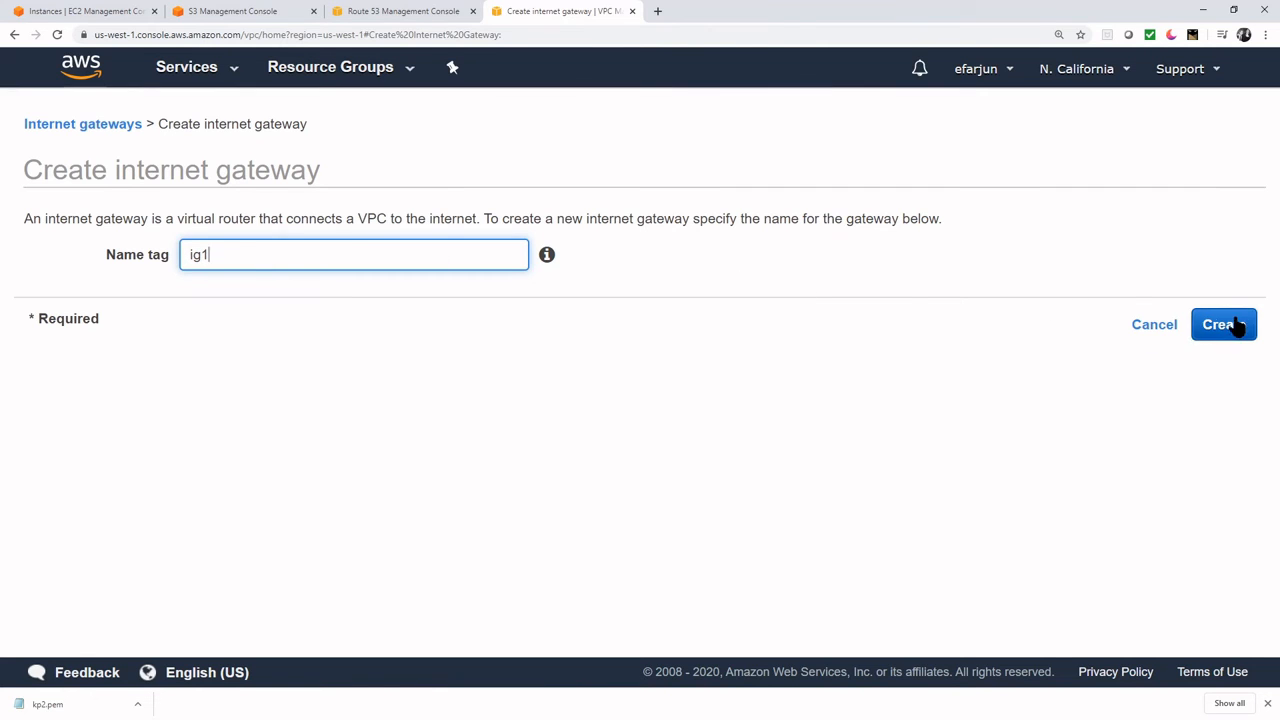
left_click(1237, 326)
left_click(910, 349)
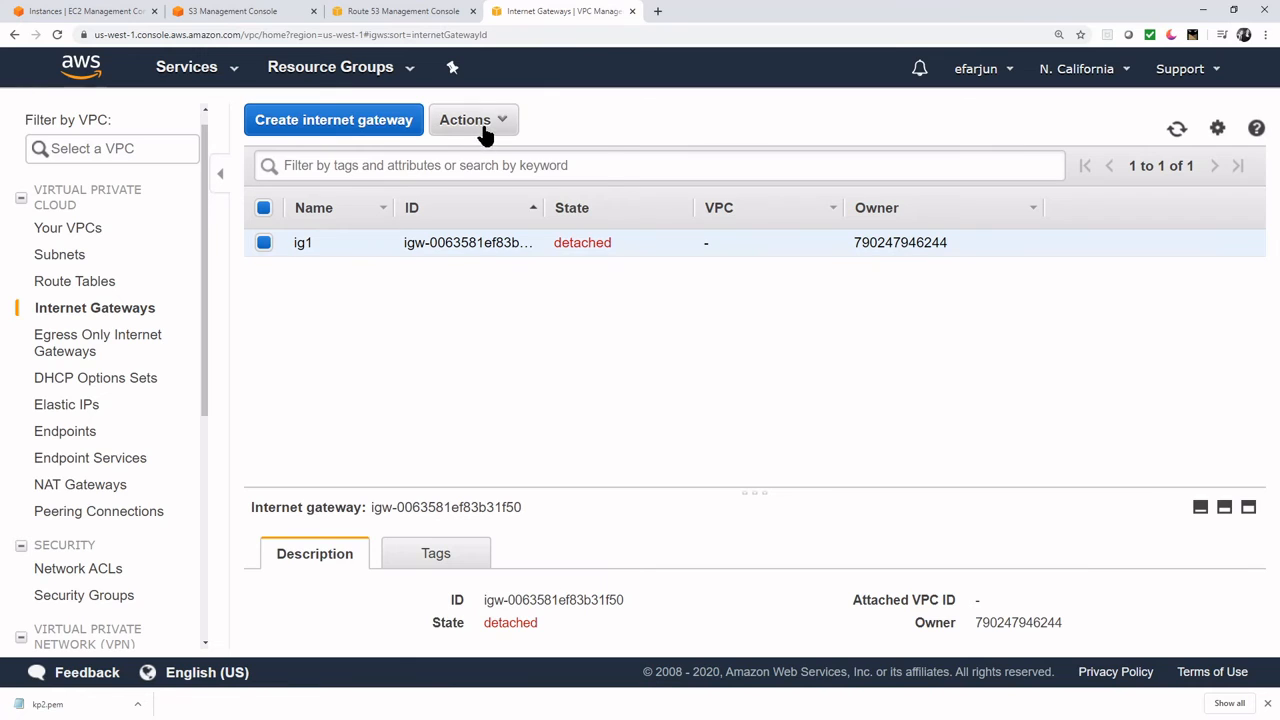
- Attach ig1 to vpc1
left_click(492, 124)
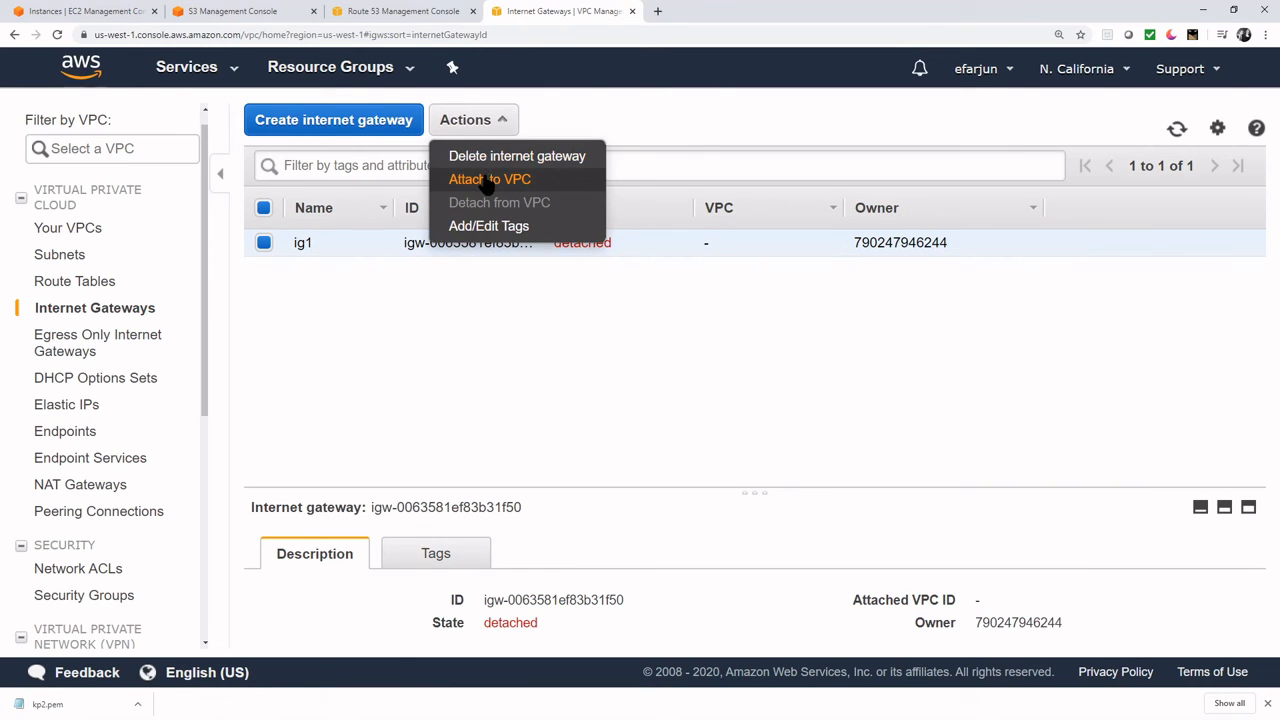
left_click(489, 181)
left_click(618, 257)
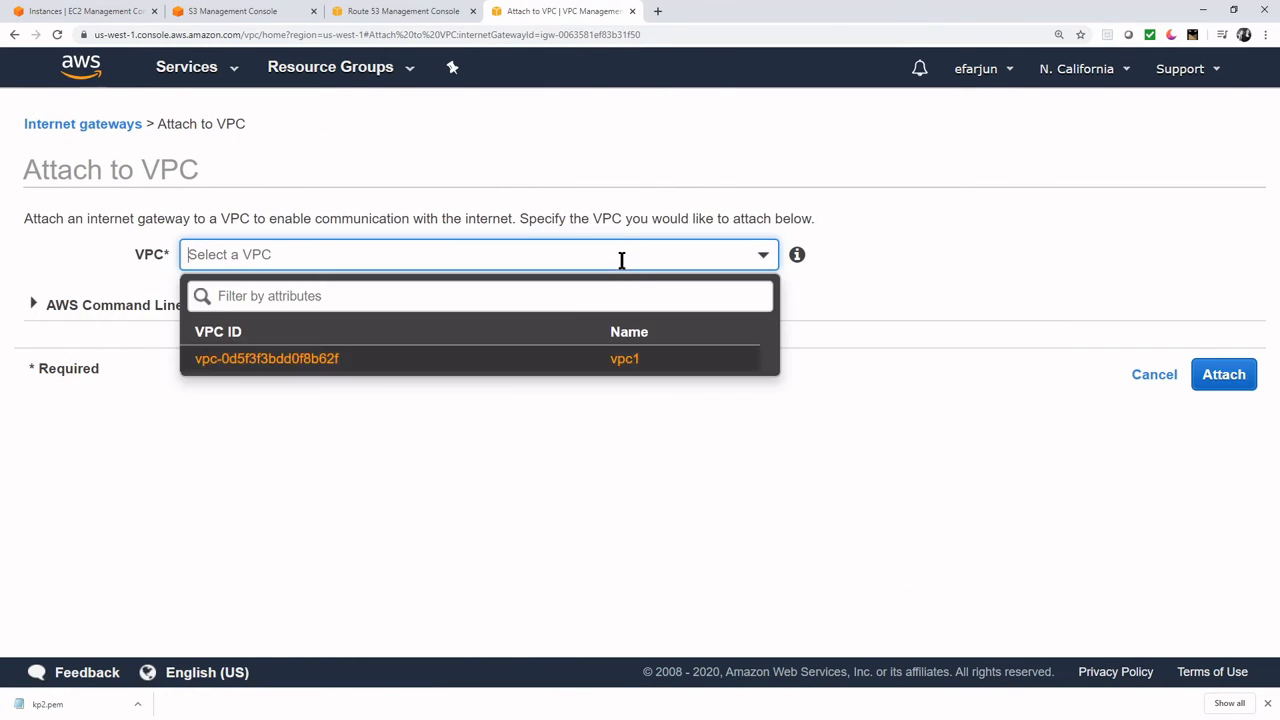
left_click(563, 362)
left_click(1226, 376)
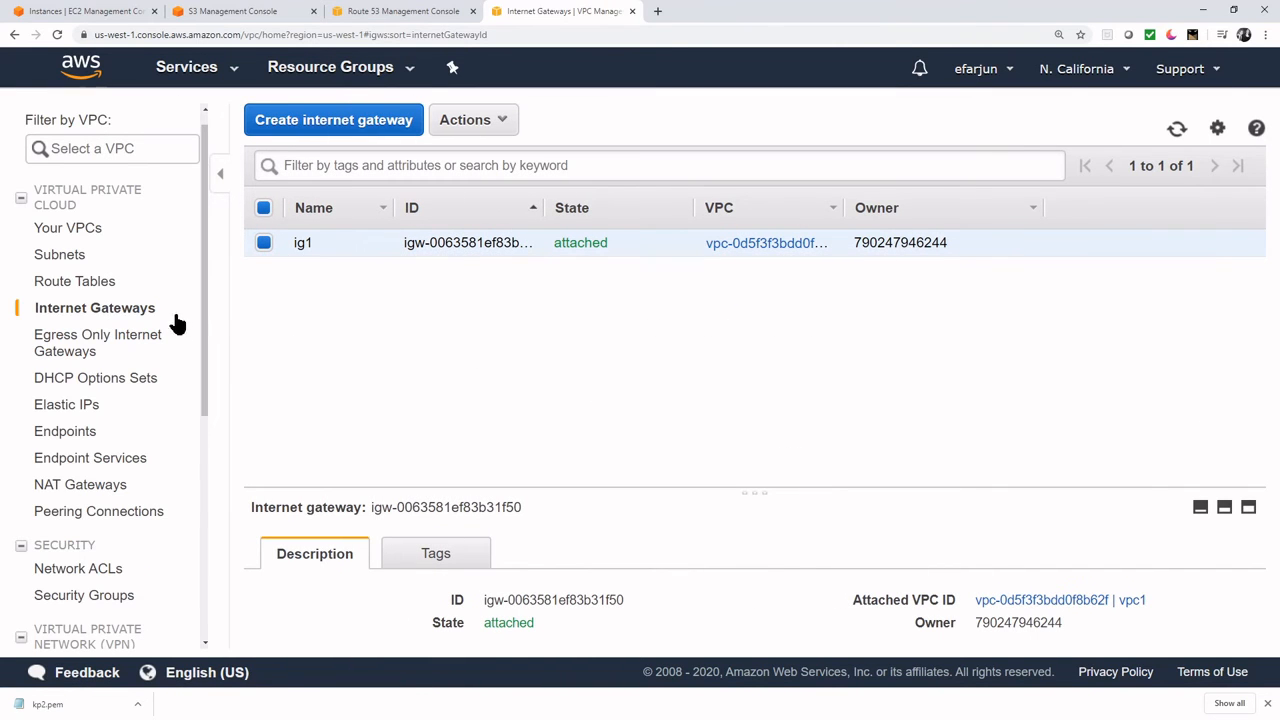
- Add a 0.0.0.0/0 route to the main route table targeting igw-0063581ef83b31f50 and save it
left_click(113, 285)
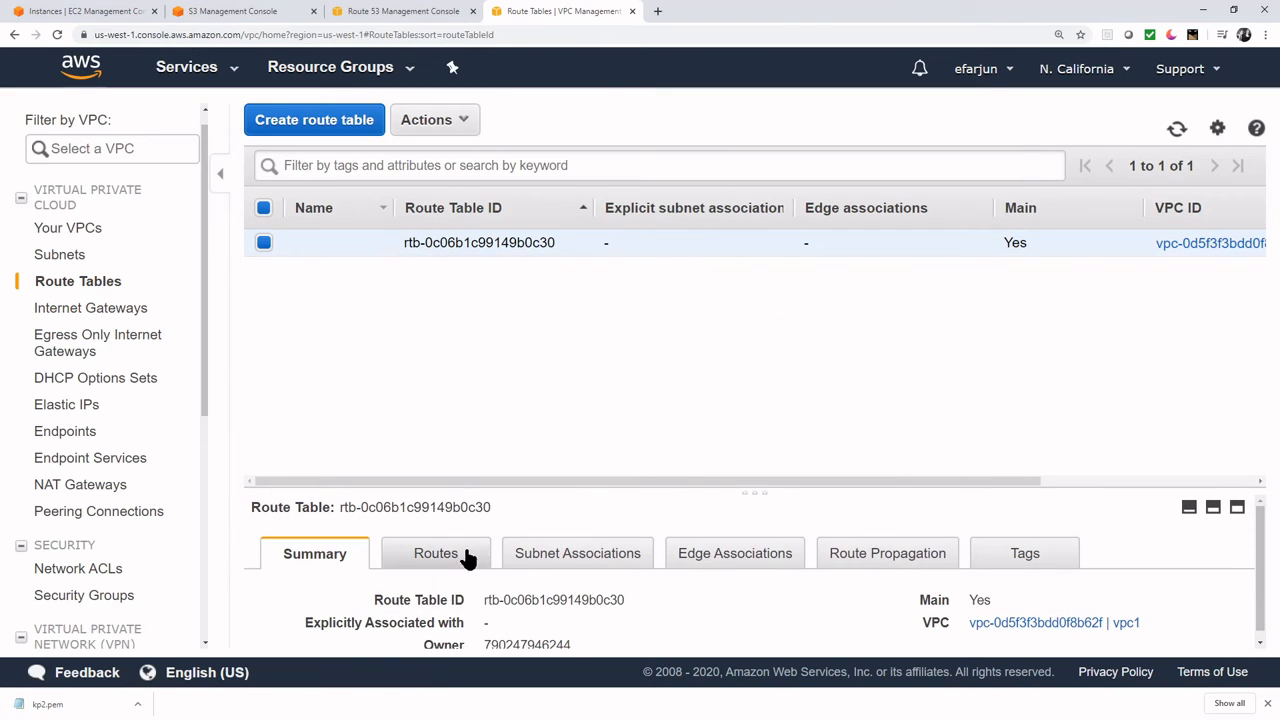
left_click(467, 557)
scroll(455, 560, "down", 1)
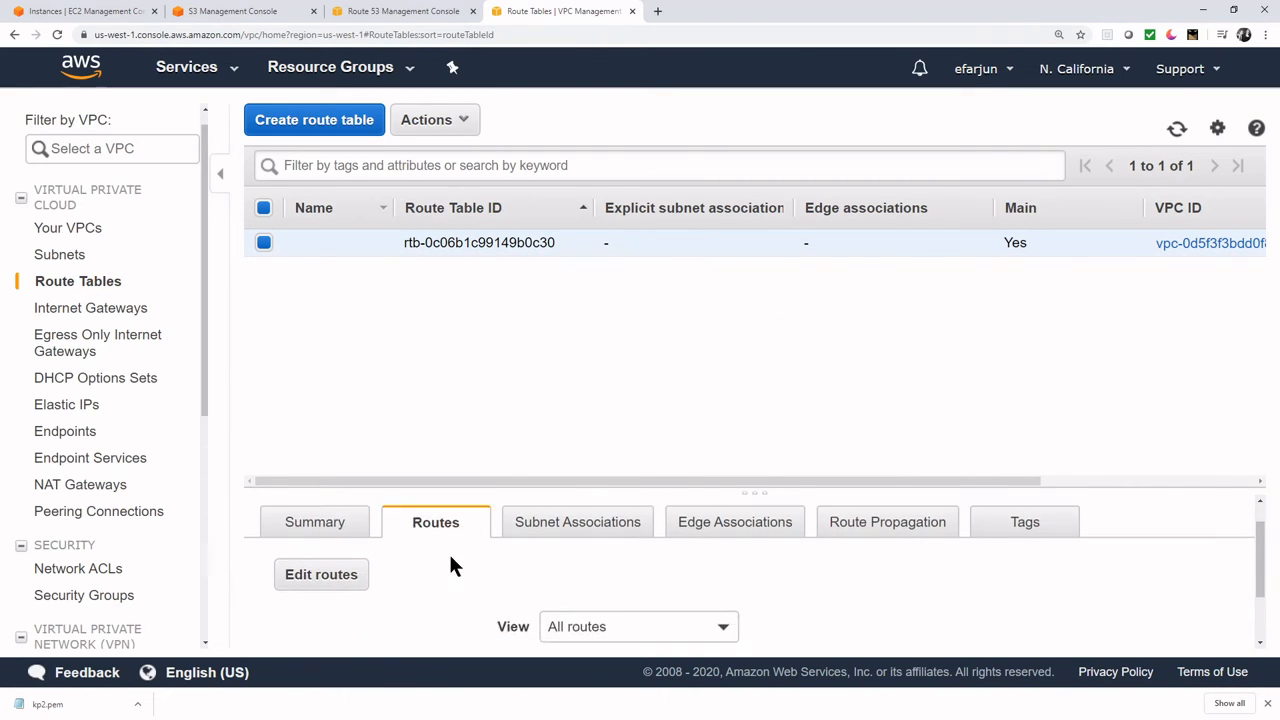
left_click(348, 545)
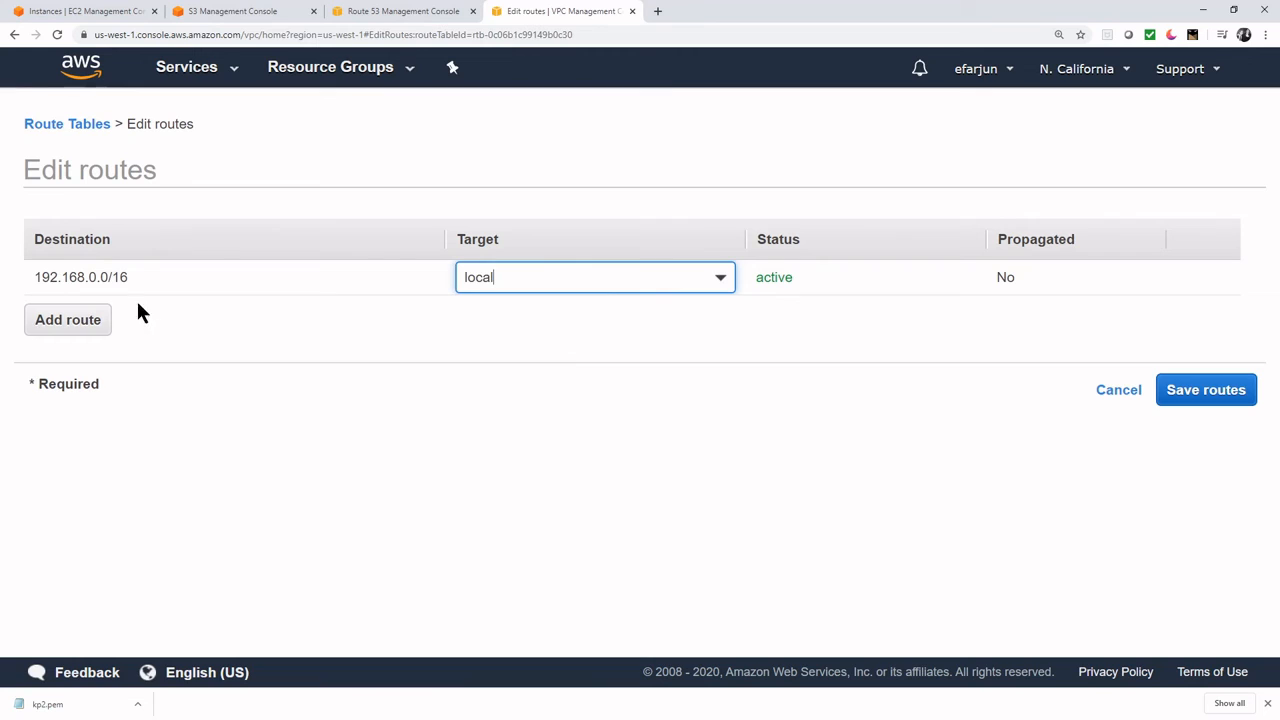
left_click(98, 330)
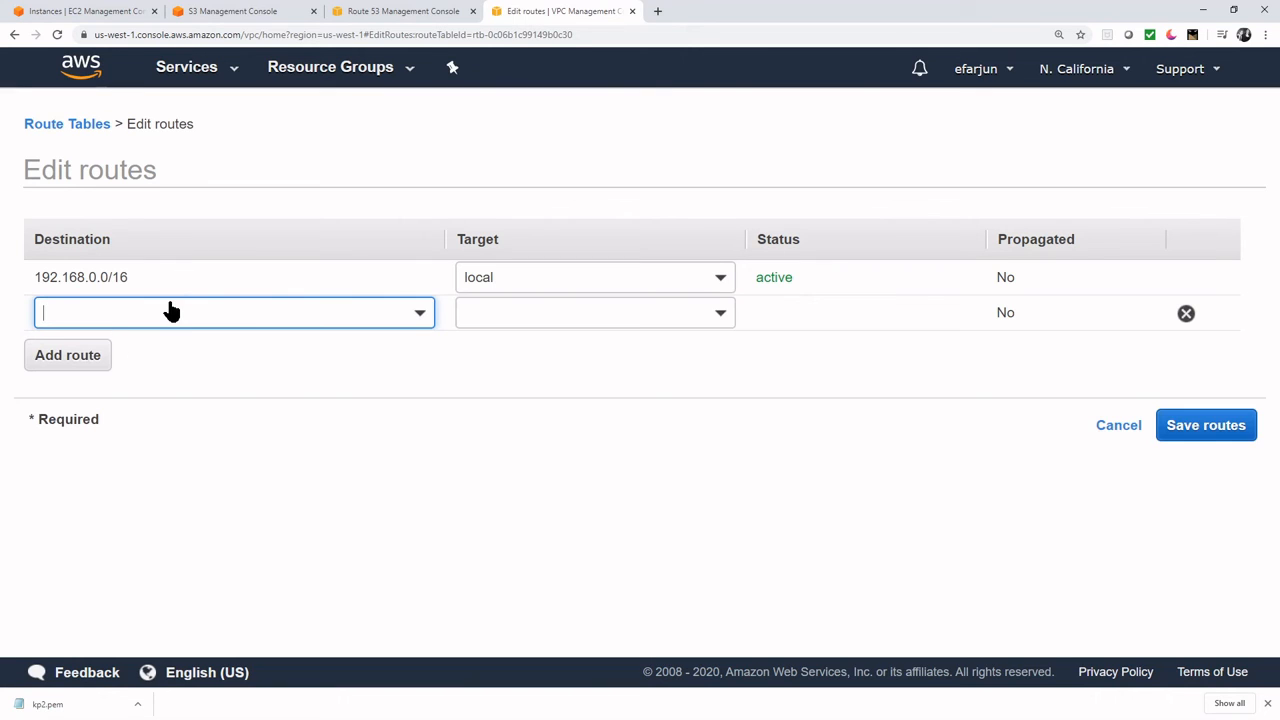
type("0.0.0.0")
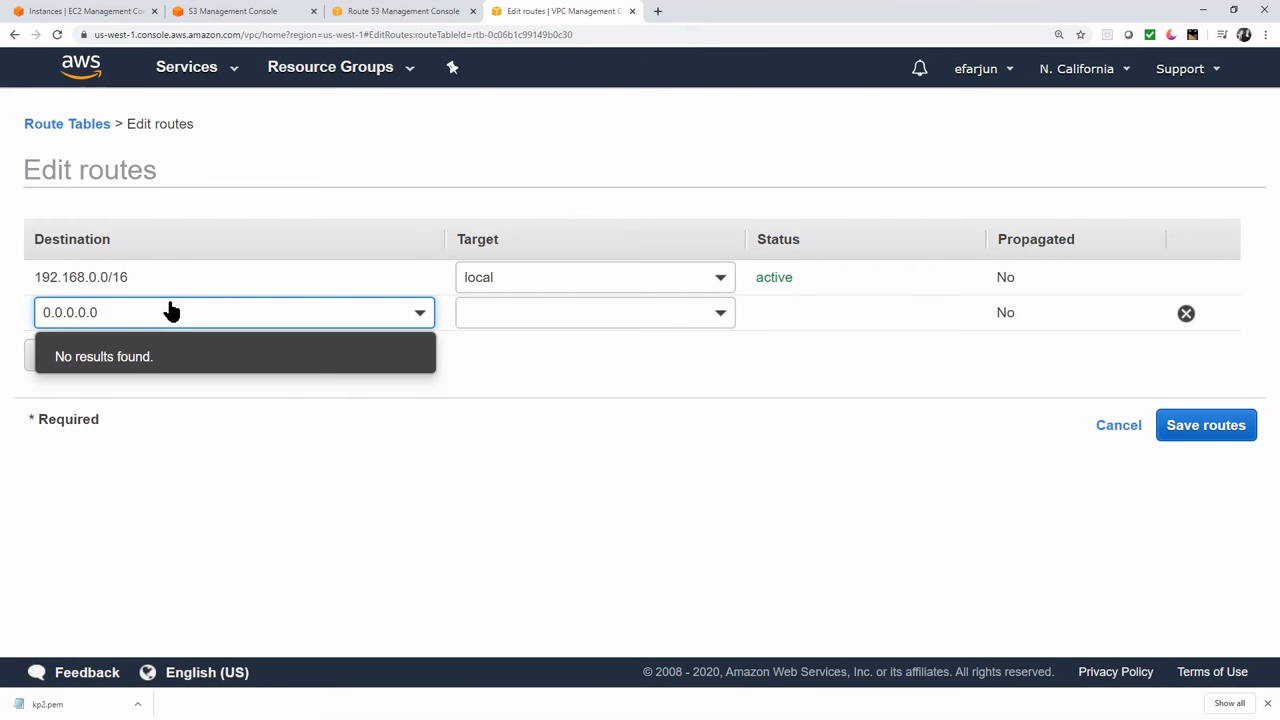
type("/0")
left_click(640, 314)
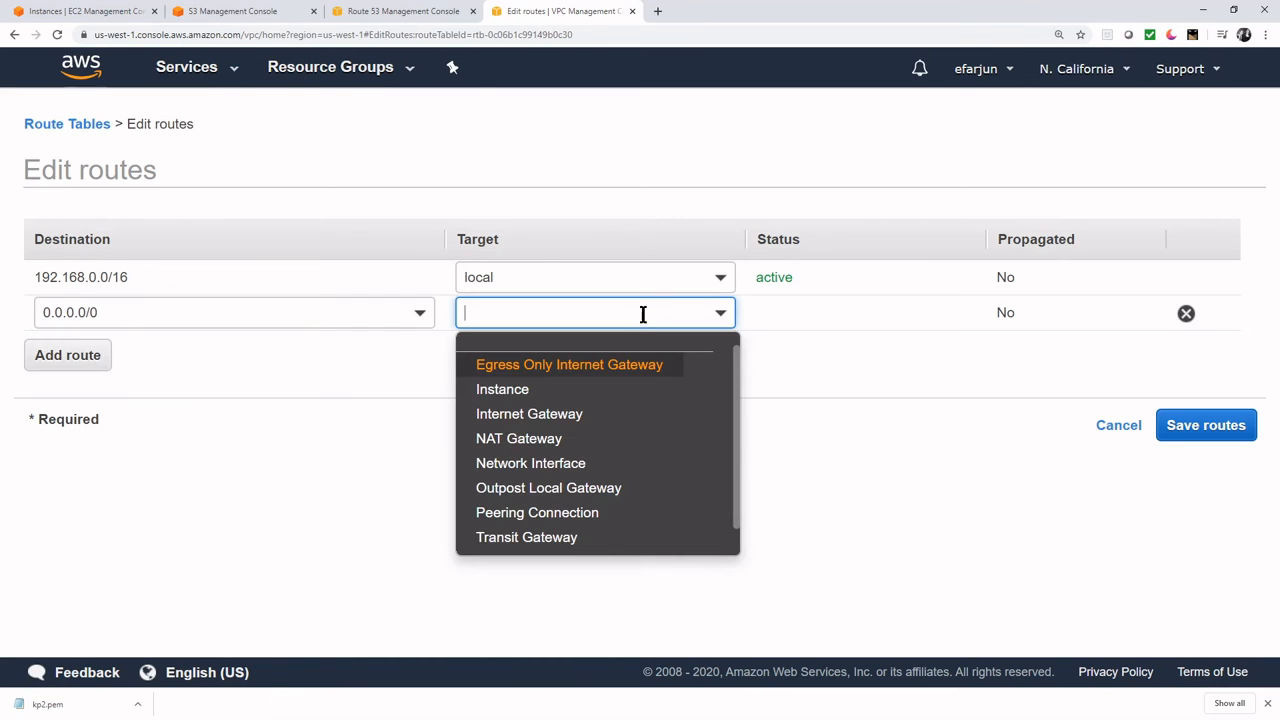
left_click(580, 416)
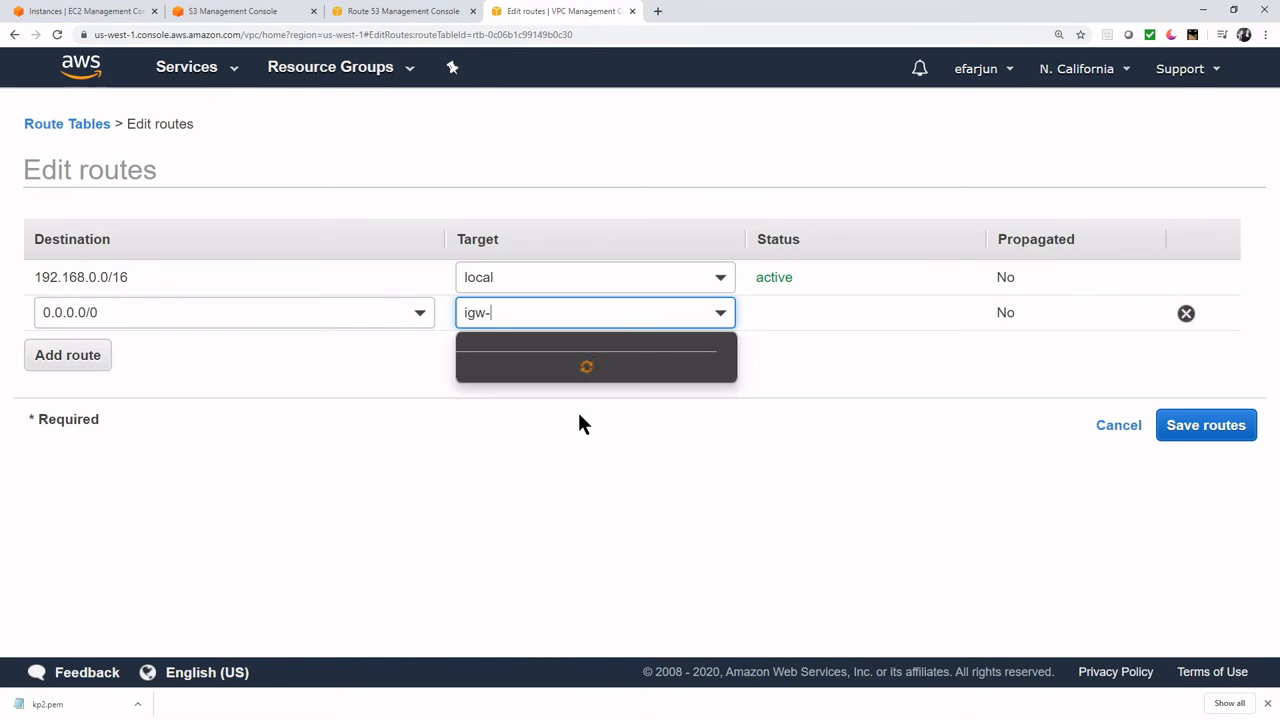
left_click(597, 368)
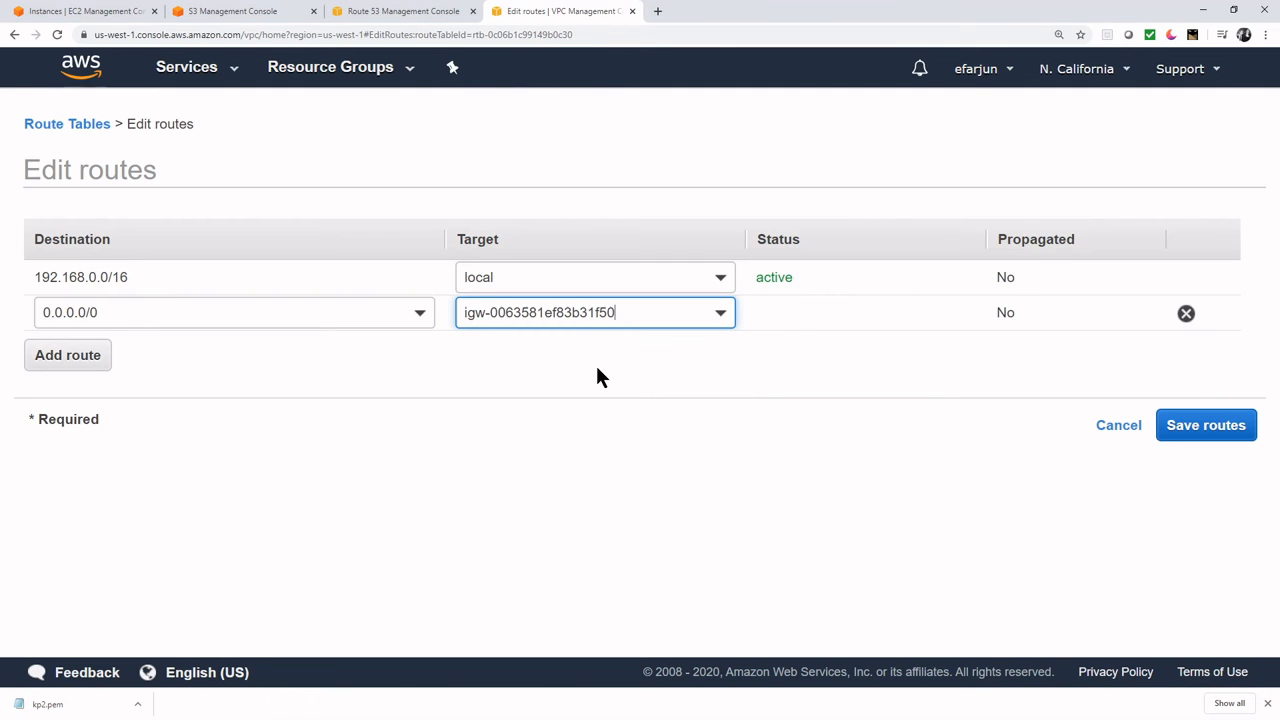
left_click(1205, 426)
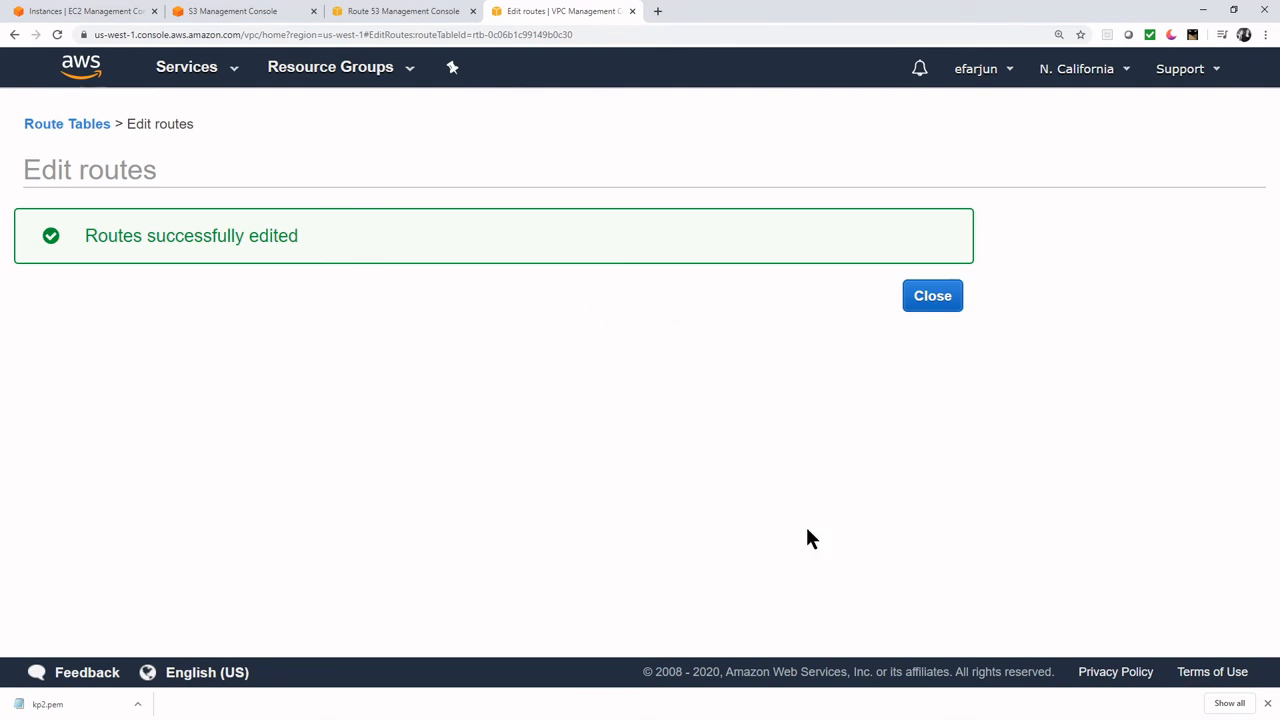
left_click(933, 300)
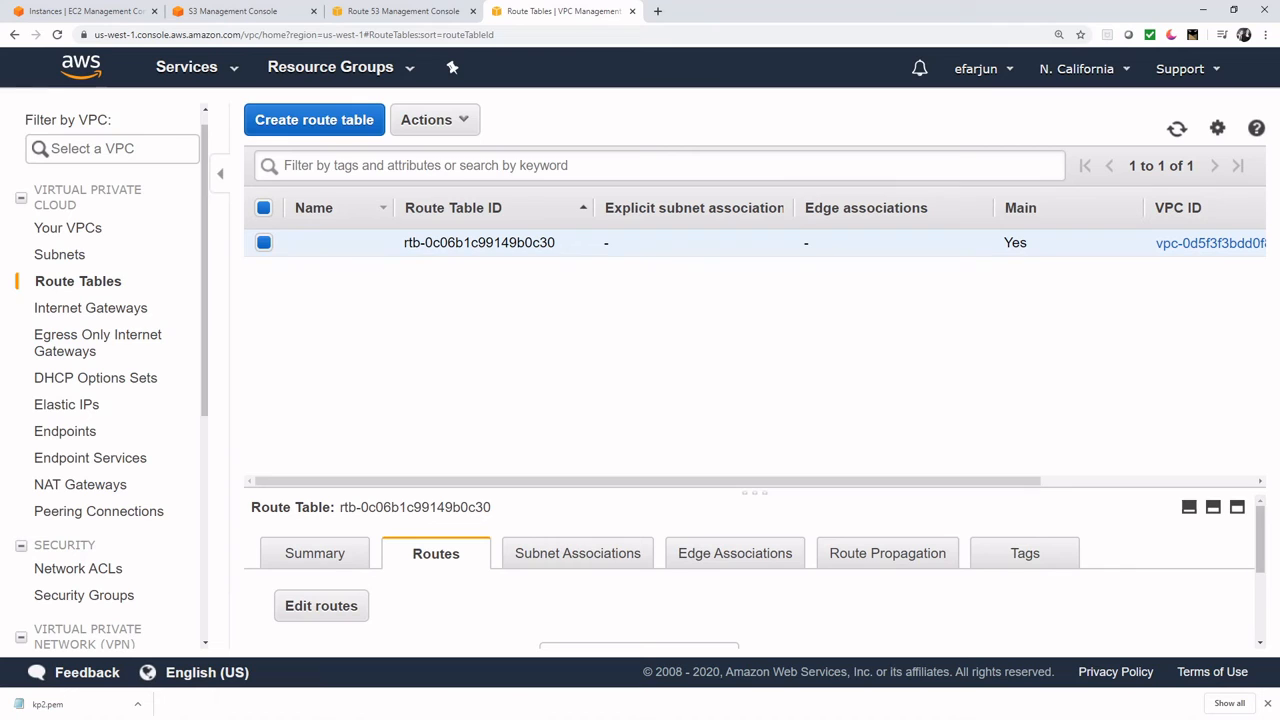
- Set kp2.ppk from Documents as PuTTY's SSH Auth private key, then go back to Session
key("alt+Tab")
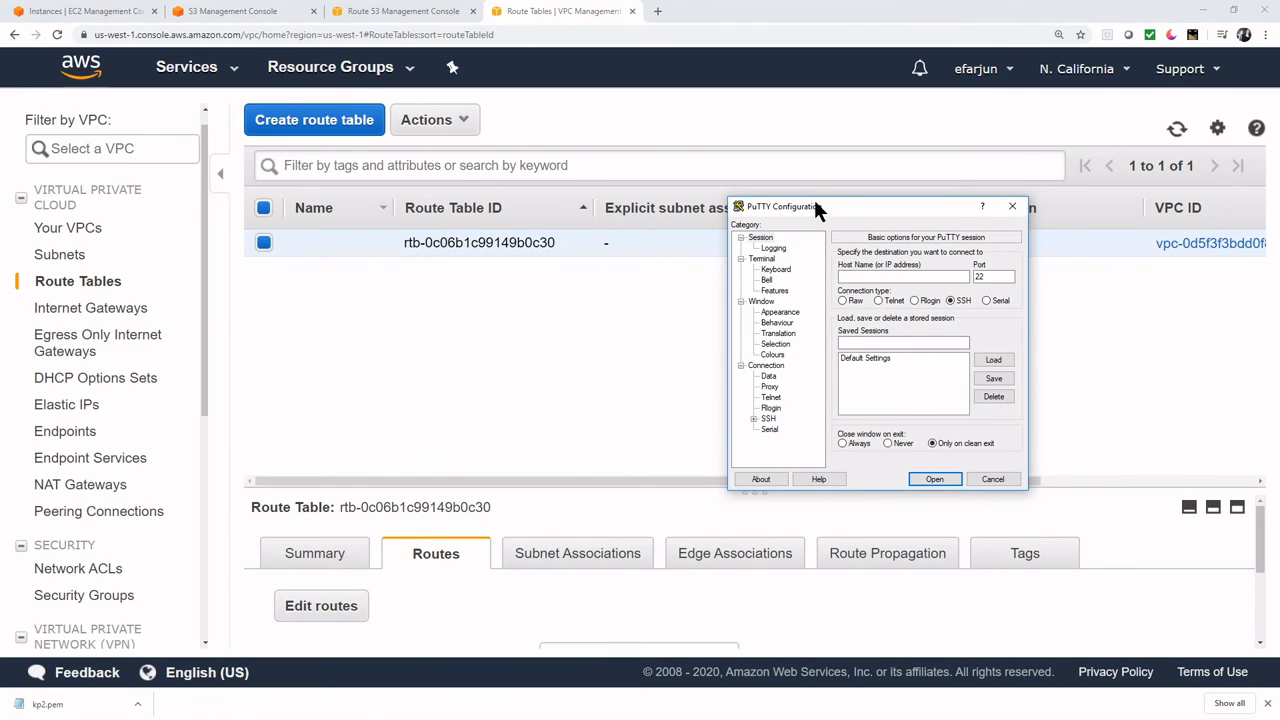
left_click_drag(813, 206, 566, 219)
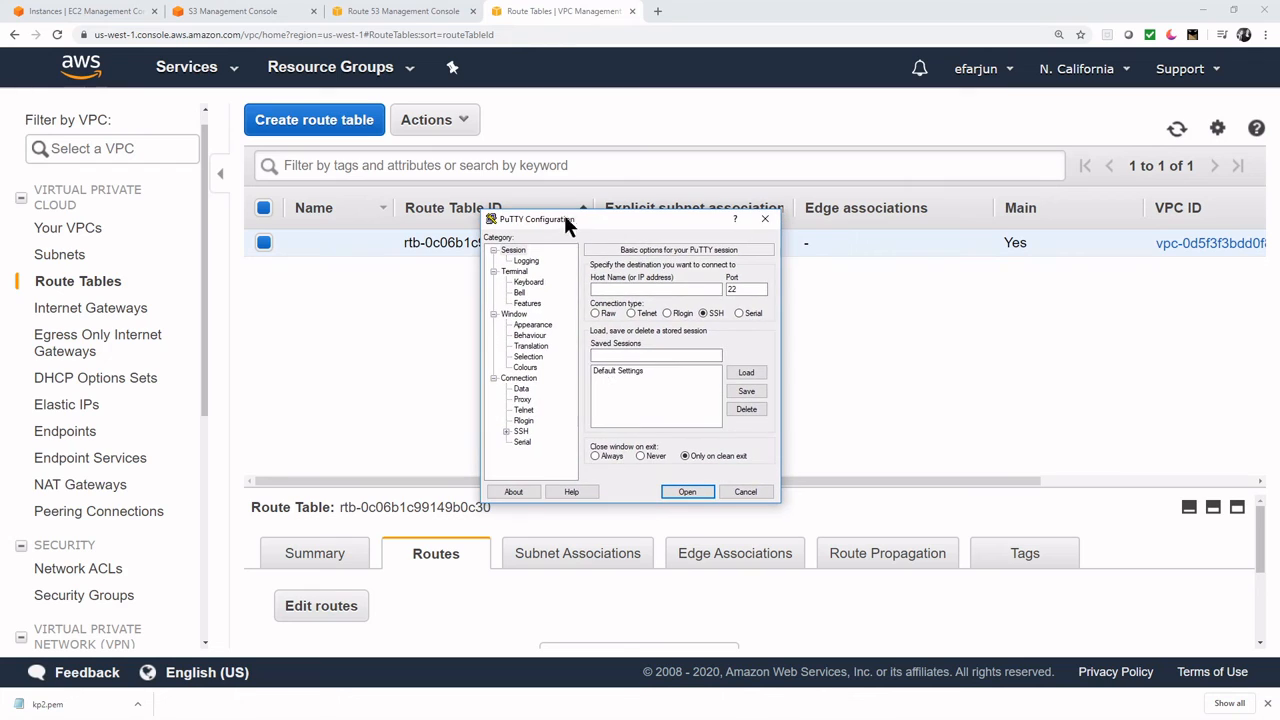
left_click(520, 431)
left_click(506, 431)
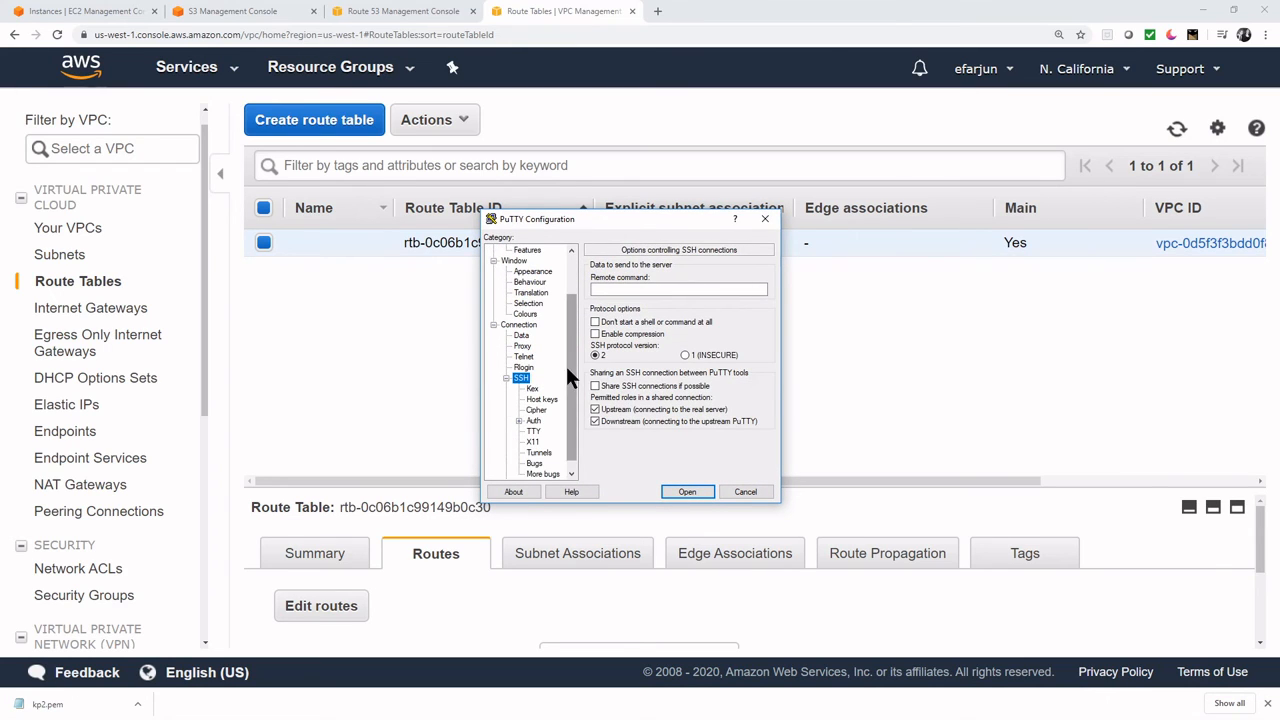
scroll(566, 370, "down", 1)
left_click(533, 411)
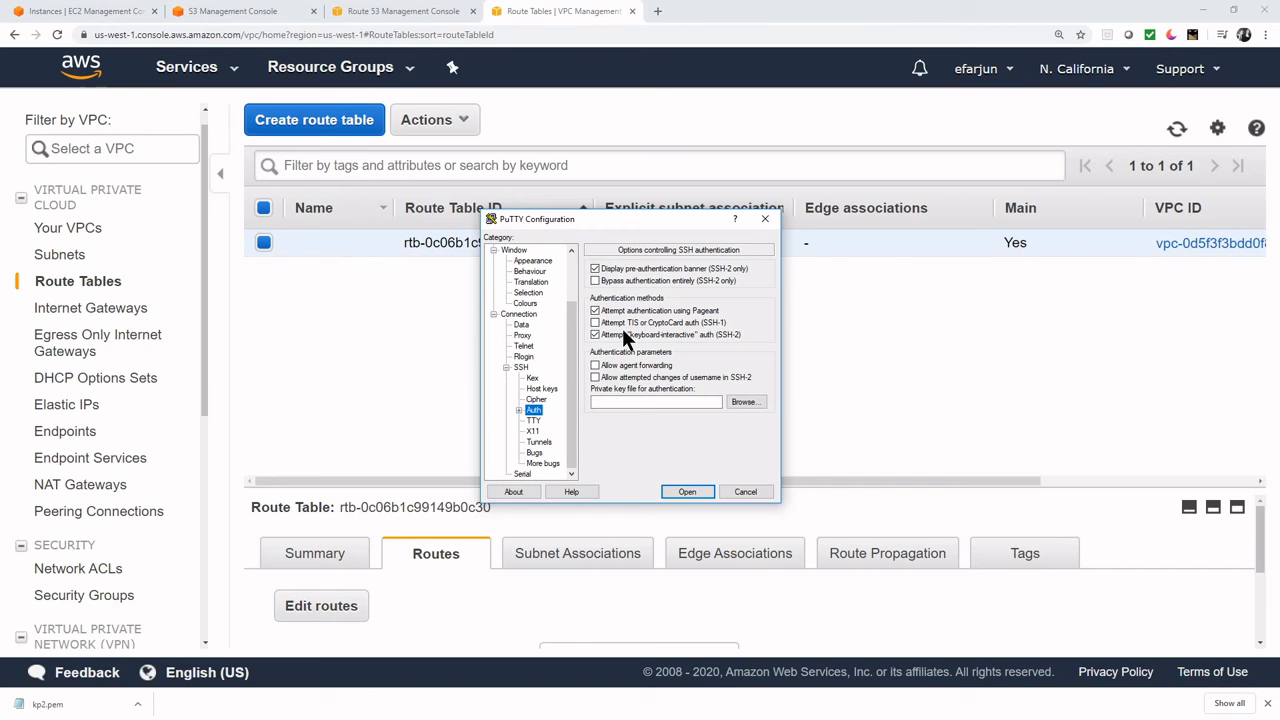
left_click(752, 402)
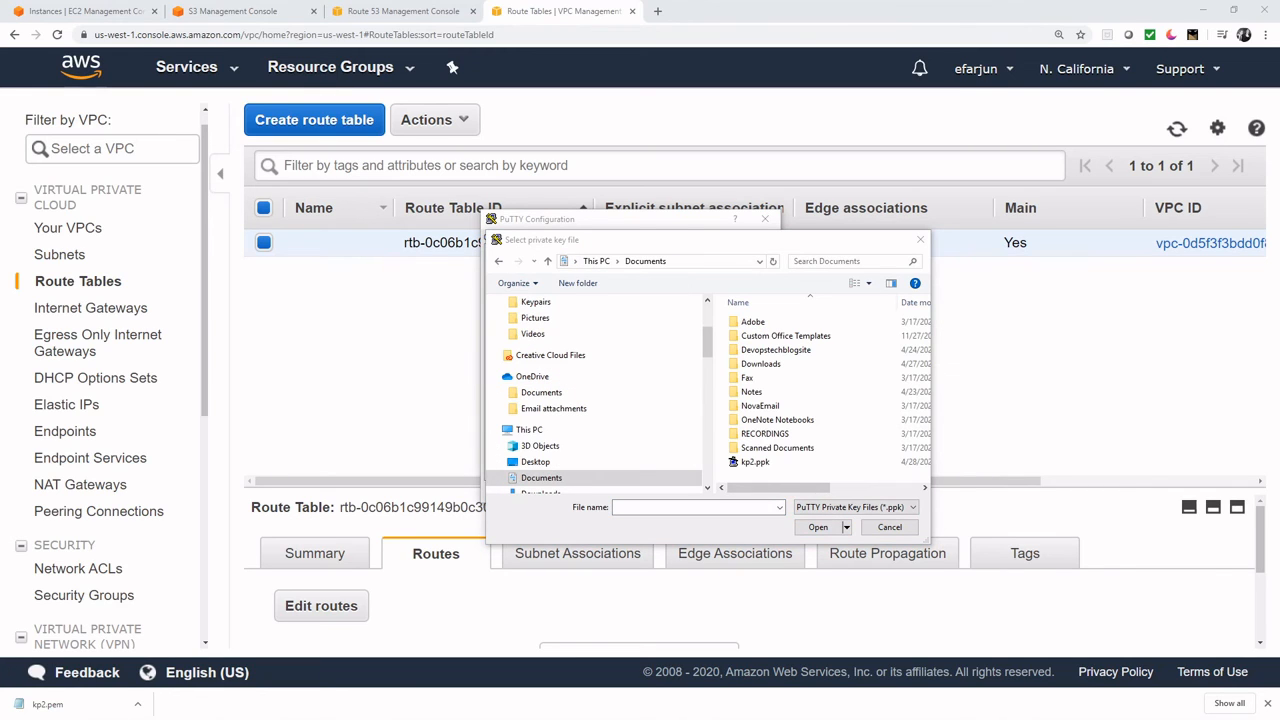
left_click(756, 461)
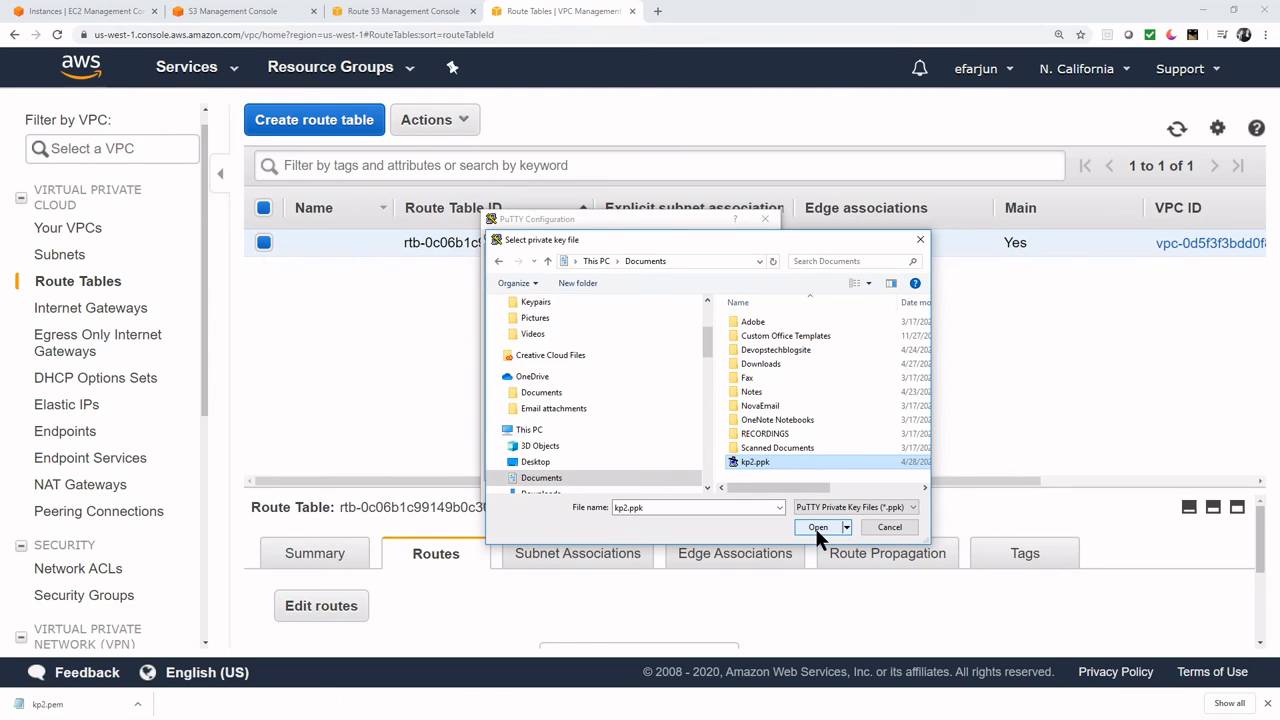
left_click(816, 527)
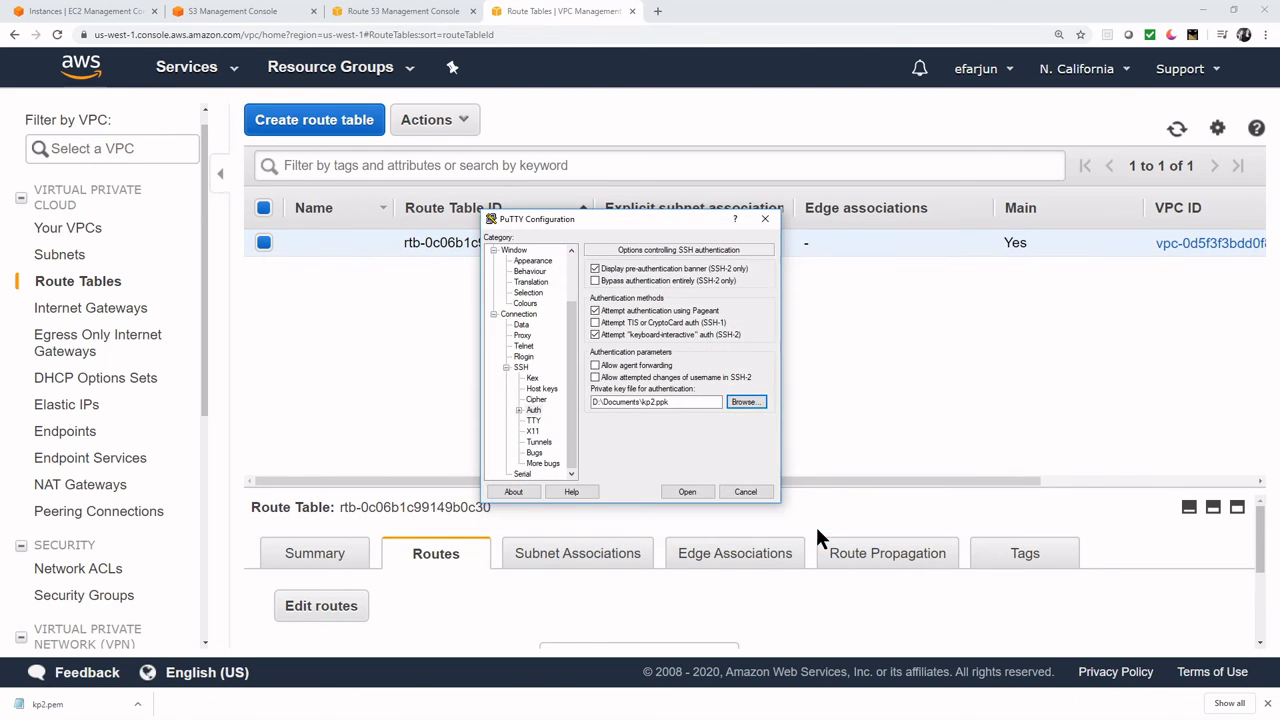
left_click_drag(570, 389, 572, 335)
left_click(514, 251)
left_click(700, 290)
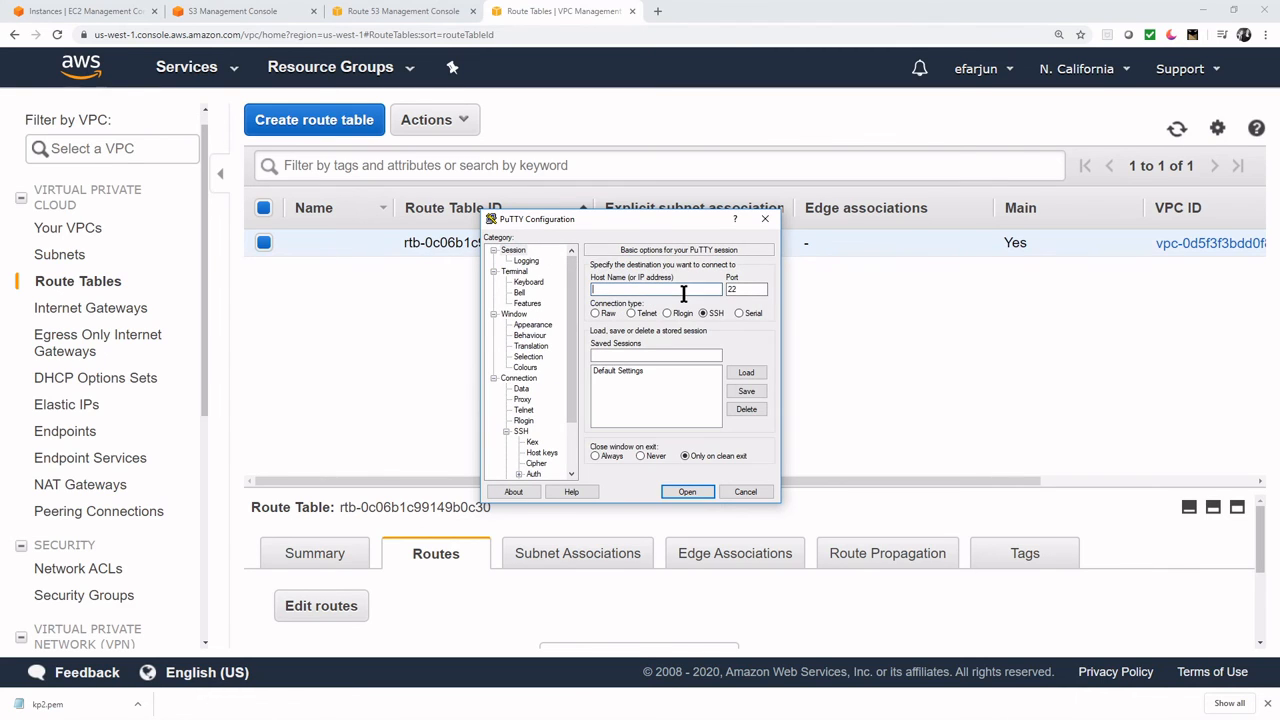
- Enter ec2-user@ plus the instance's copied public IP 3.101.37.28 as the PuTTY host name
left_click(75, 14)
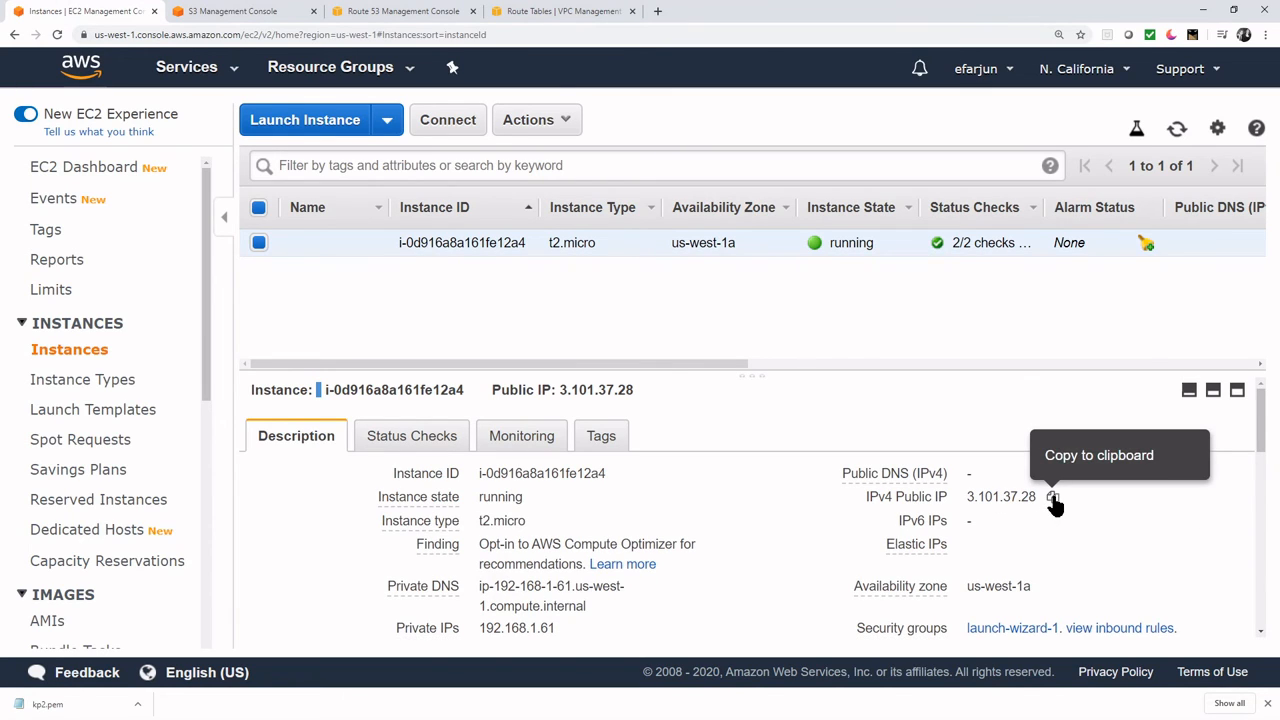
left_click(1053, 497)
key("alt+Tab")
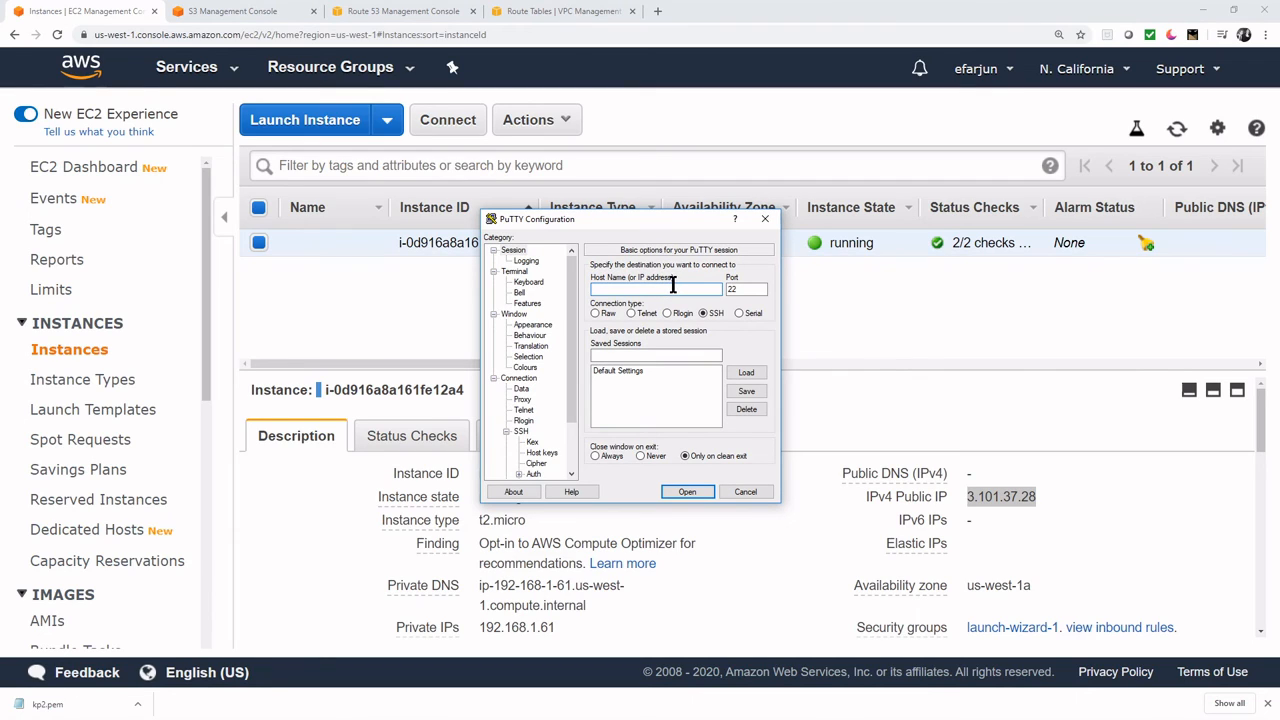
type("ec2-user@")
right_click(638, 287)
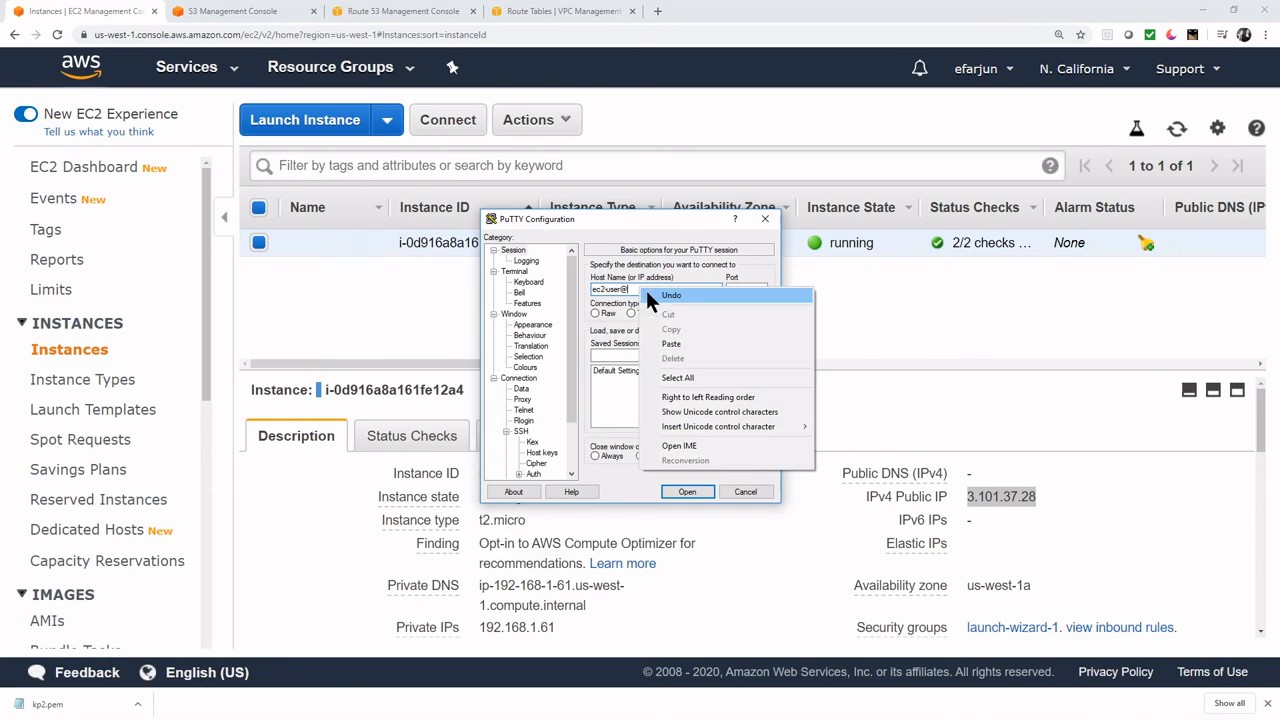
left_click(676, 338)
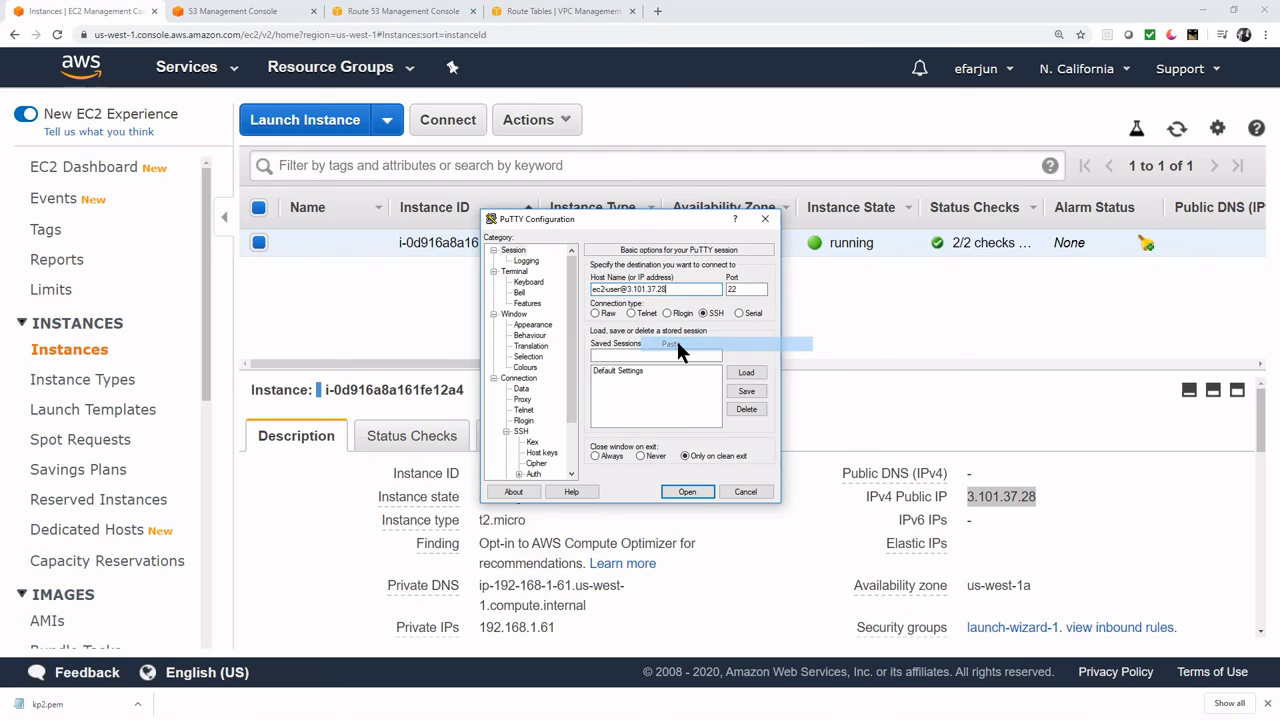
- Connect over SSH and trust the server's host key
left_click(690, 491)
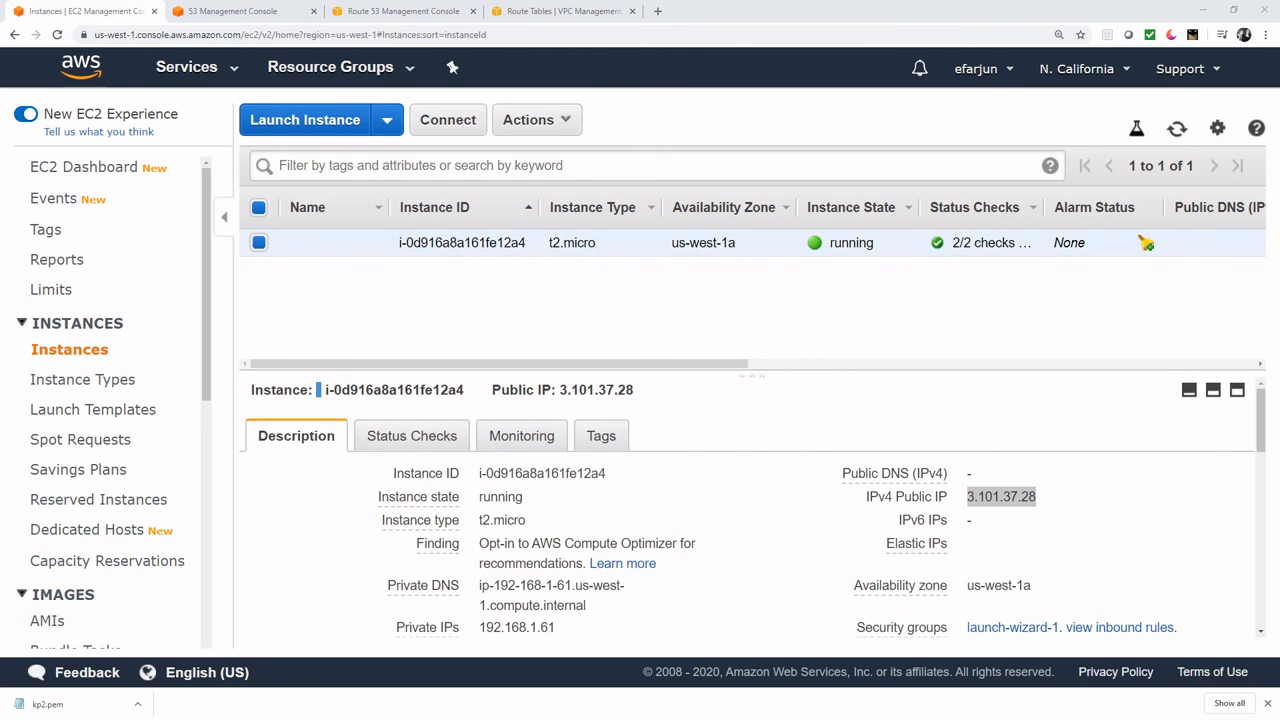
left_click_drag(934, 268, 635, 266)
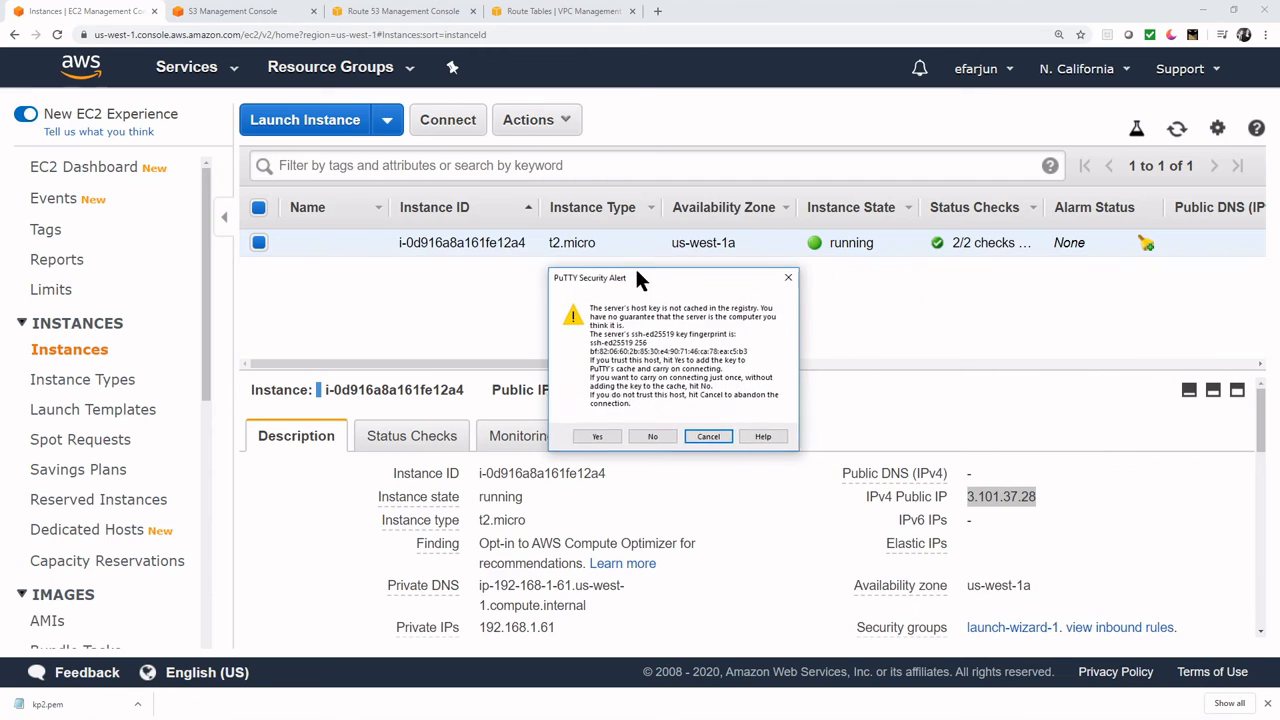
left_click(596, 437)
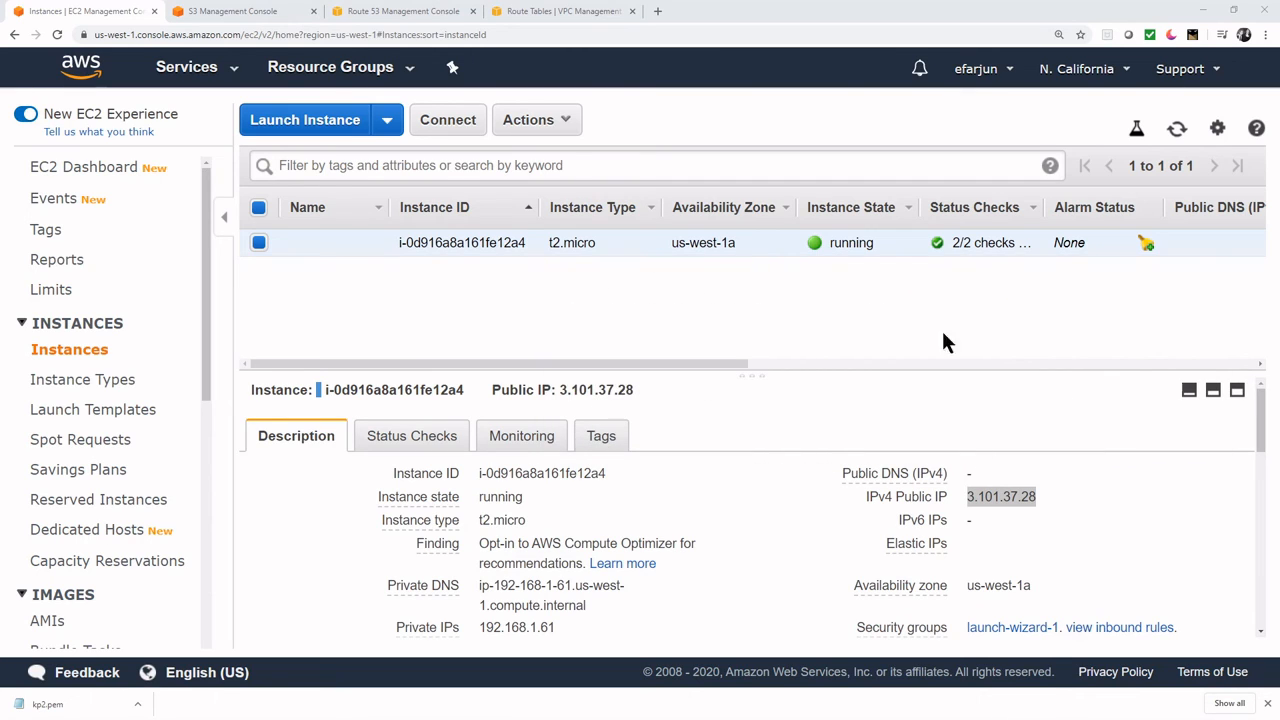
left_click_drag(793, 114, 650, 160)
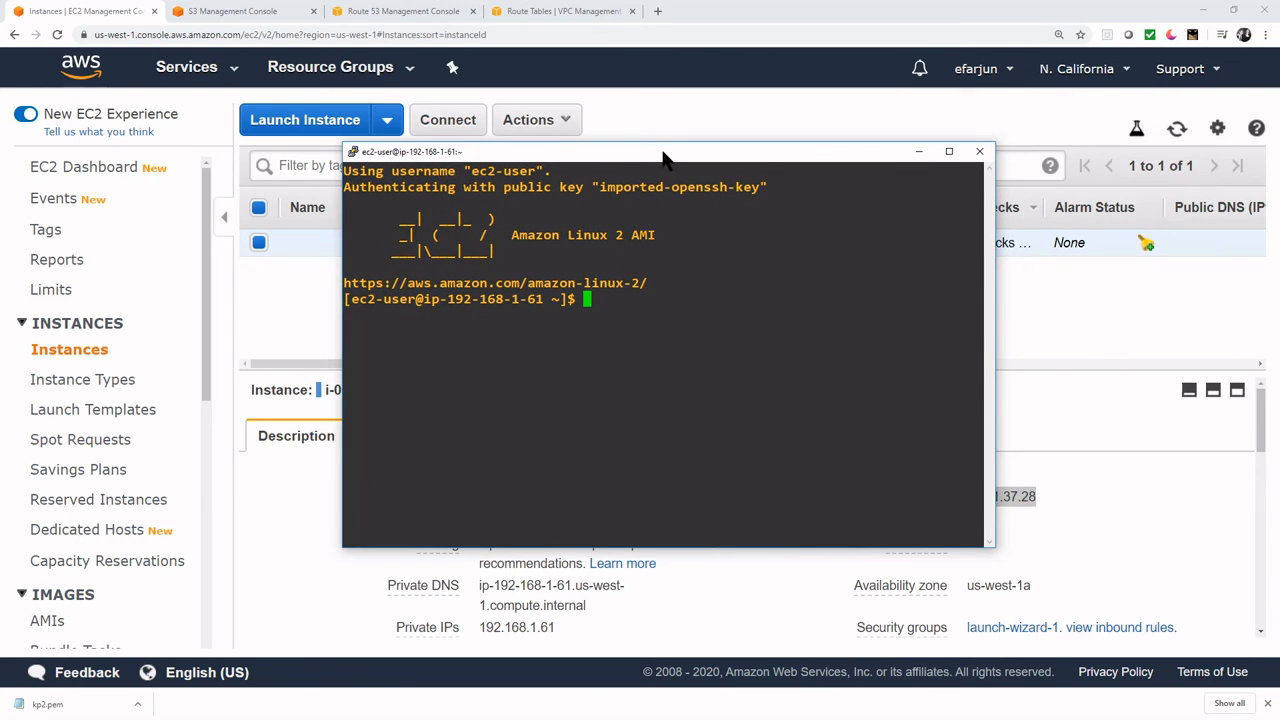
- Review the A record's details in the Route 53 record sets
left_click_drag(660, 152, 424, 144)
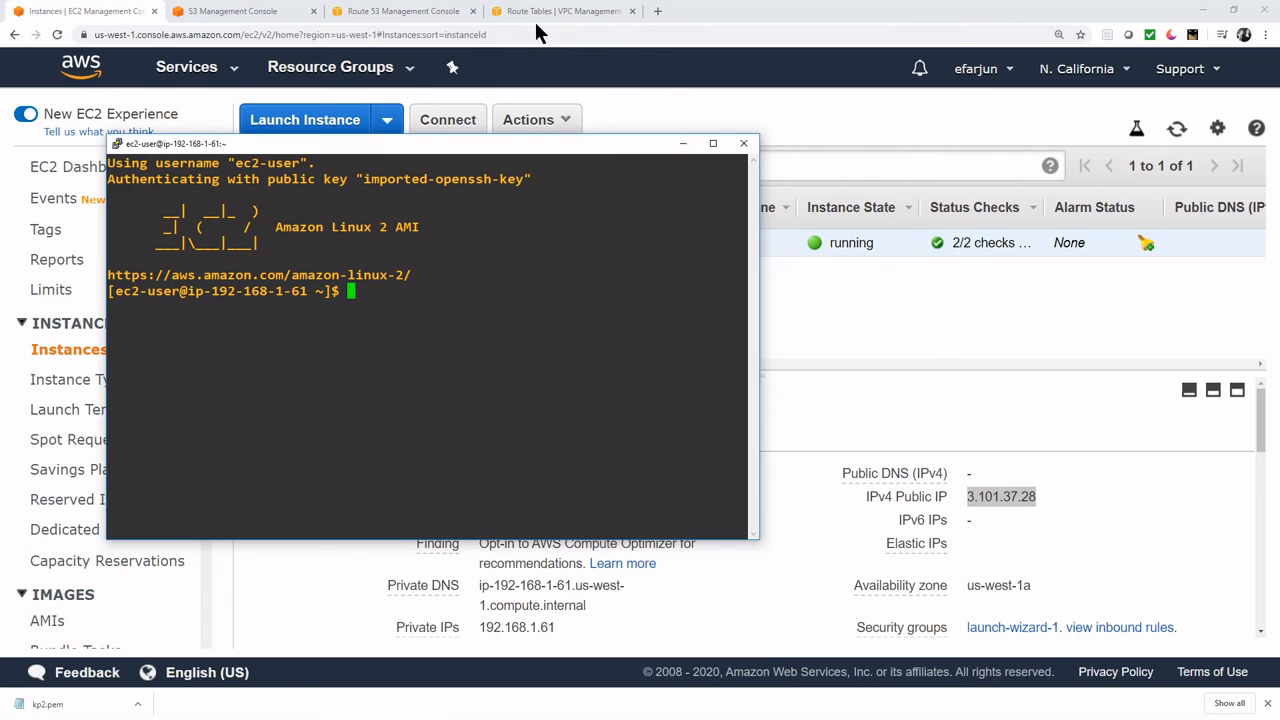
left_click(430, 15)
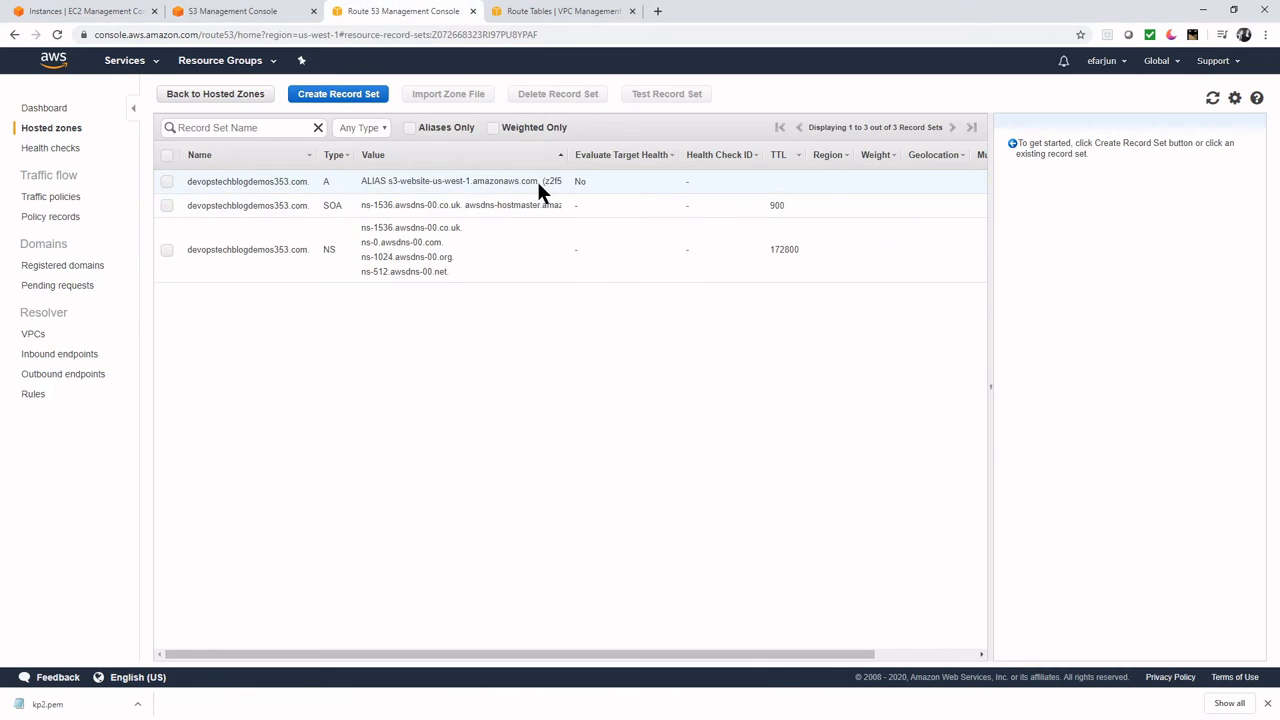
left_click_drag(539, 182, 386, 179)
- Run yum install -y curl on the instance, rerunning it as root with sudo !!
key("alt+Tab")
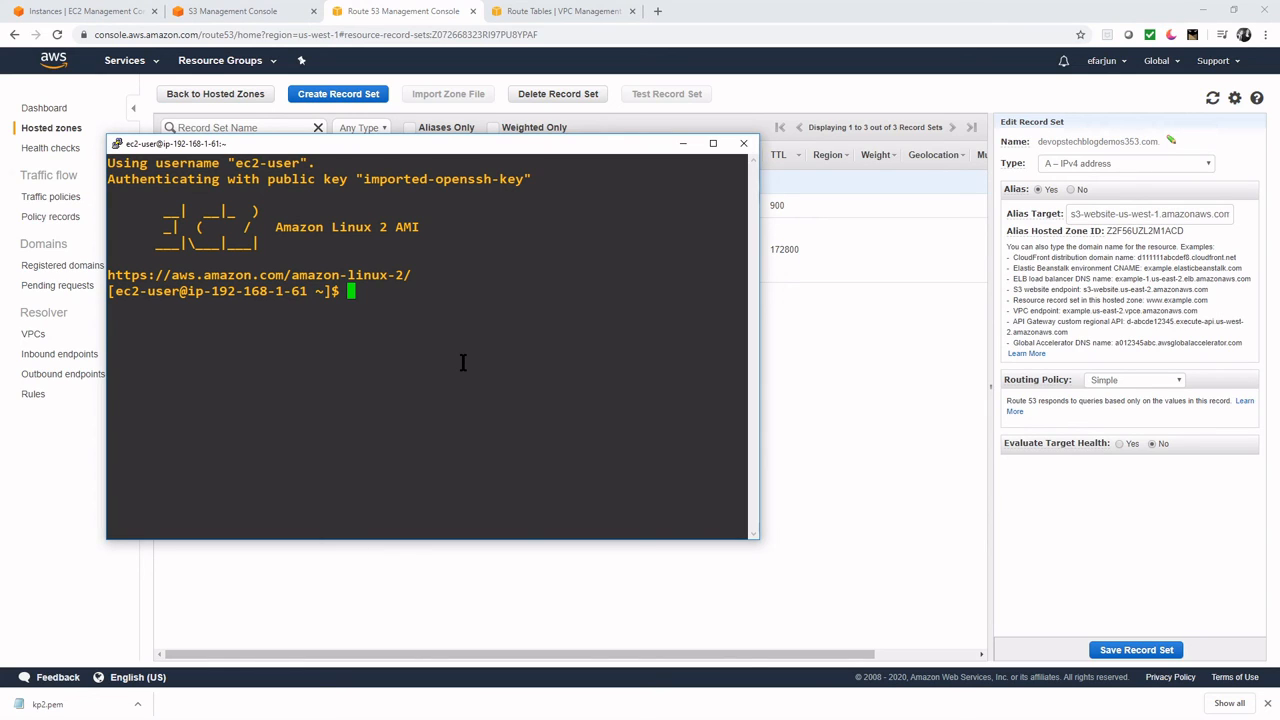
type("yum install -y cul")
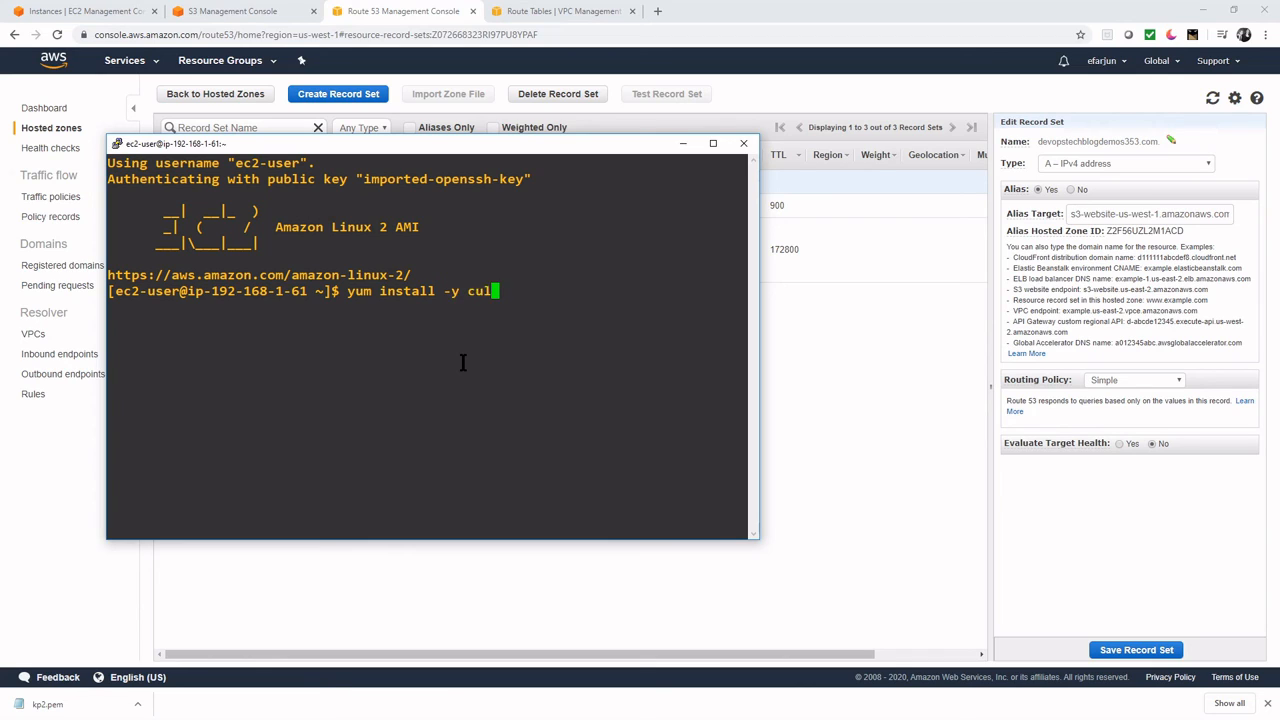
type("r")
key("Return")
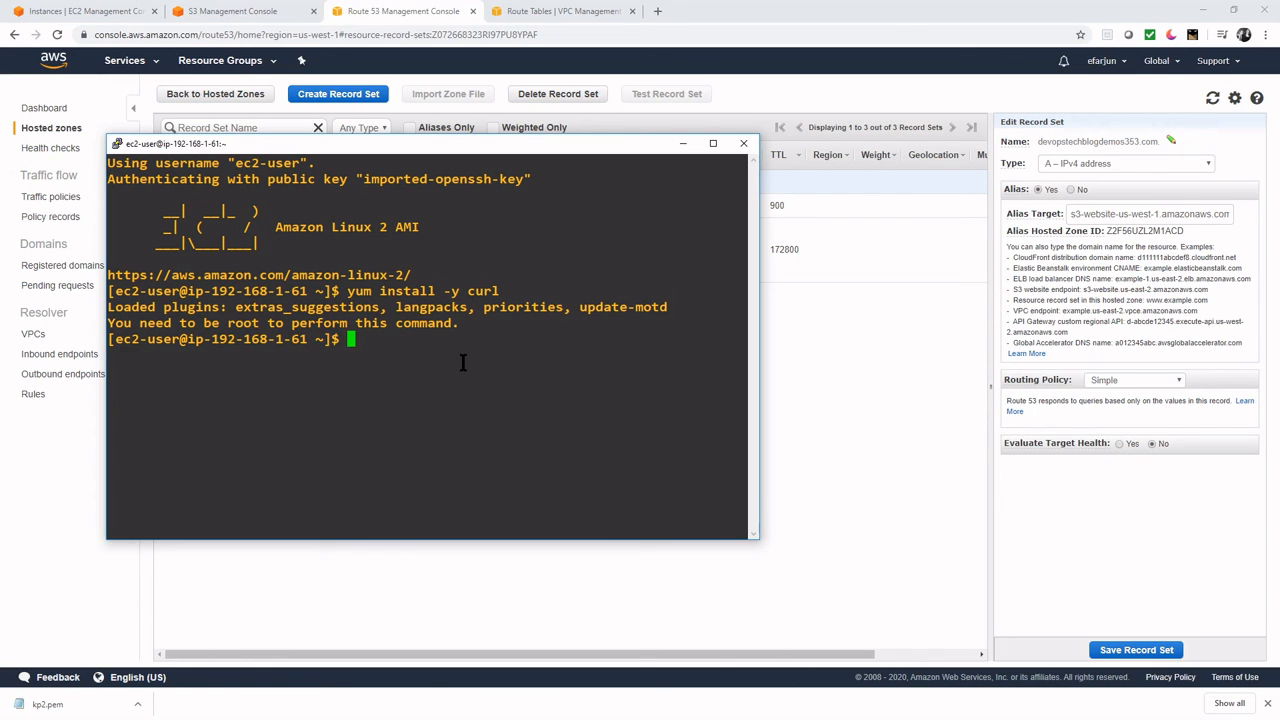
type("sudo !!")
key("Return")
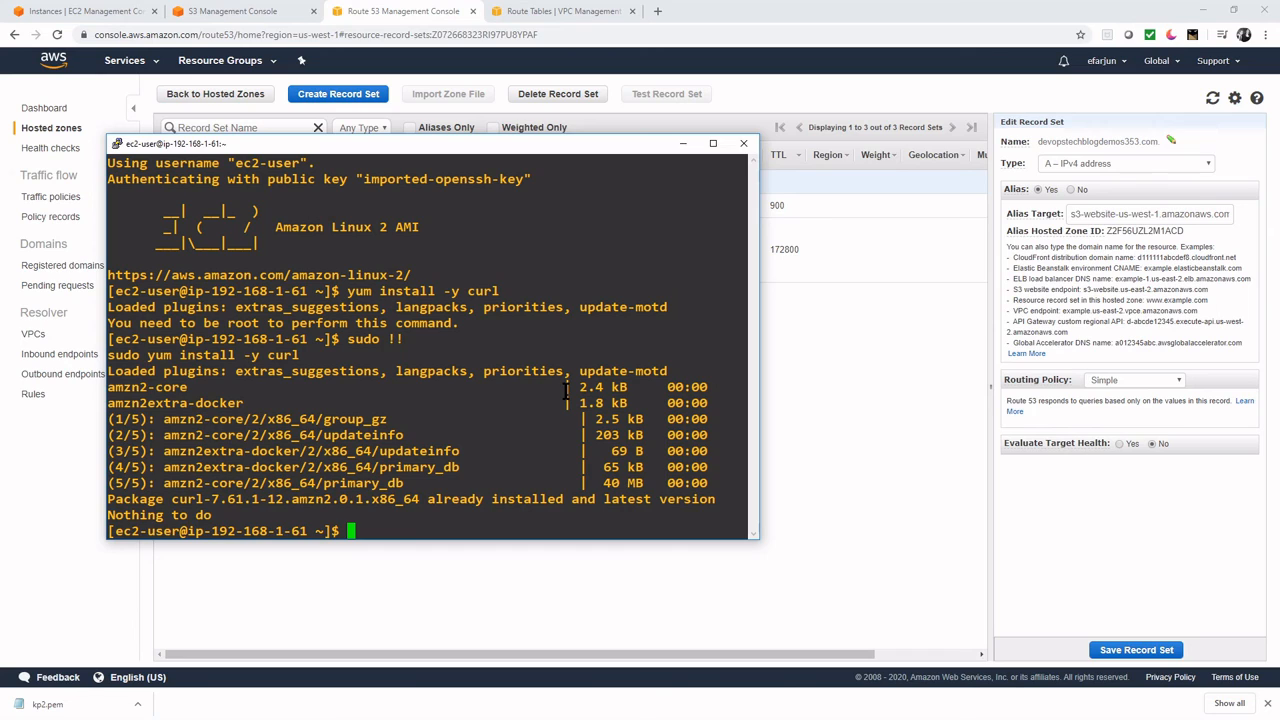
key("alt+Tab")
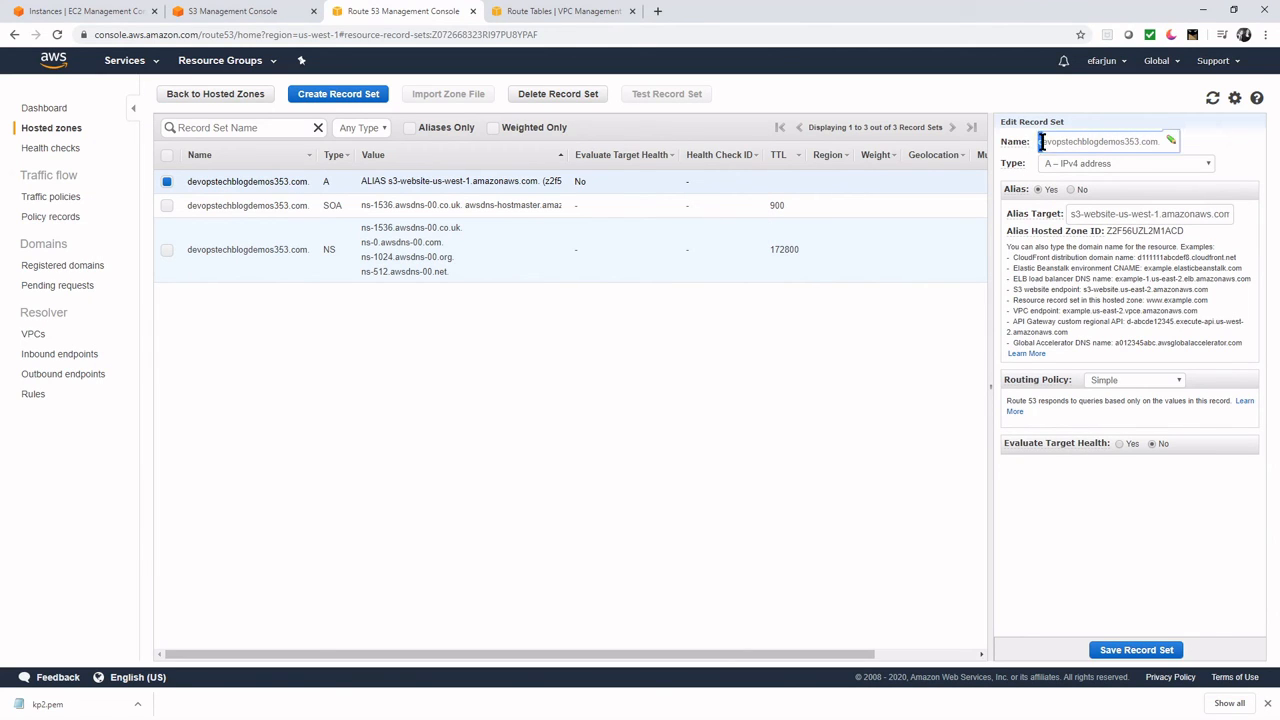
- Copy the Route 53 record name devopstechblogdemos353.com
left_click_drag(1040, 141, 1157, 145)
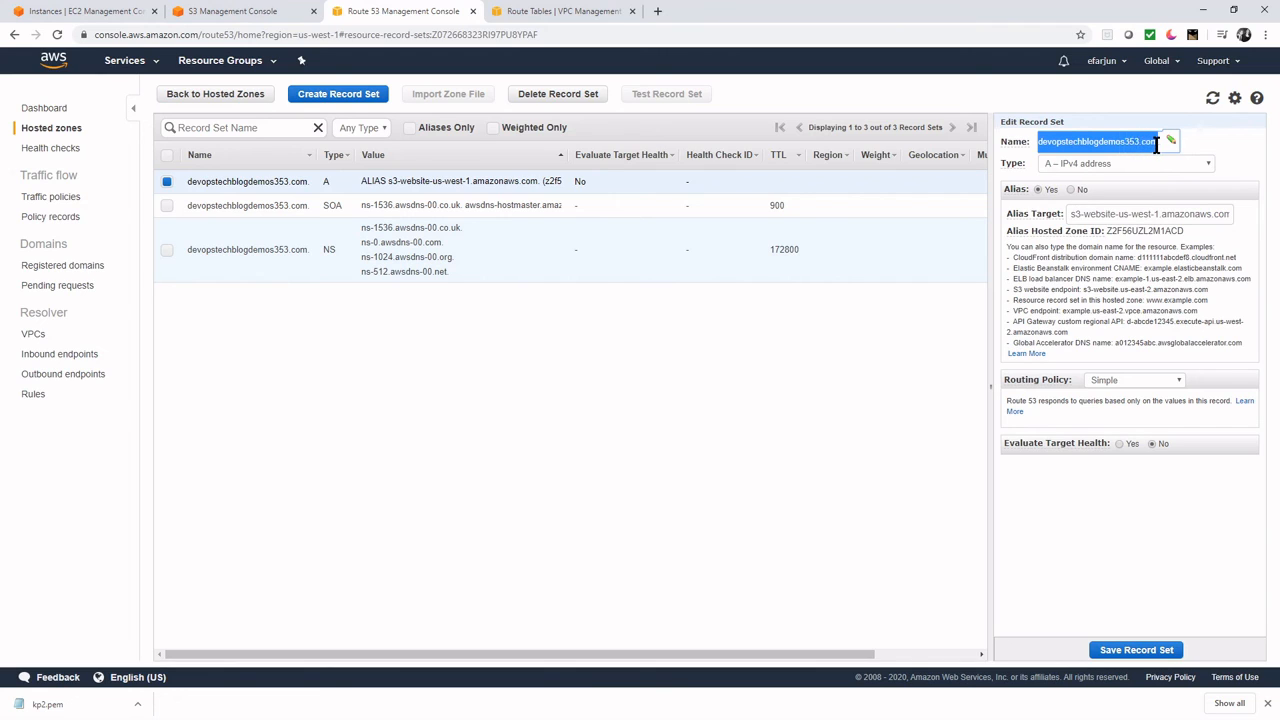
left_click(1251, 153)
left_click_drag(1037, 141, 1157, 148)
key("alt+Tab")
- Run curl devopstechblogdemos353.com in PuTTY to fetch the S3 site's home page
left_click_drag(633, 215, 602, 161)
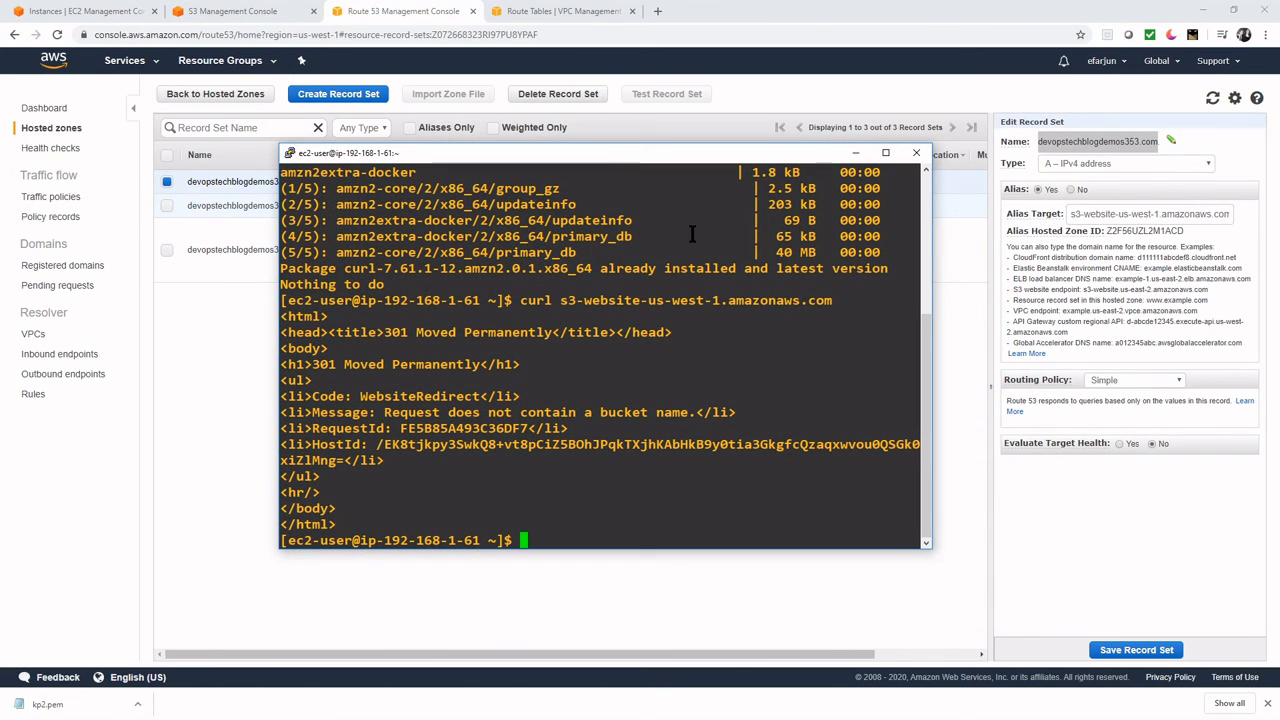
type("curl")
right_click(689, 346)
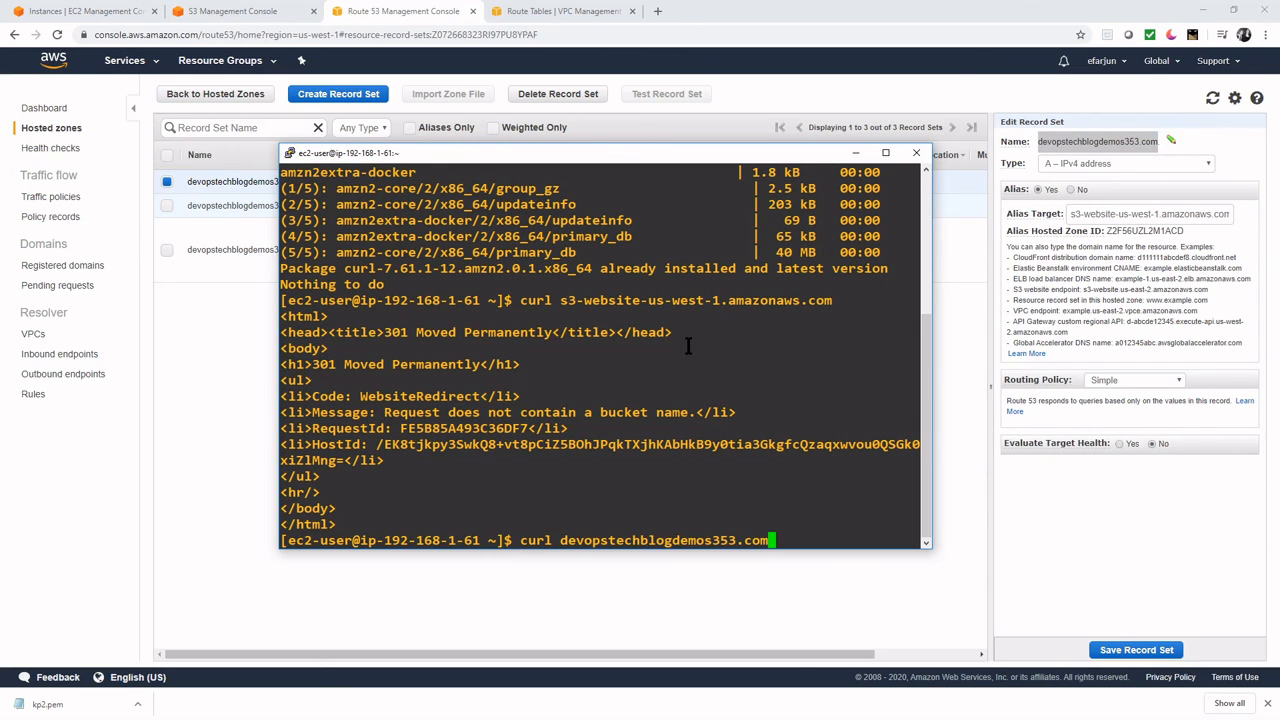
key("Return")
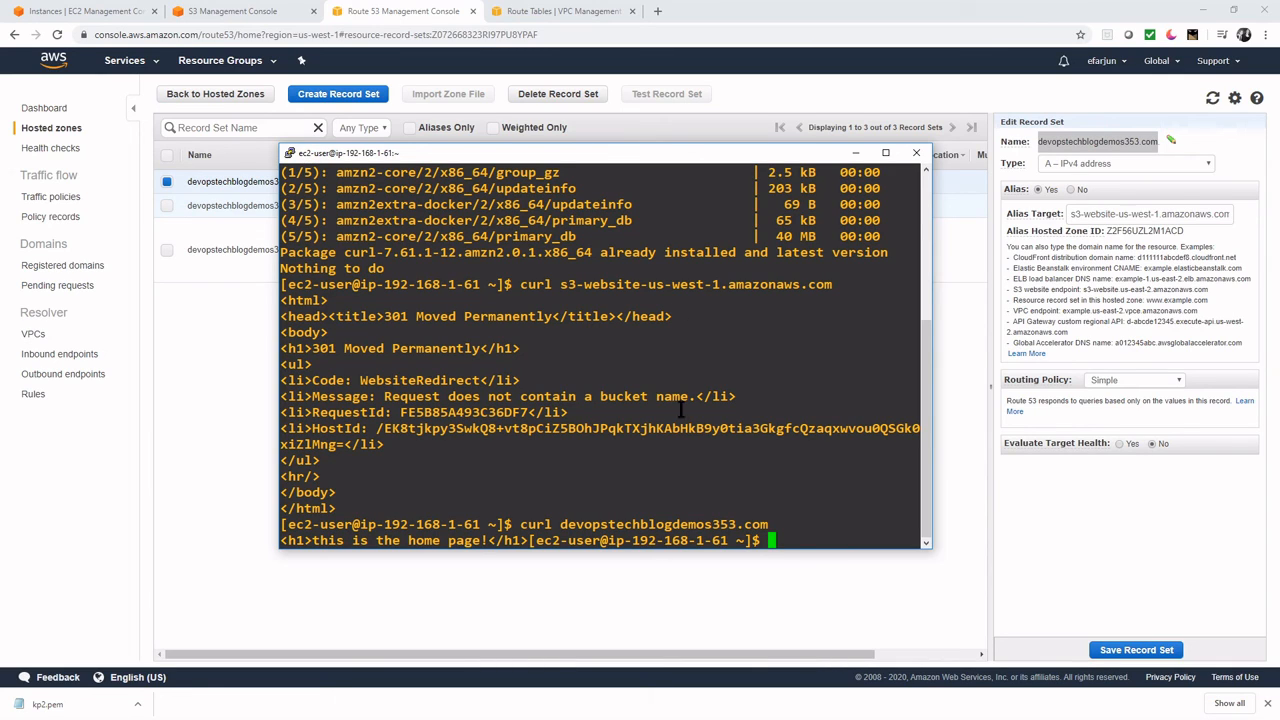